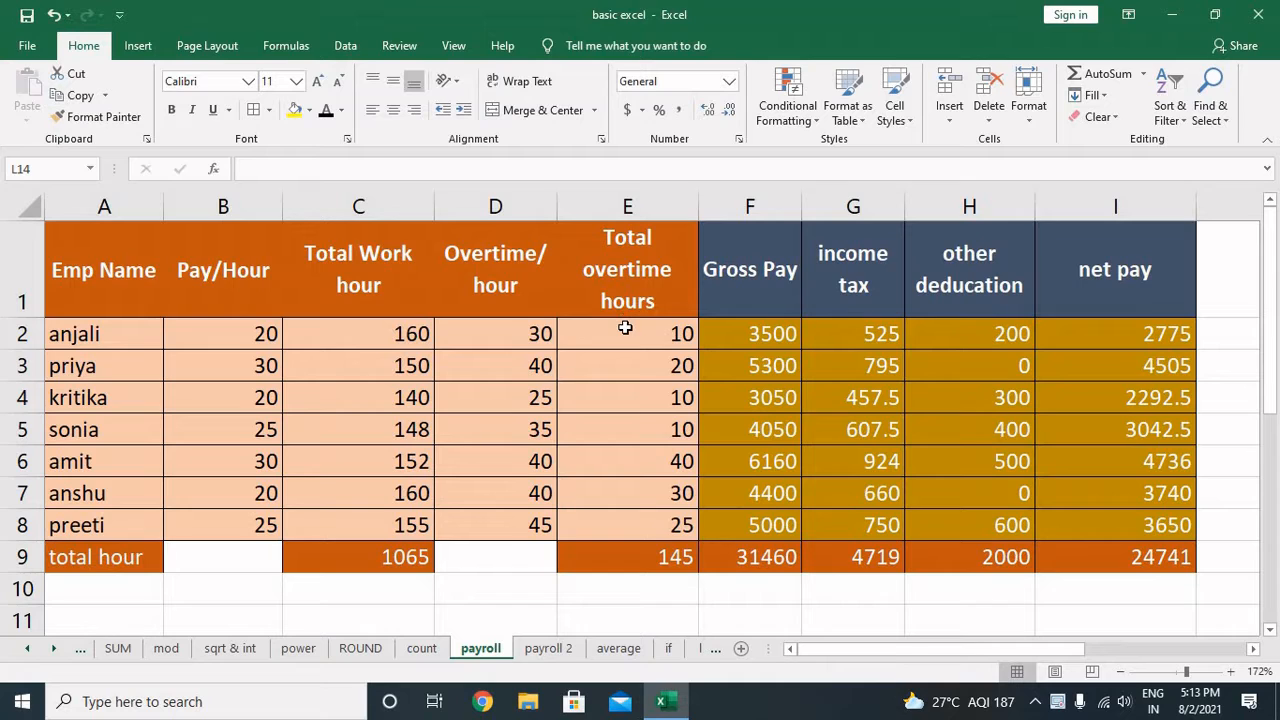
Clear the calculated payroll values in F2:I9 and the totals in cells C9 and E9.
{"action": "left_click_drag", "start_coordinate": [625, 328], "coordinate": [1108, 548]}
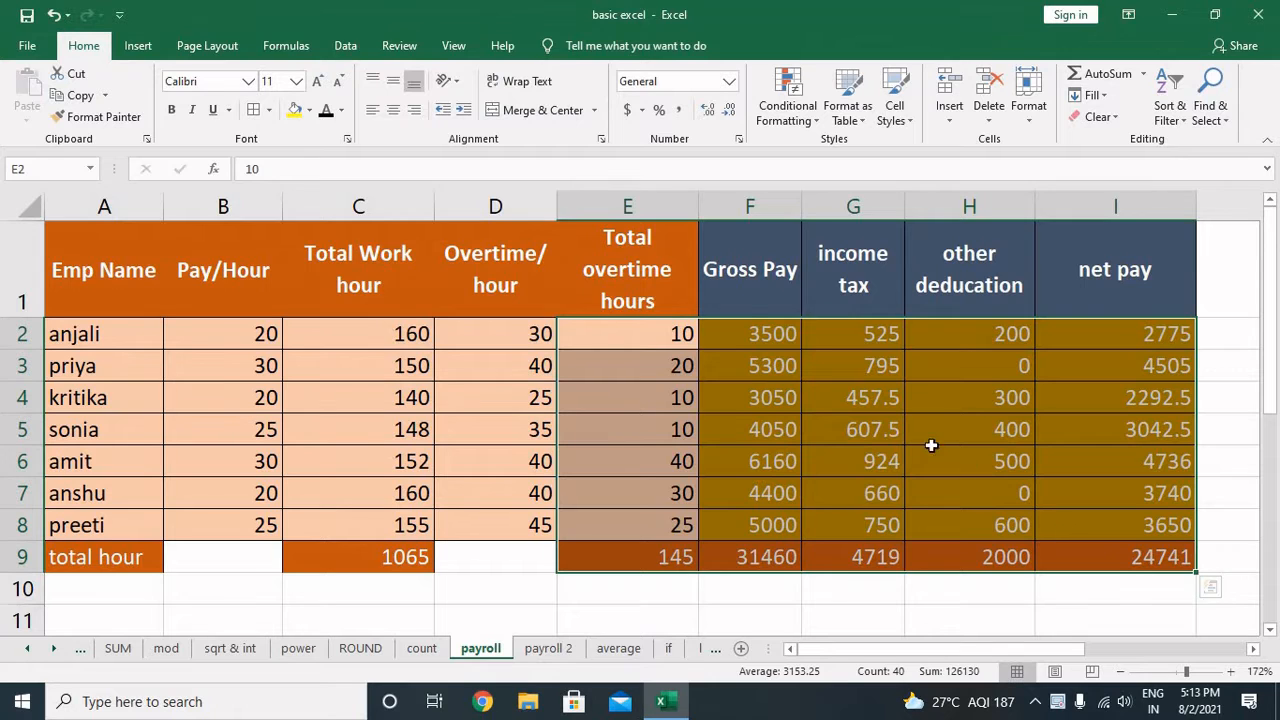
{"action": "left_click_drag", "start_coordinate": [771, 337], "coordinate": [1150, 560]}
{"action": "key", "text": "Delete"}
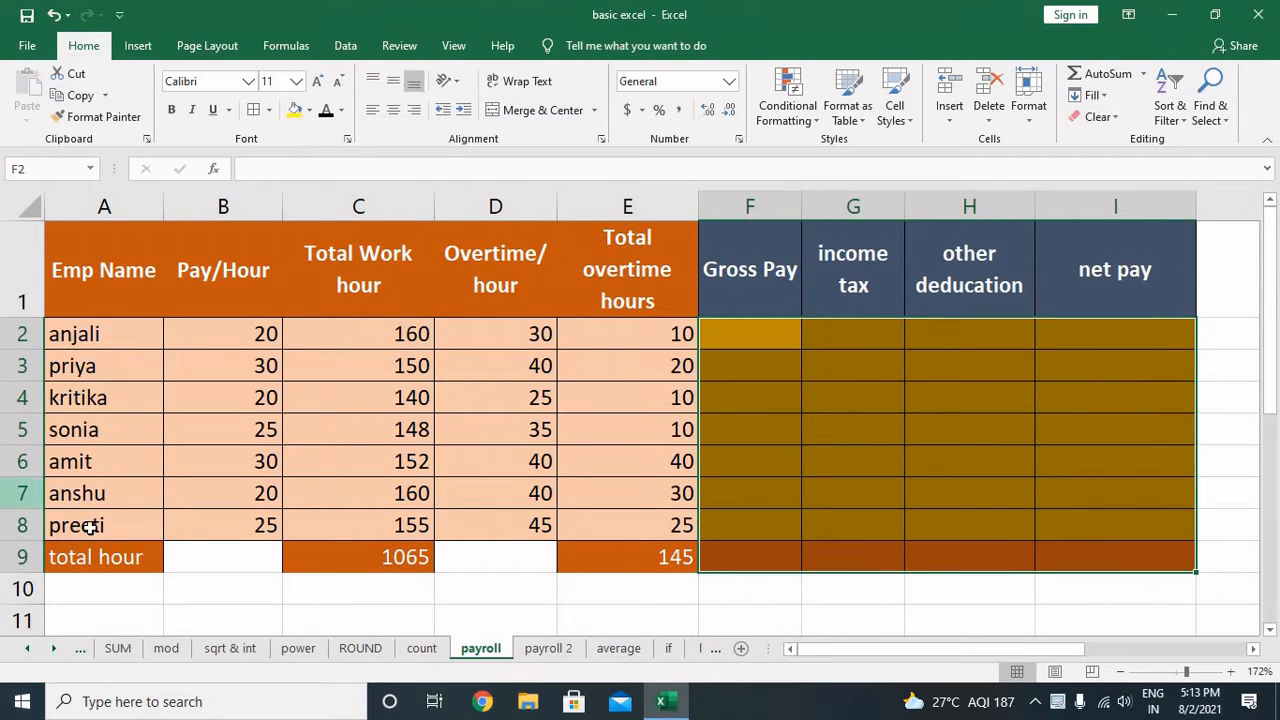
{"action": "left_click", "coordinate": [342, 560]}
{"action": "key", "text": "Delete"}
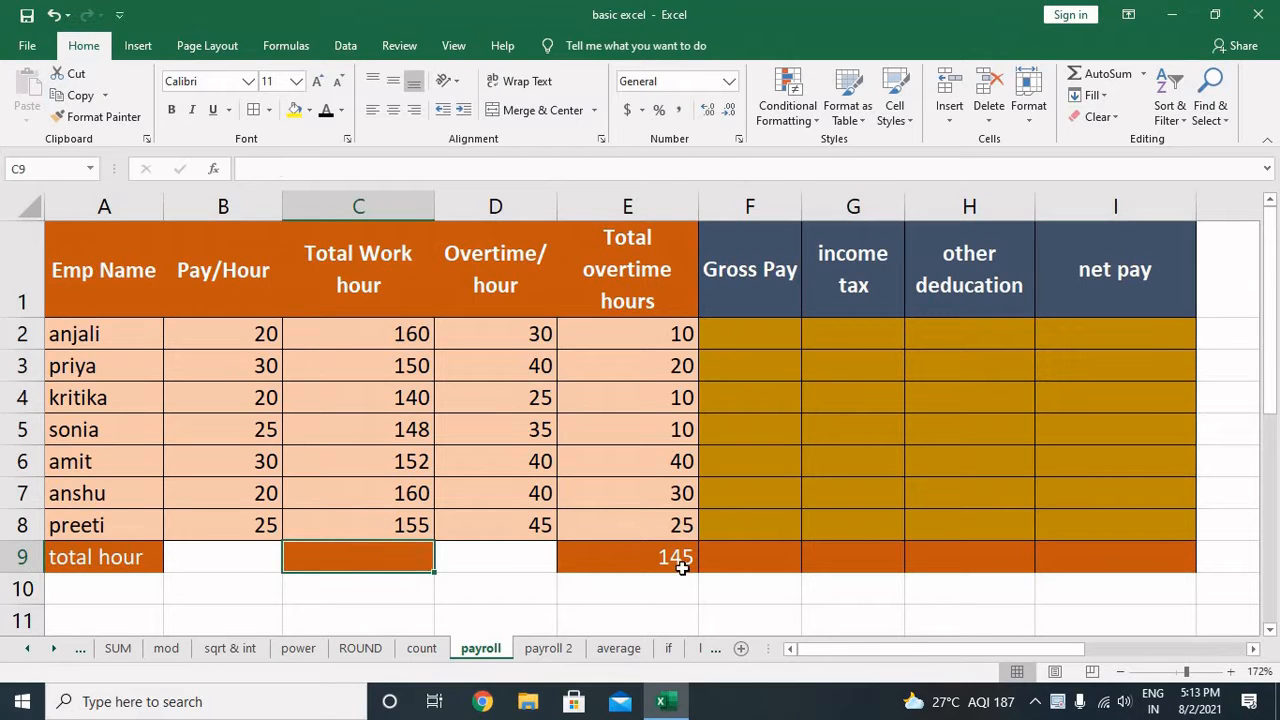
{"action": "left_click", "coordinate": [680, 565]}
{"action": "key", "text": "Delete"}
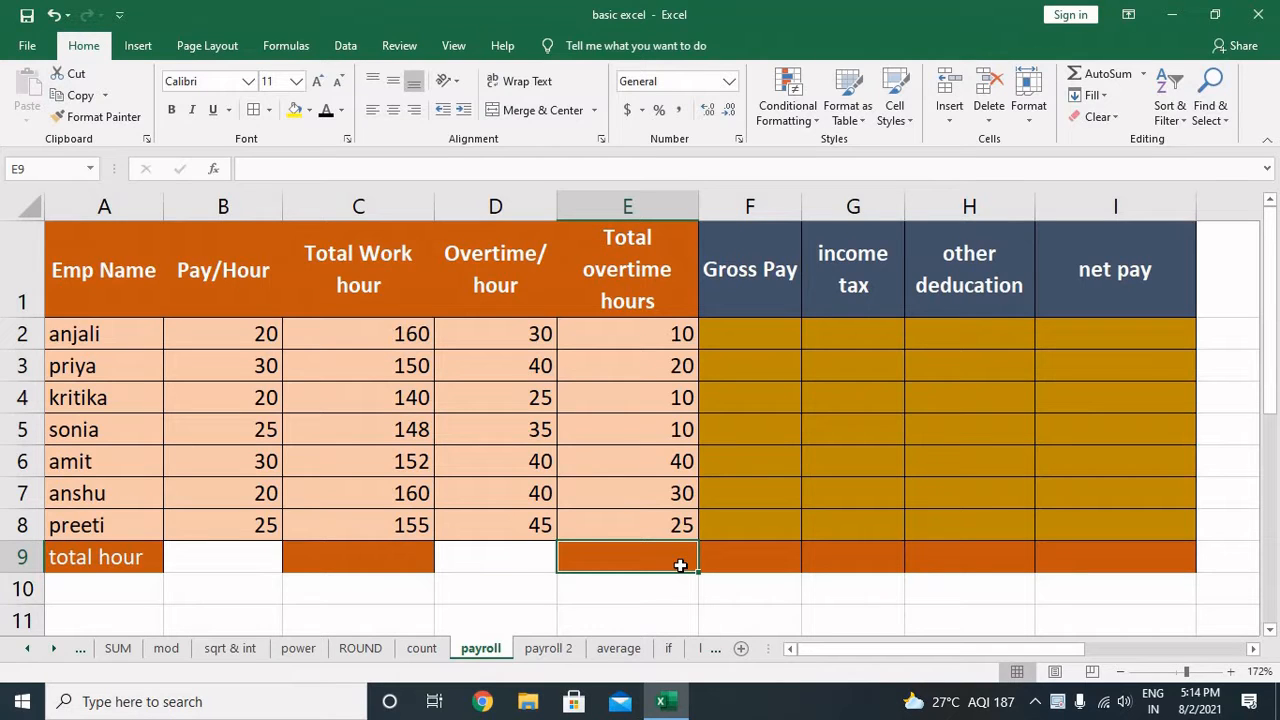
{"action": "left_click", "coordinate": [146, 372]}
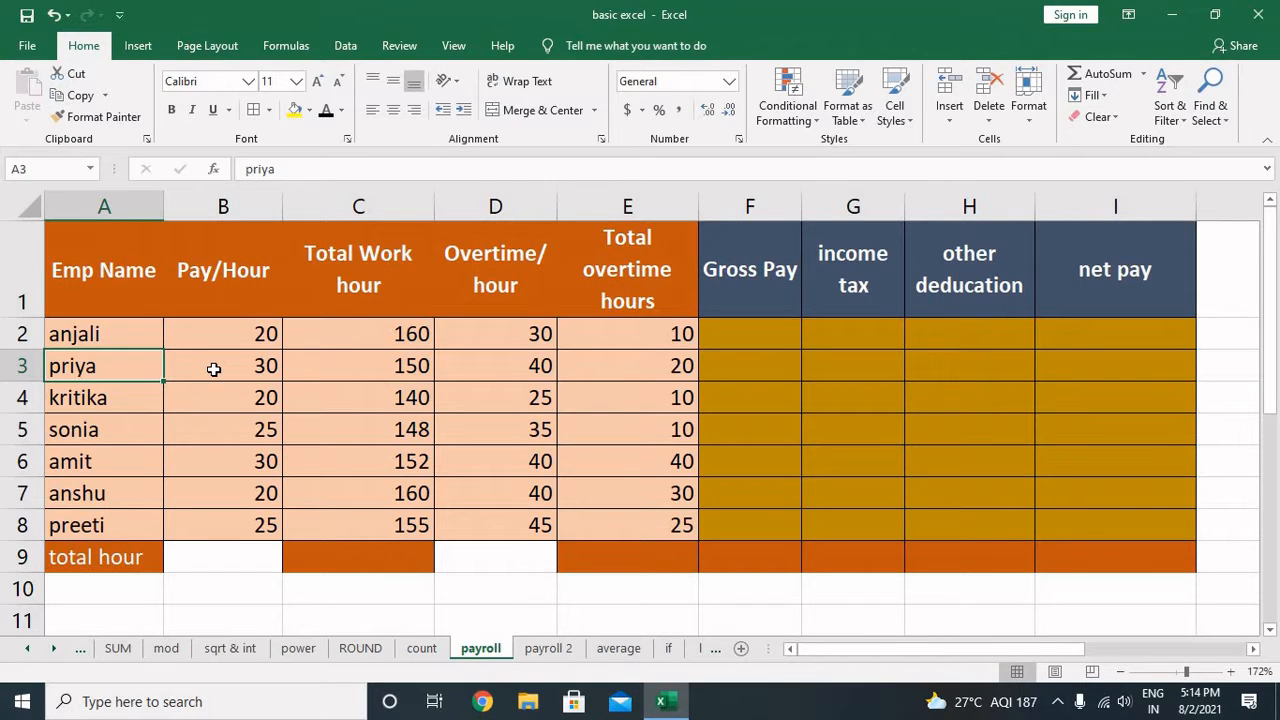
{"action": "left_click", "coordinate": [213, 370]}
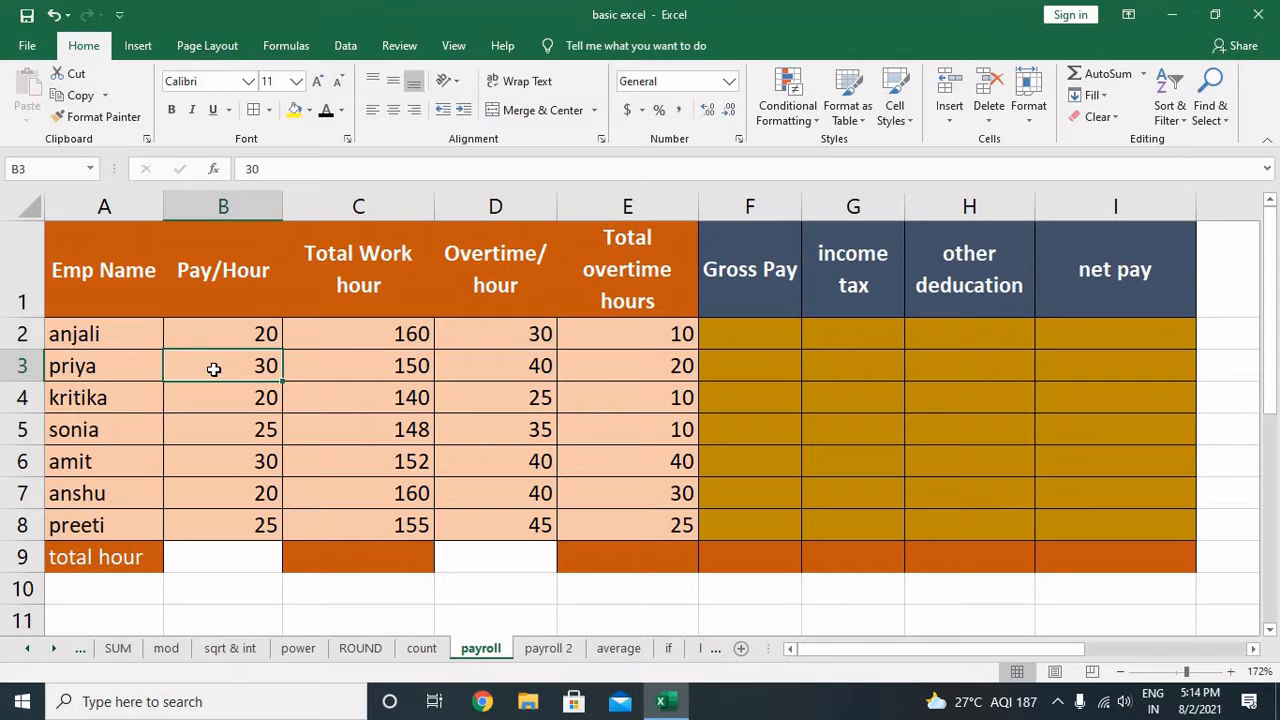
{"action": "left_click", "coordinate": [304, 369]}
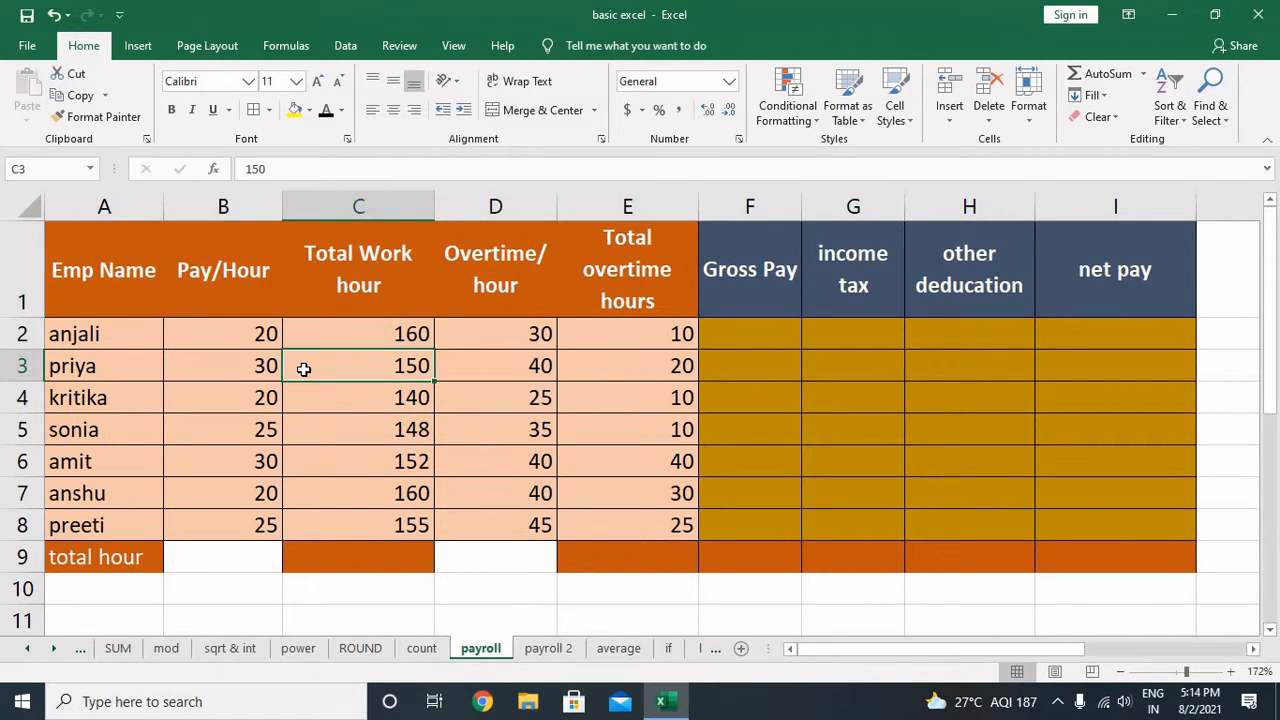
{"action": "left_click", "coordinate": [637, 364]}
{"action": "left_click", "coordinate": [740, 360]}
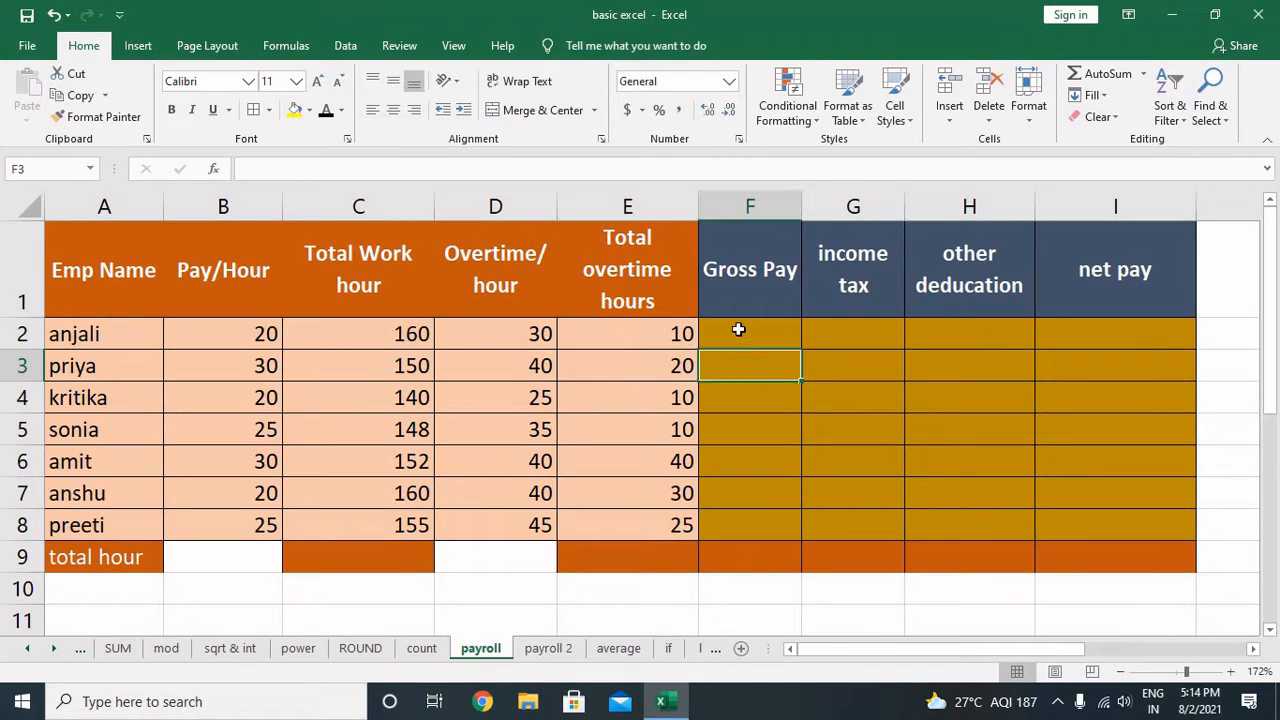
Begin the gross pay formula in F2 by multiplying pay per hour by total work hours, =(B2*C2).
{"action": "left_click", "coordinate": [740, 324]}
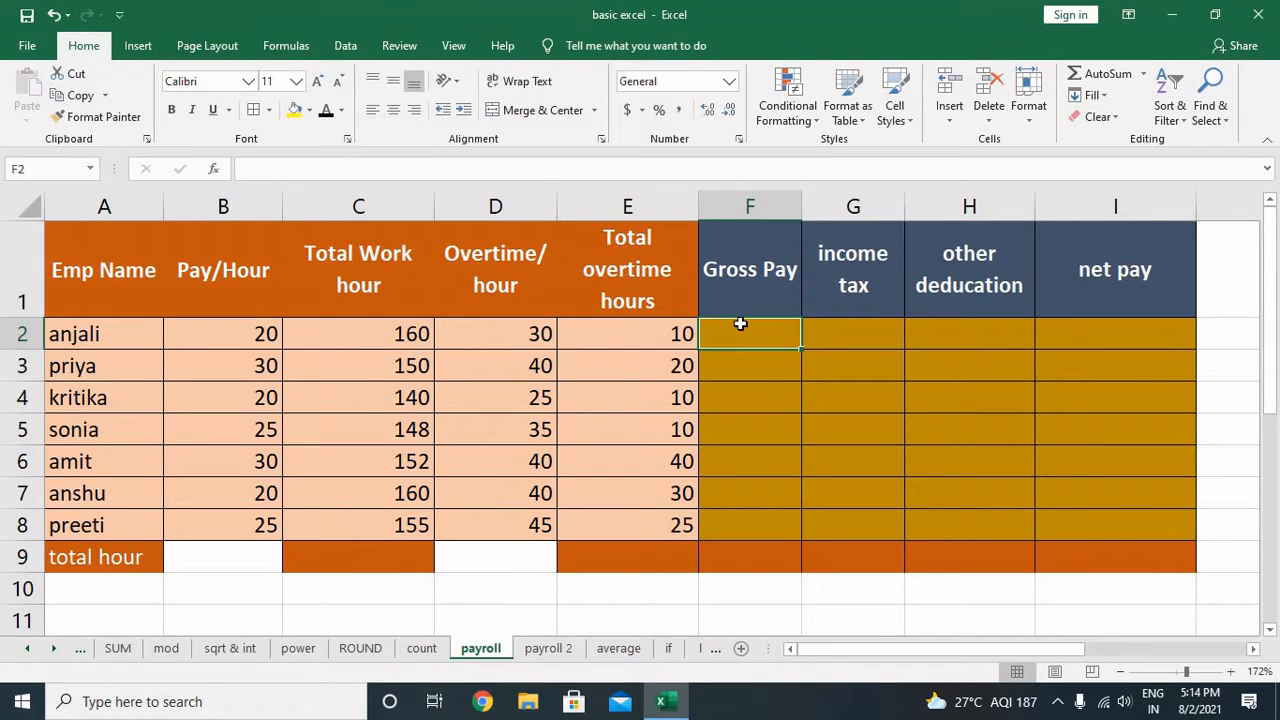
{"action": "key", "text": "alt+Tab"}
{"action": "left_click", "coordinate": [670, 706]}
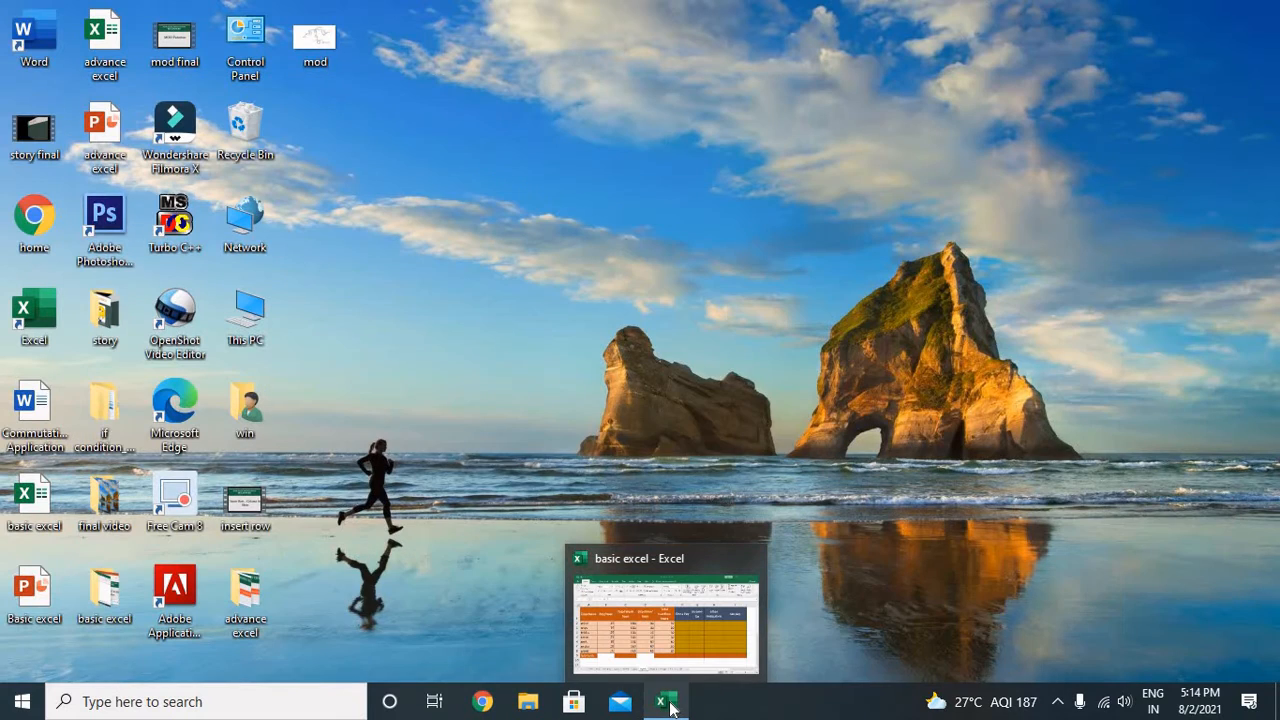
{"action": "left_click", "coordinate": [670, 706]}
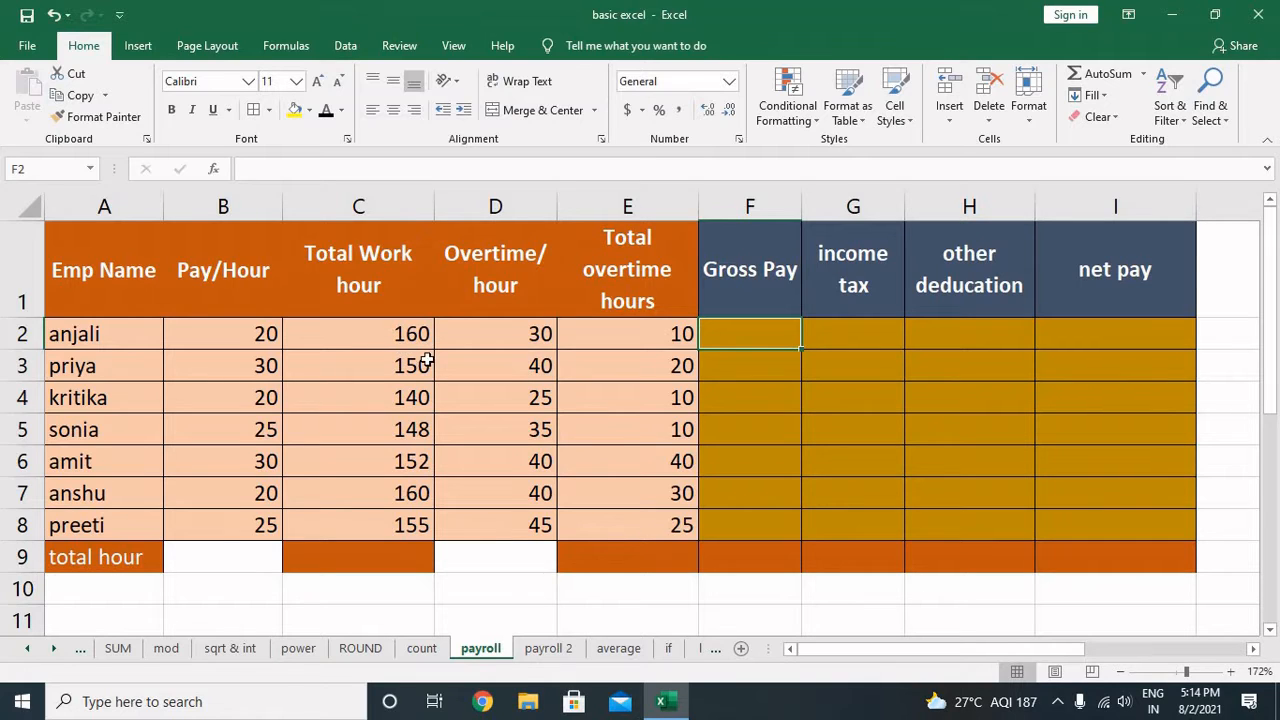
{"action": "type", "text": "="}
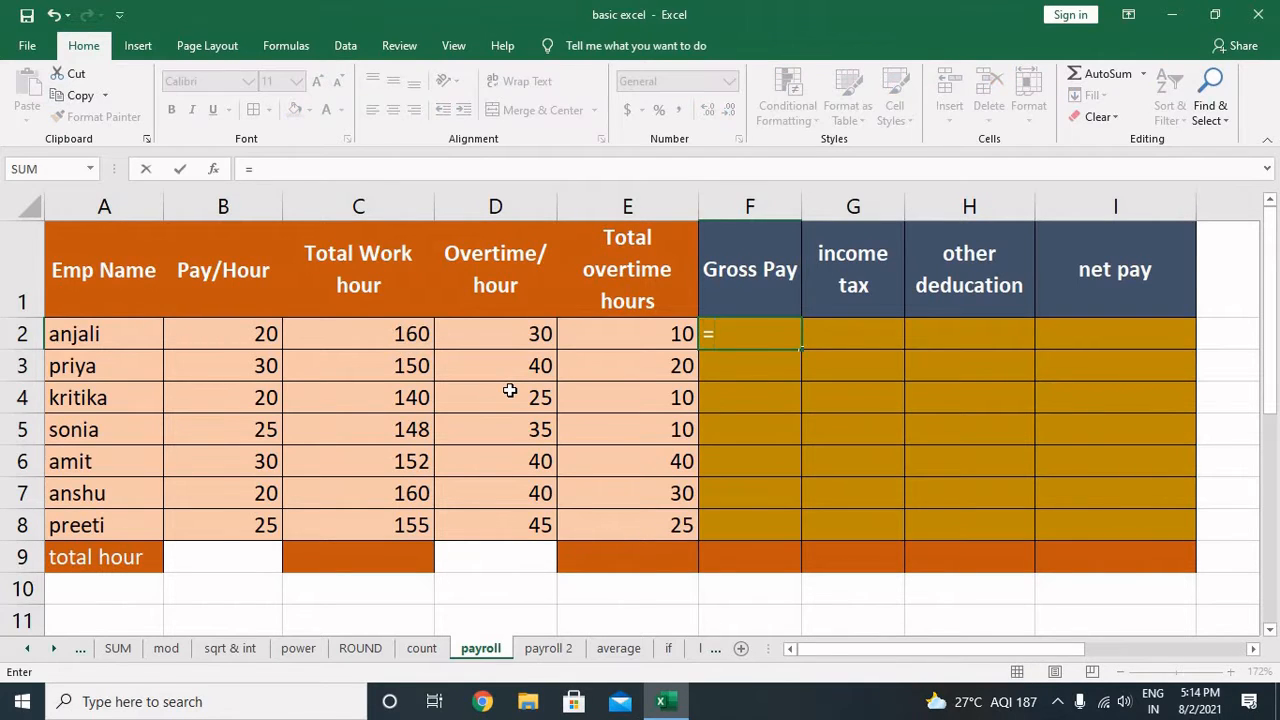
{"action": "type", "text": "("}
{"action": "key", "text": "Left"}
{"action": "key", "text": "Left"}
{"action": "key", "text": "Left"}
{"action": "key", "text": "Left"}
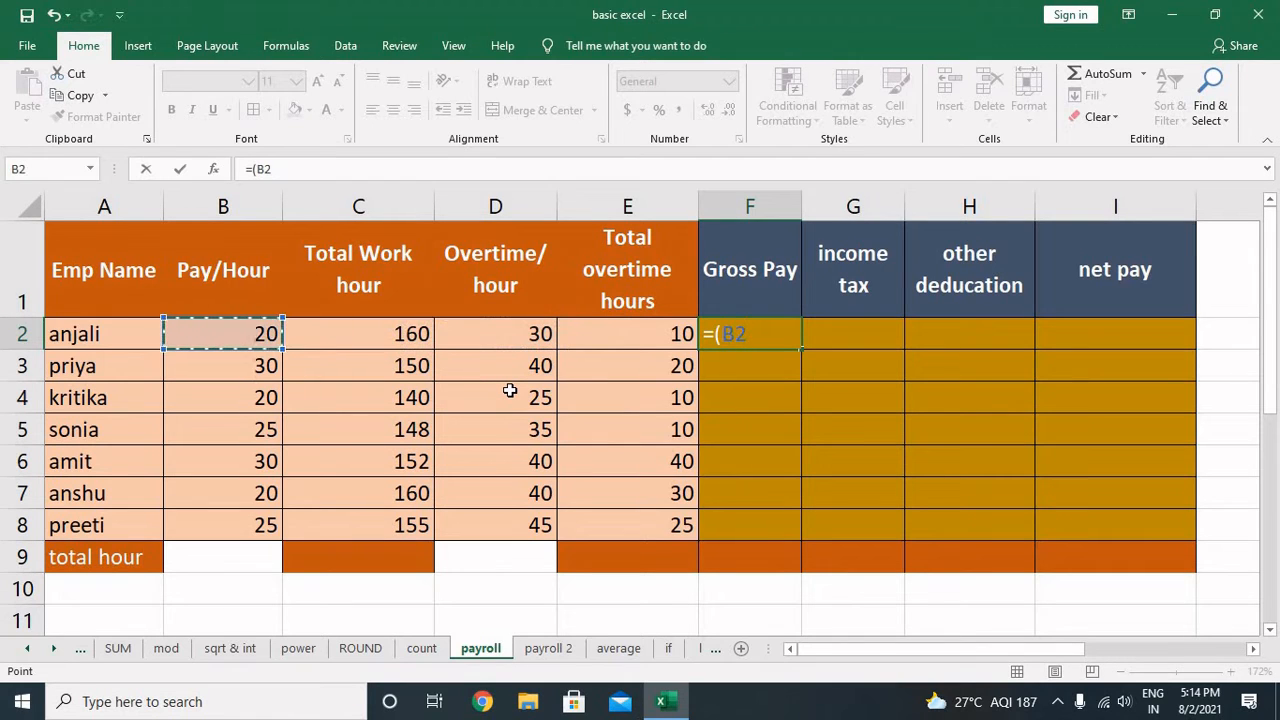
{"action": "type", "text": "*"}
{"action": "key", "text": "Left"}
{"action": "key", "text": "Left"}
{"action": "key", "text": "Left"}
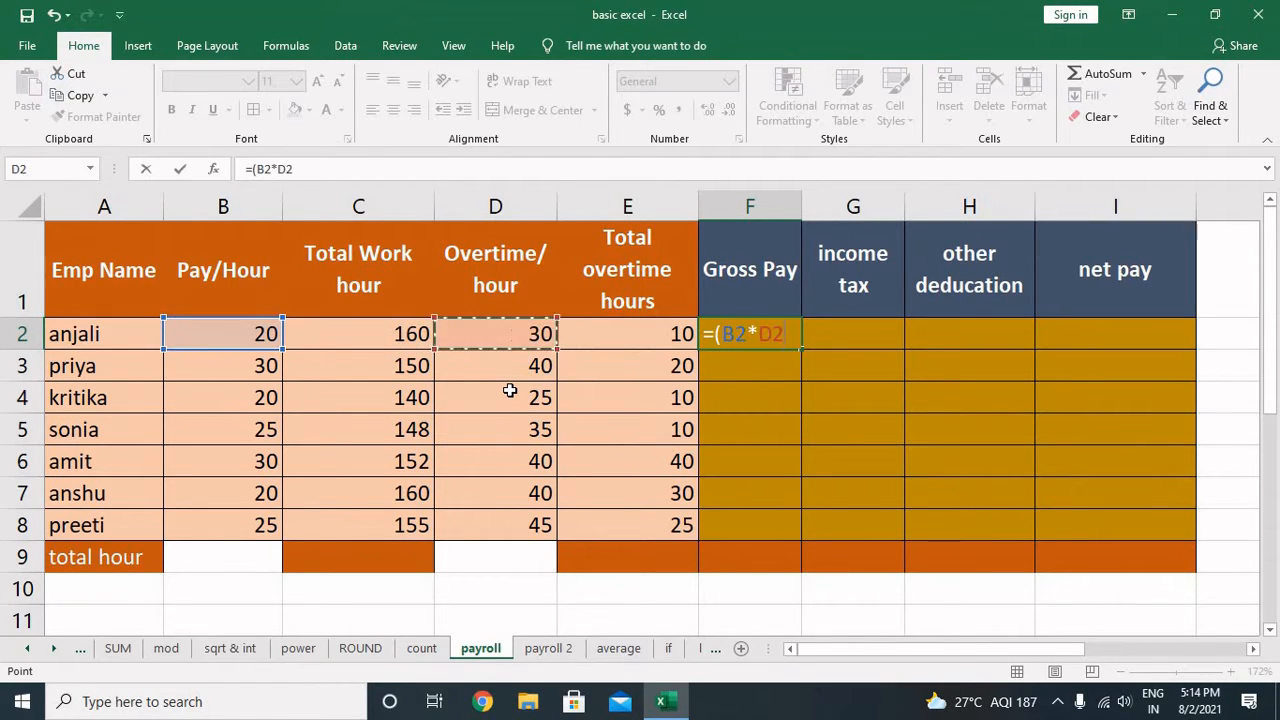
{"action": "type", "text": ")"}
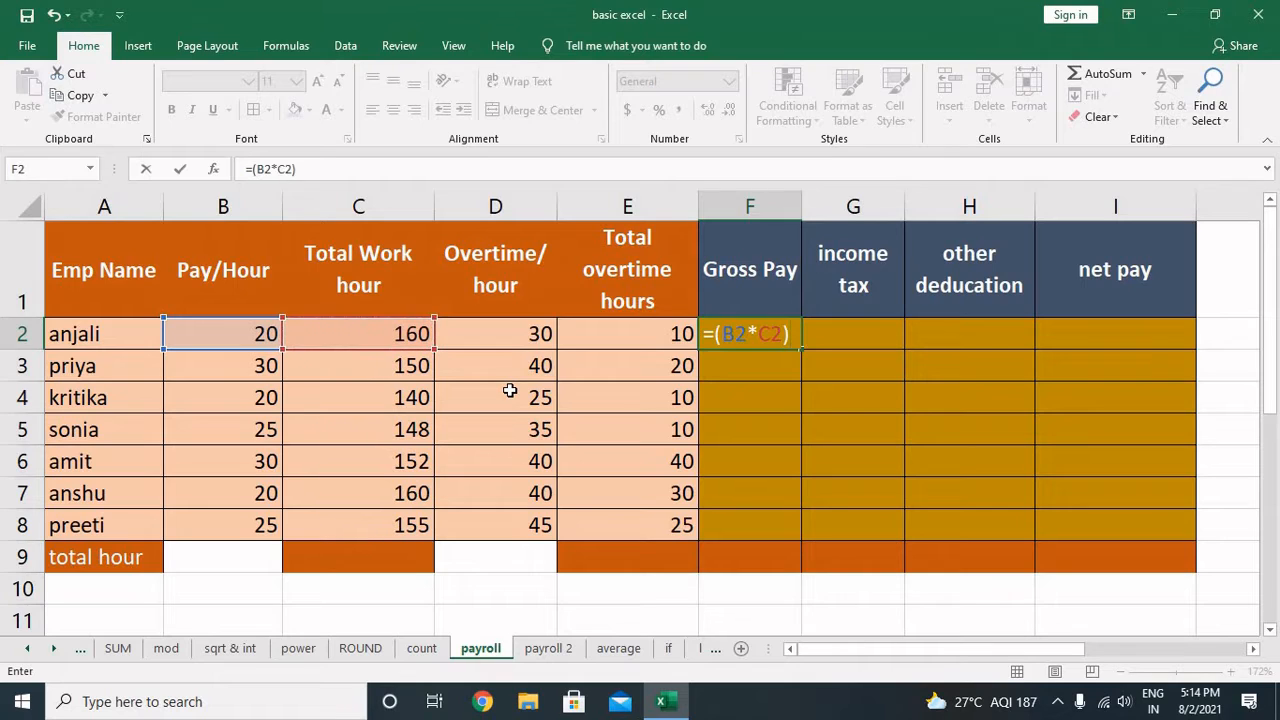
Complete the F2 formula by adding overtime rate times total overtime hours, +D2*E2.
{"action": "type", "text": "+"}
{"action": "key", "text": "Left"}
{"action": "key", "text": "Left"}
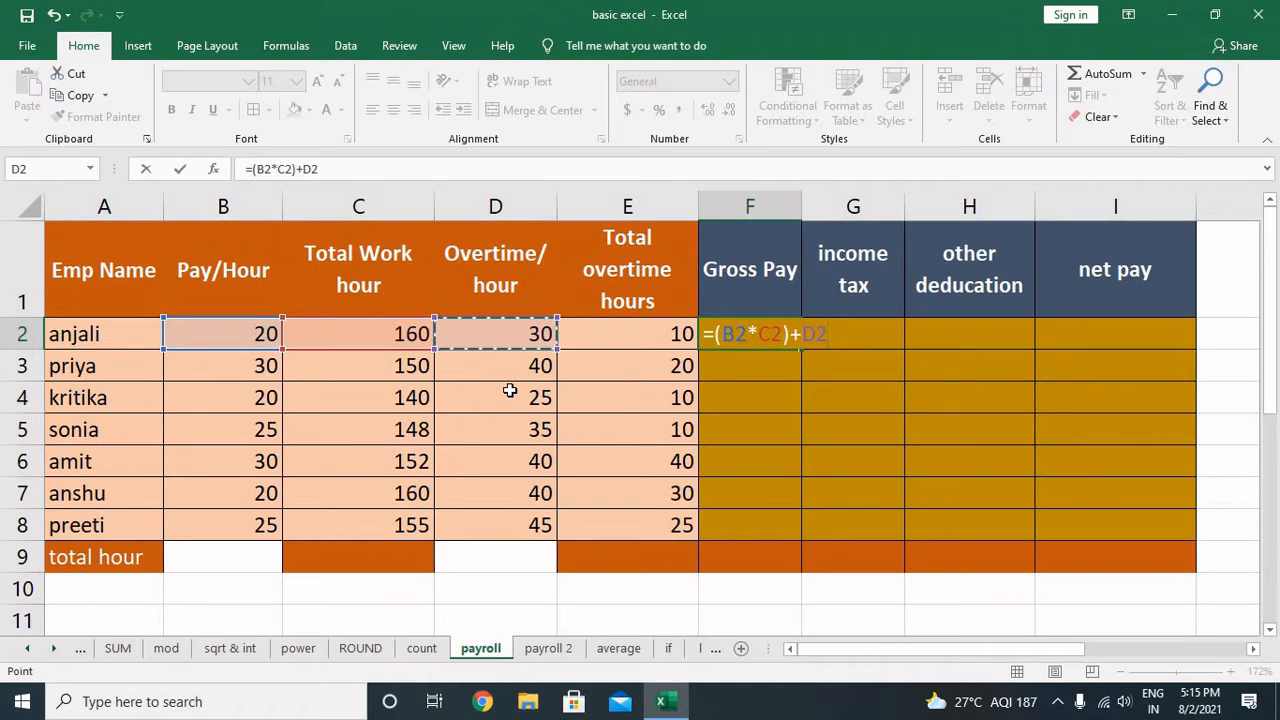
{"action": "type", "text": "*"}
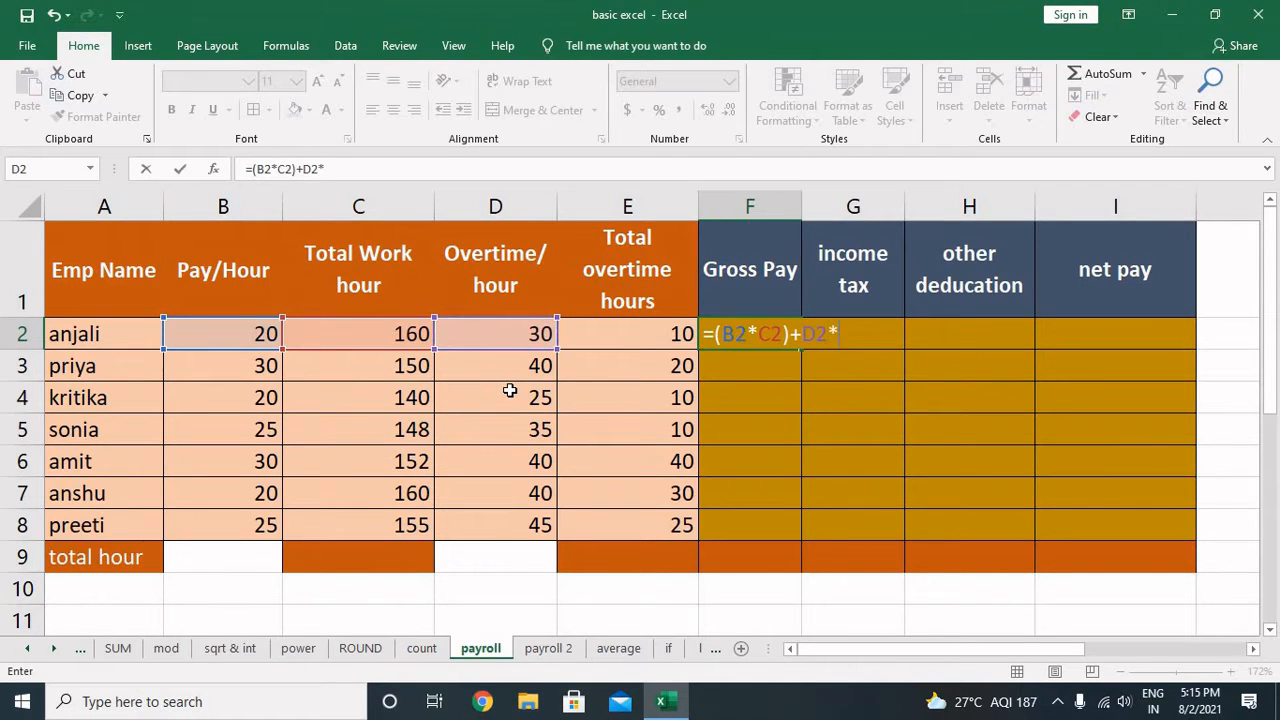
{"action": "key", "text": "Left"}
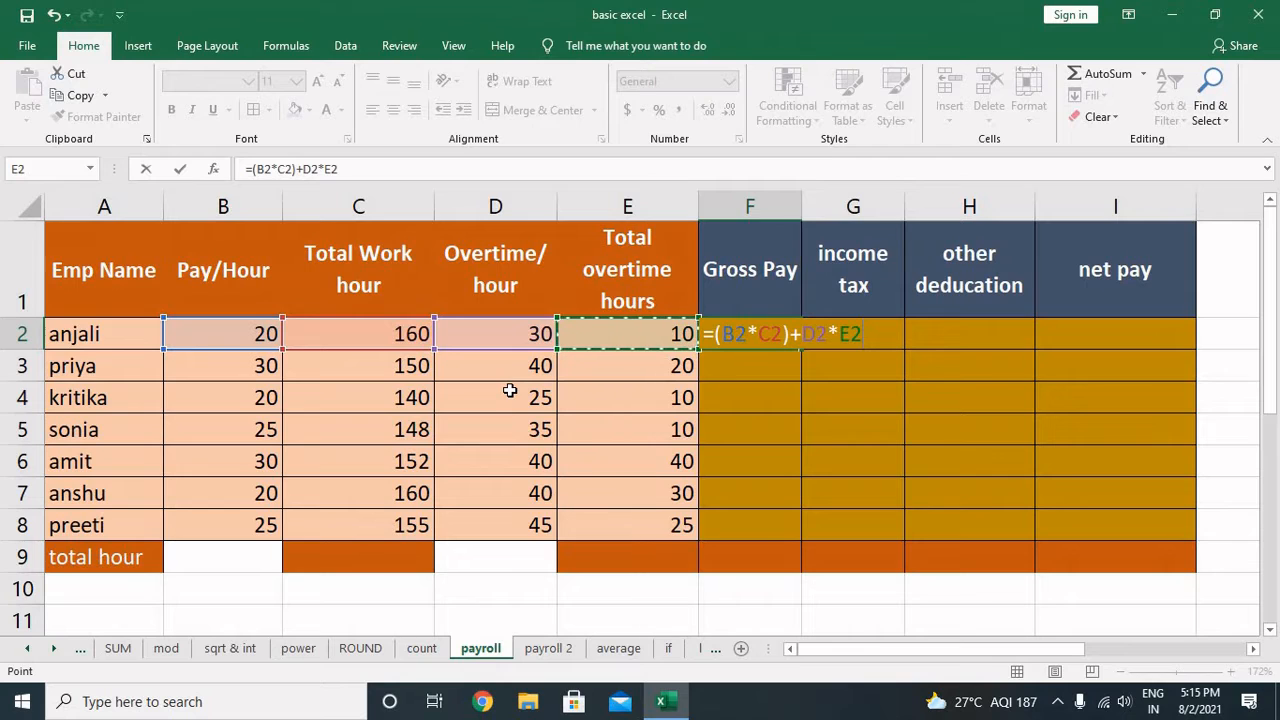
{"action": "type", "text": ")"}
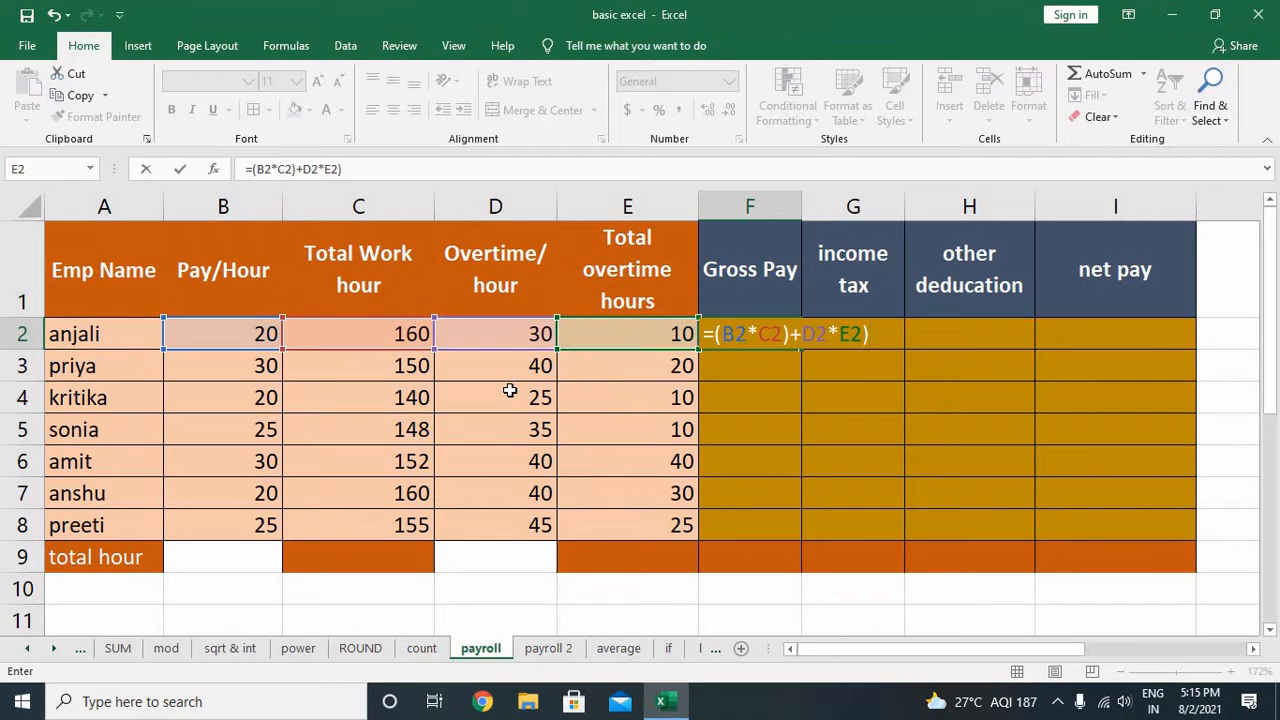
{"action": "key", "text": "Return"}
{"action": "key", "text": "Return"}
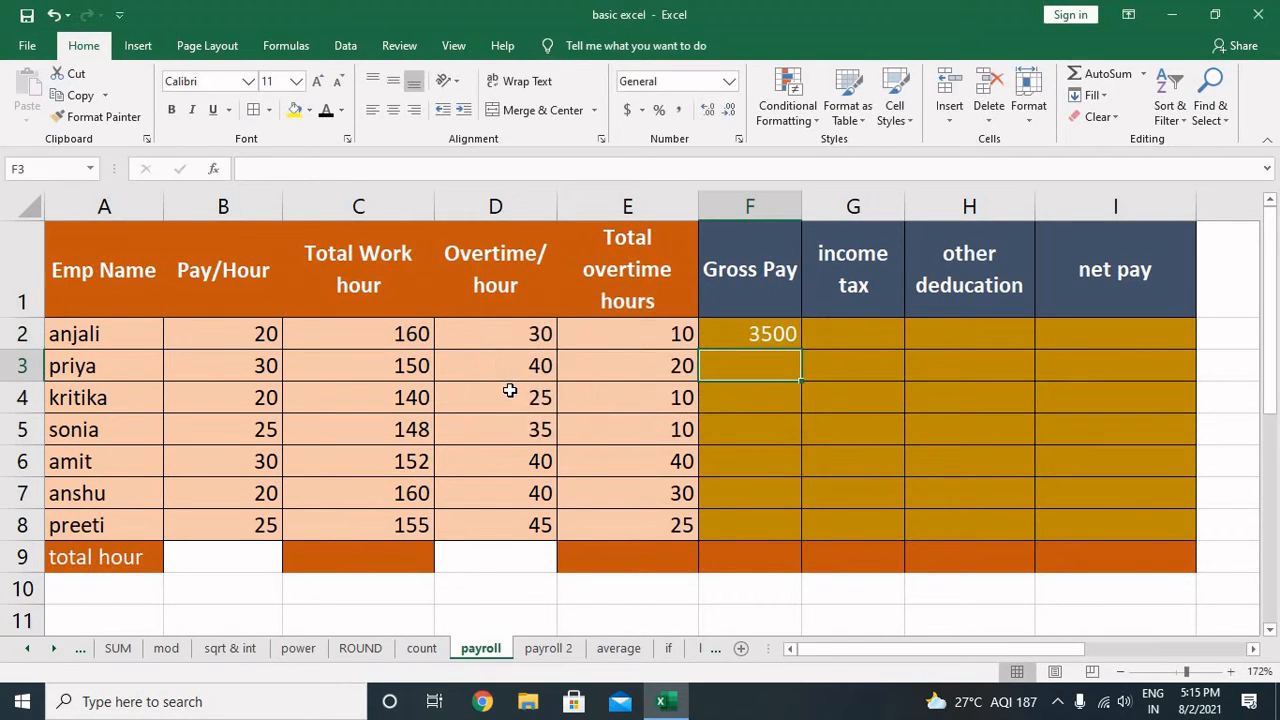
Enclose the overtime product in parentheses so the F2 formula reads =(B2*C2)+(D2*E2).
{"action": "key", "text": "Up"}
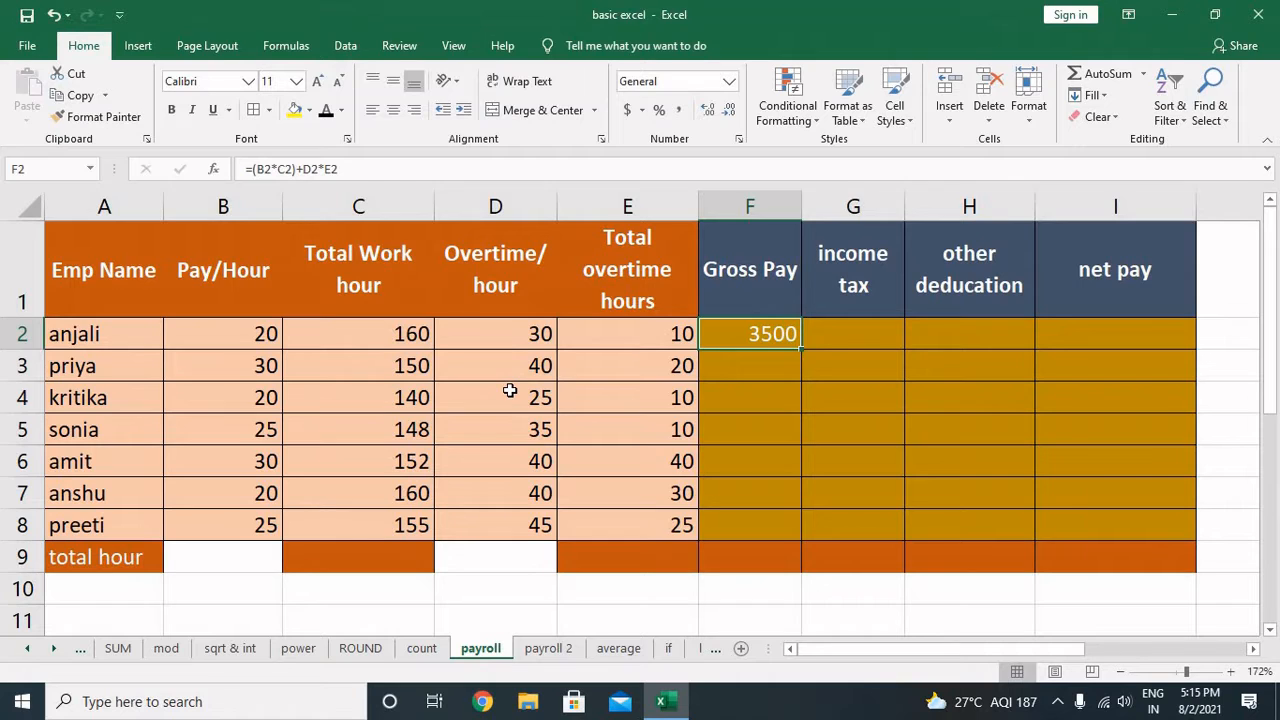
{"action": "key", "text": "F2"}
{"action": "key", "text": "Left"}
{"action": "key", "text": "Left"}
{"action": "key", "text": "Left"}
{"action": "key", "text": "Left"}
{"action": "key", "text": "Left"}
{"action": "type", "text": "("}
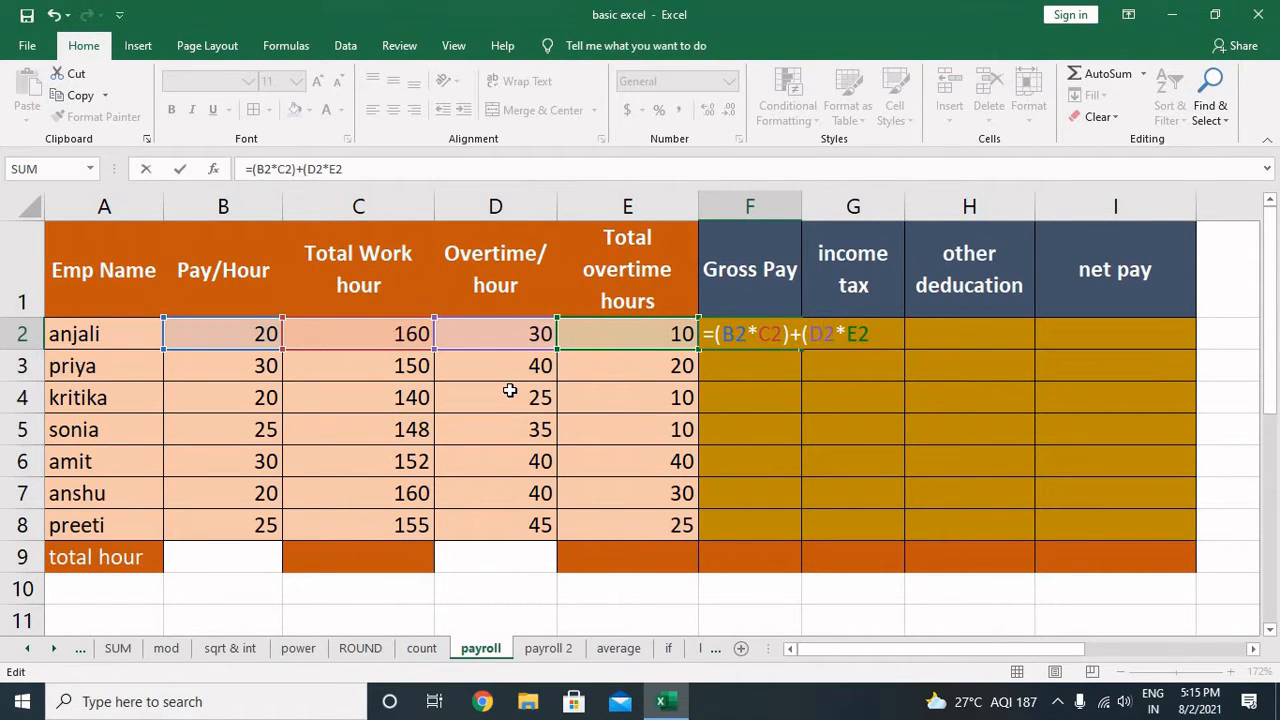
{"action": "type", "text": ")"}
{"action": "key", "text": "Return"}
{"action": "key", "text": "Up"}
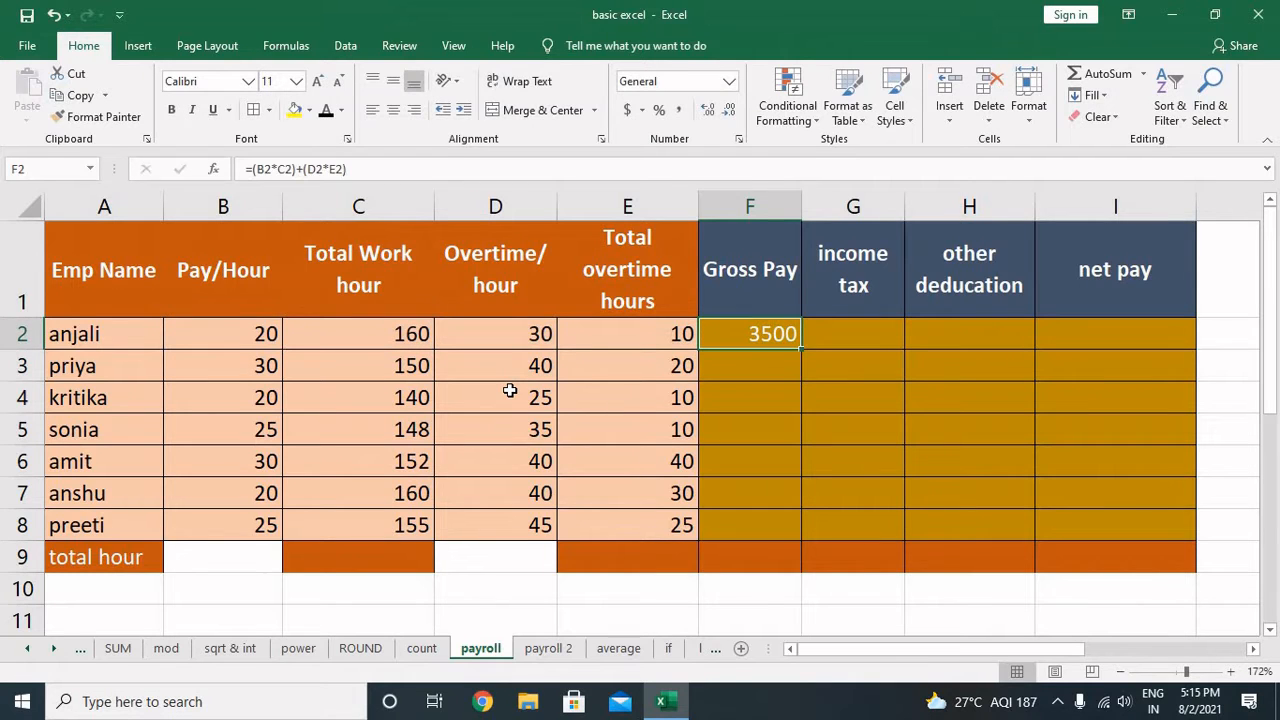
Start a gross pay formula in F3 with an opening parenthesis and the pay-per-hour cell, =(B3.
{"action": "key", "text": "Down"}
{"action": "type", "text": "="}
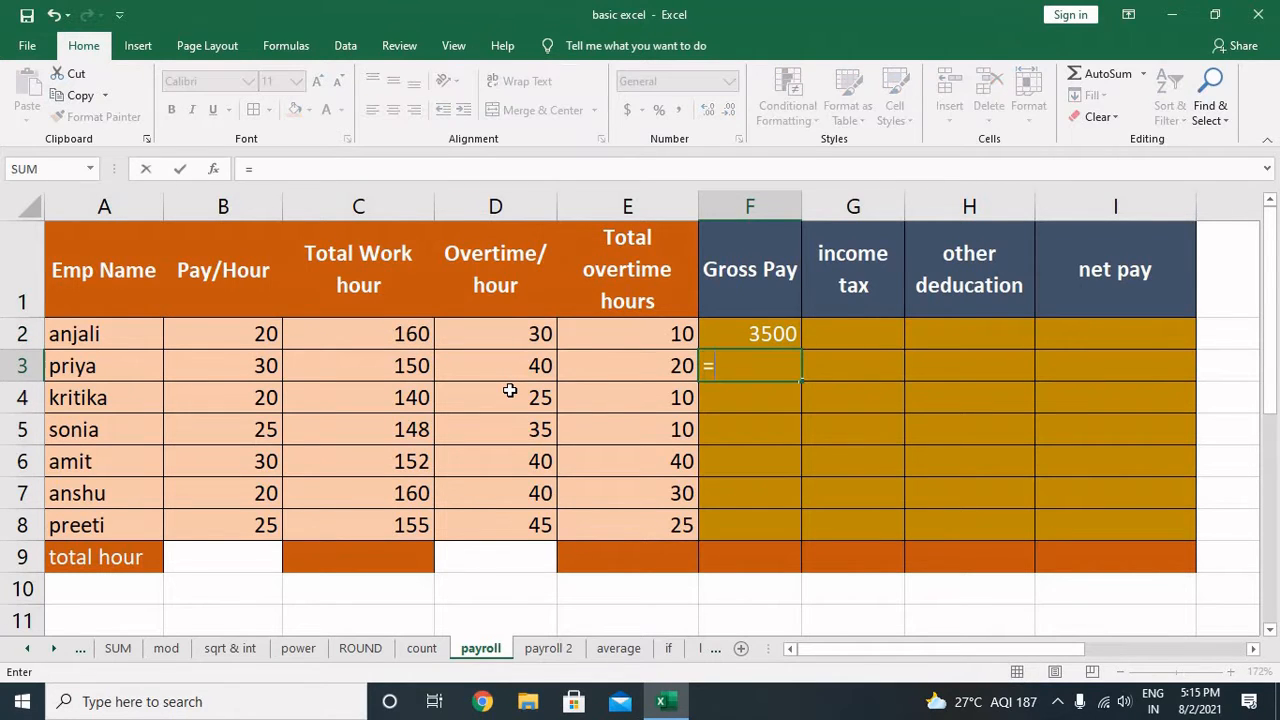
{"action": "type", "text": "("}
{"action": "key", "text": "Left"}
{"action": "key", "text": "Left"}
{"action": "key", "text": "Left"}
{"action": "key", "text": "Left"}
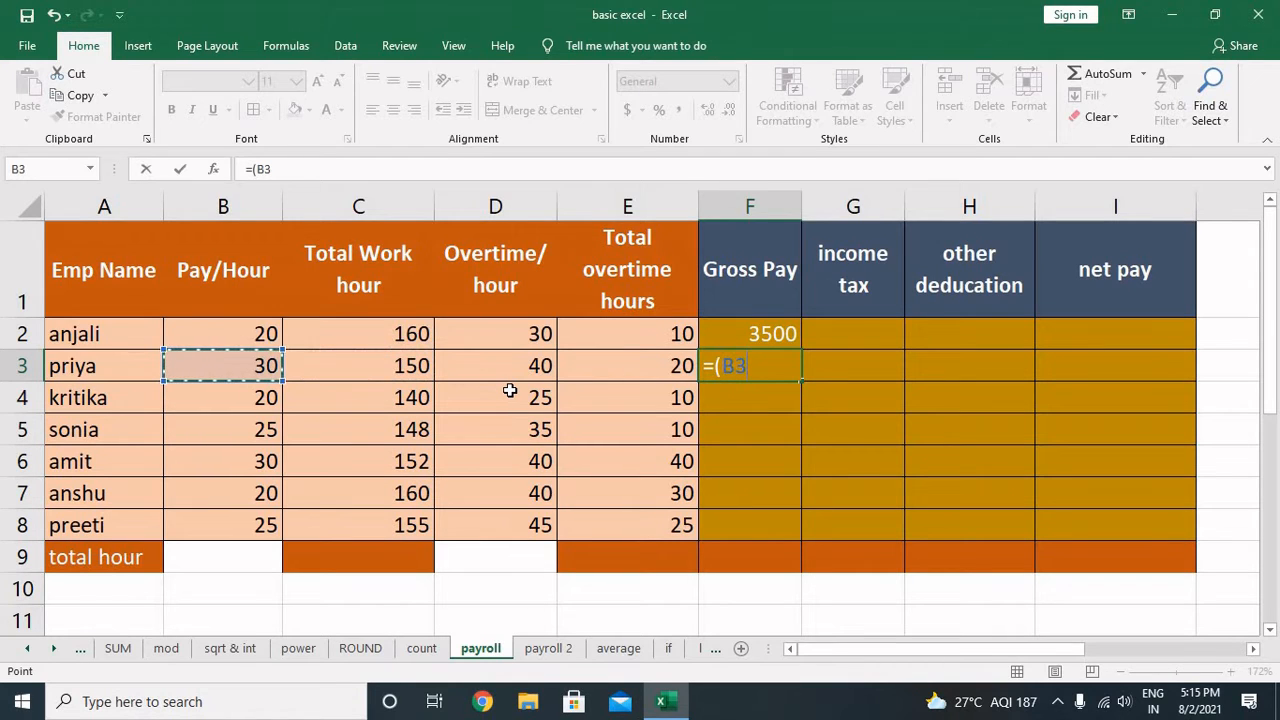
{"action": "type", "text": "+"}
{"action": "key", "text": "Left"}
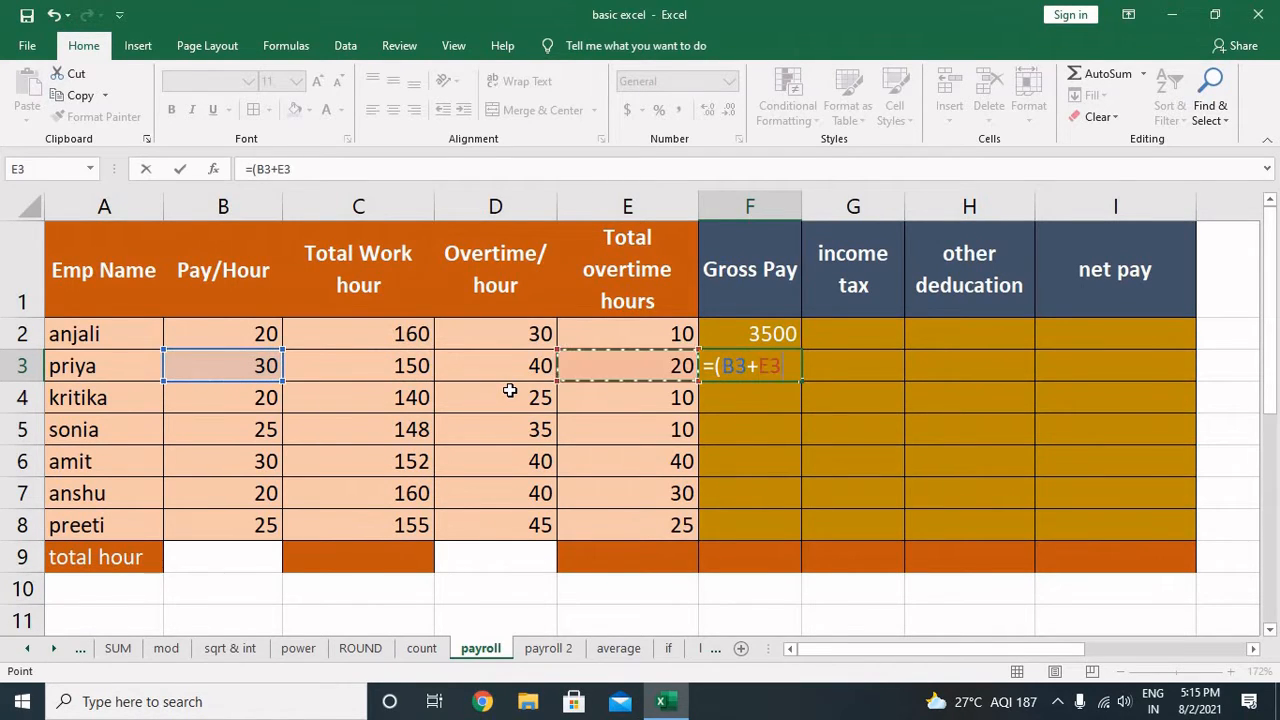
{"action": "key", "text": "Left"}
{"action": "key", "text": "BackSpace"}
{"action": "key", "text": "BackSpace"}
{"action": "key", "text": "BackSpace"}
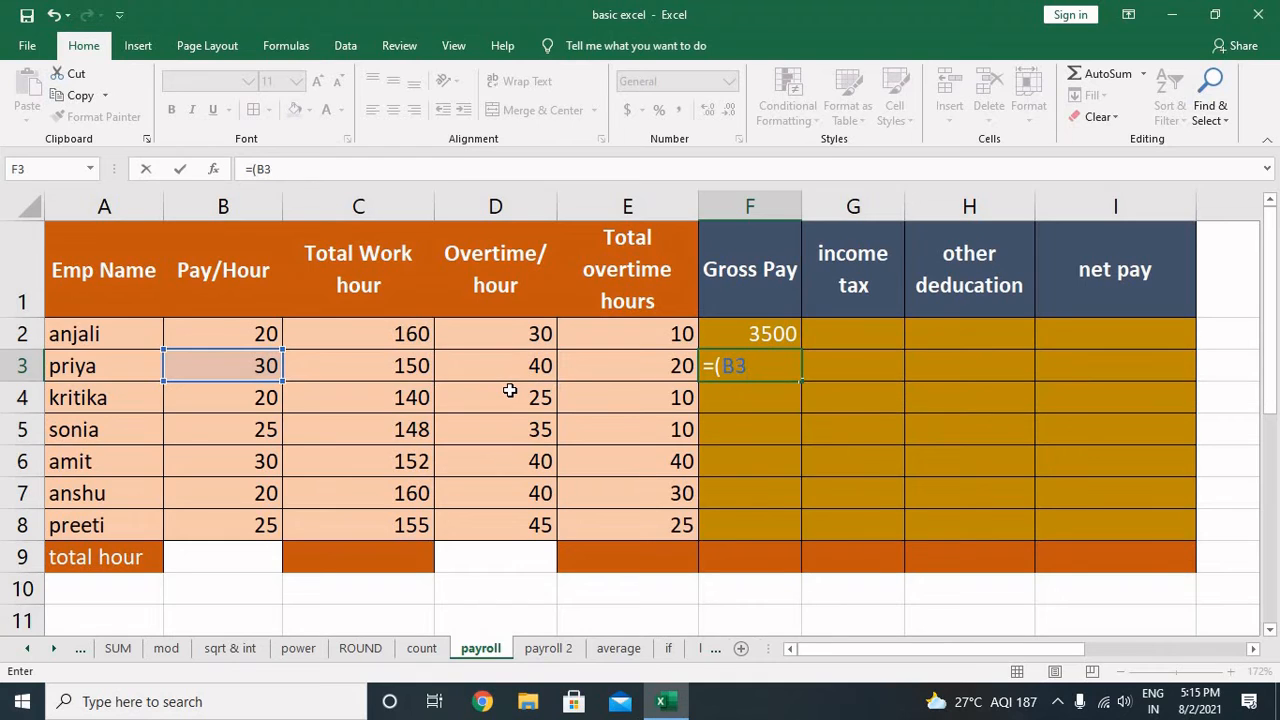
Continue the F3 formula by multiplying by total work hours in C3, giving =(B3*C3)+.
{"action": "type", "text": "*"}
{"action": "key", "text": "Left"}
{"action": "key", "text": "Left"}
{"action": "key", "text": "Left"}
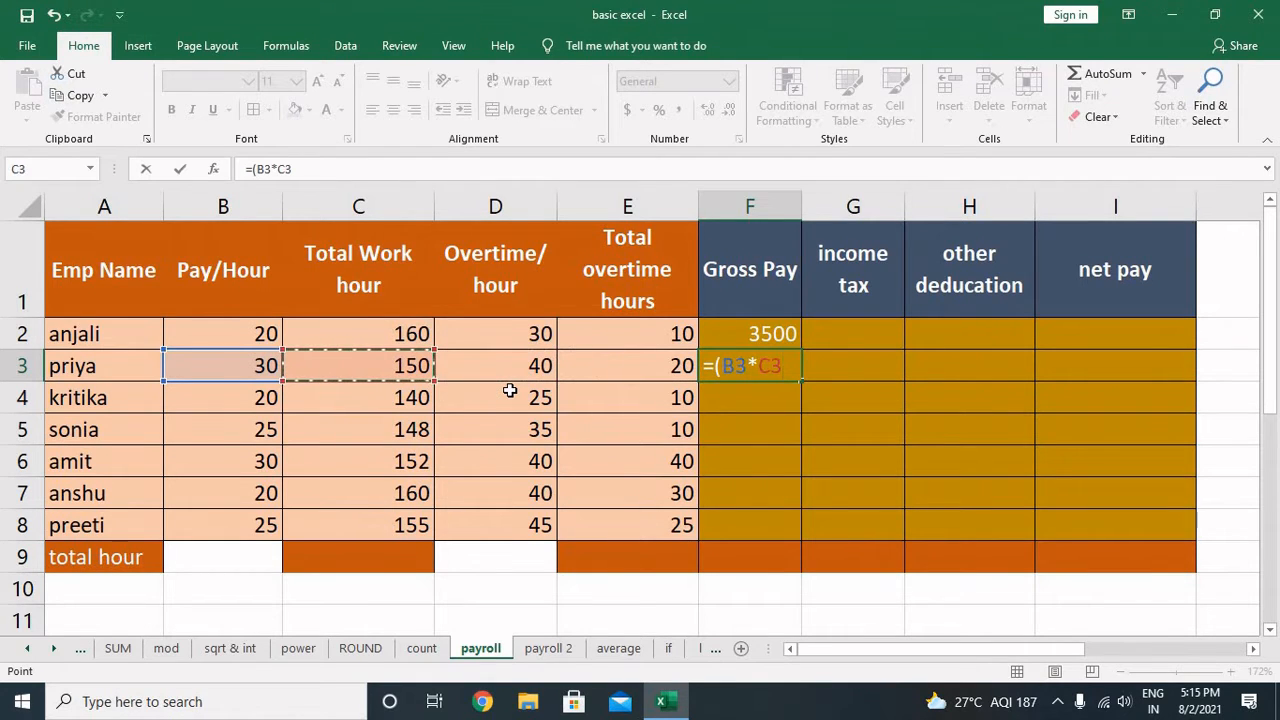
{"action": "type", "text": ")+"}
{"action": "key", "text": "Left"}
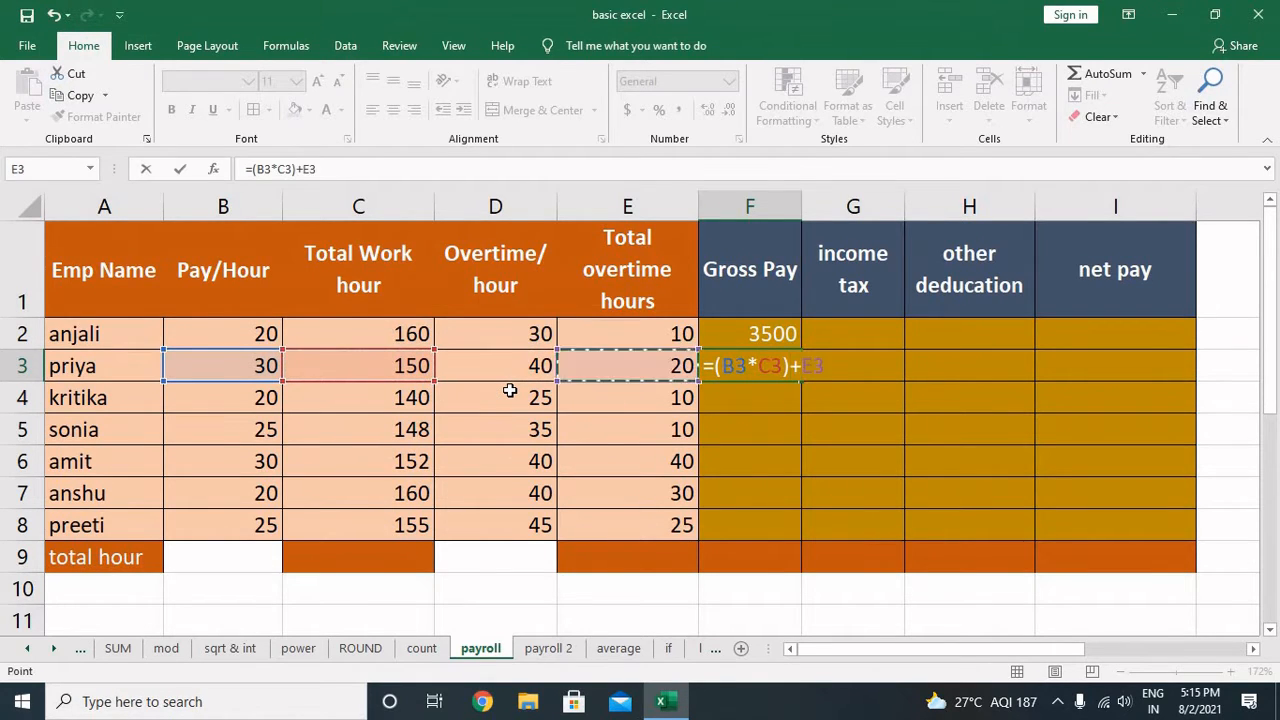
{"action": "key", "text": "Left"}
{"action": "key", "text": "BackSpace"}
{"action": "key", "text": "BackSpace"}
Complete the F3 formula with the overtime product (D3*E3), making it =(B3*C3)+(D3*E3).
{"action": "type", "text": "("}
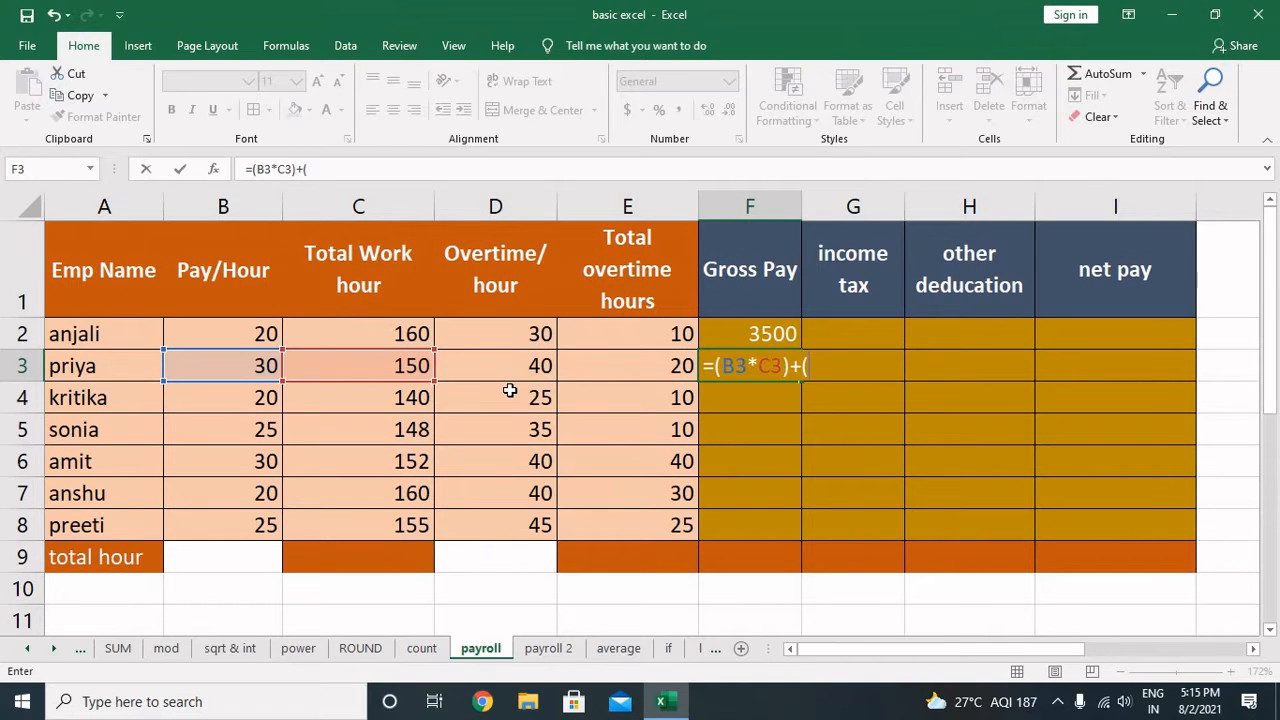
{"action": "key", "text": "Left"}
{"action": "key", "text": "Left"}
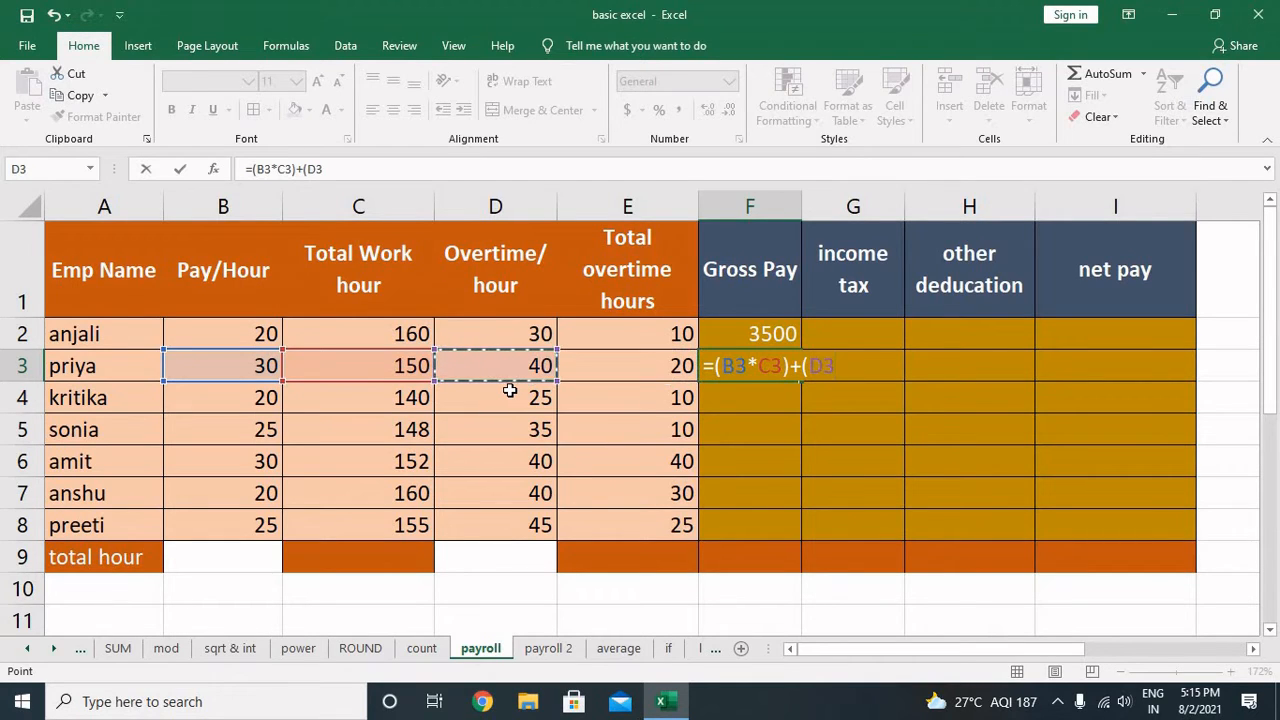
{"action": "type", "text": "*"}
{"action": "key", "text": "Left"}
{"action": "key", "text": "Left"}
{"action": "key", "text": "Right"}
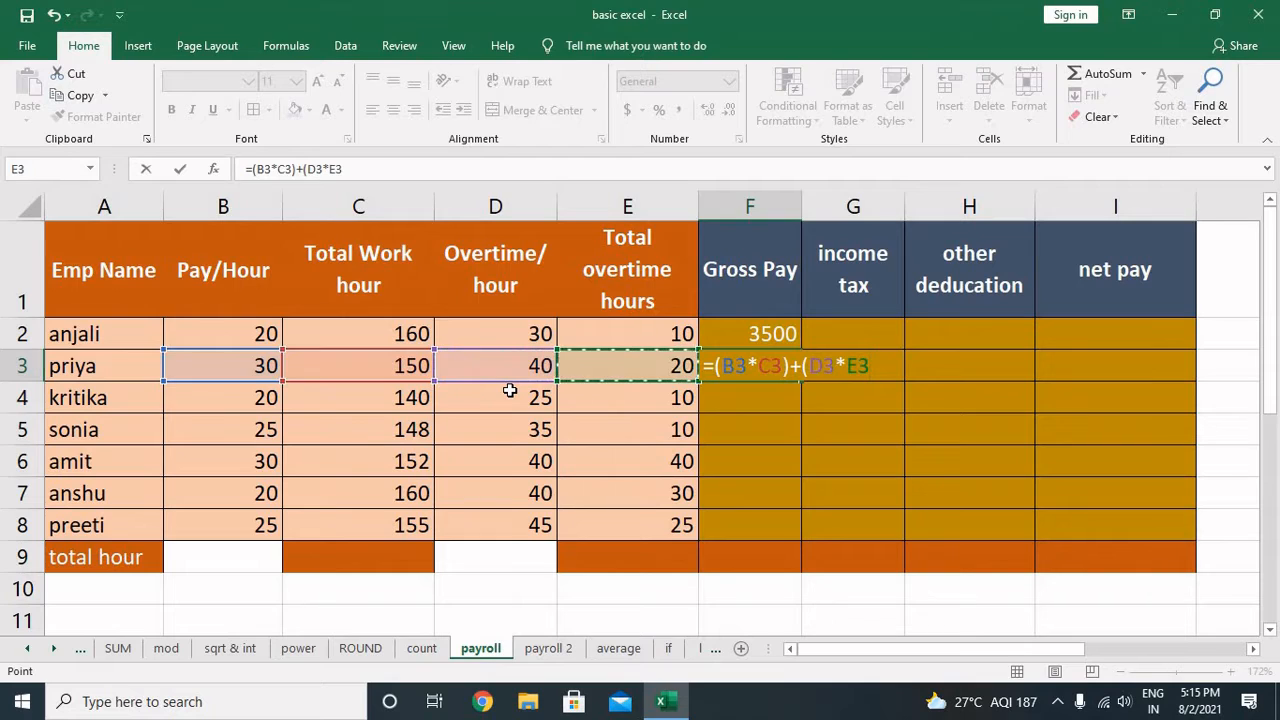
{"action": "type", "text": ")"}
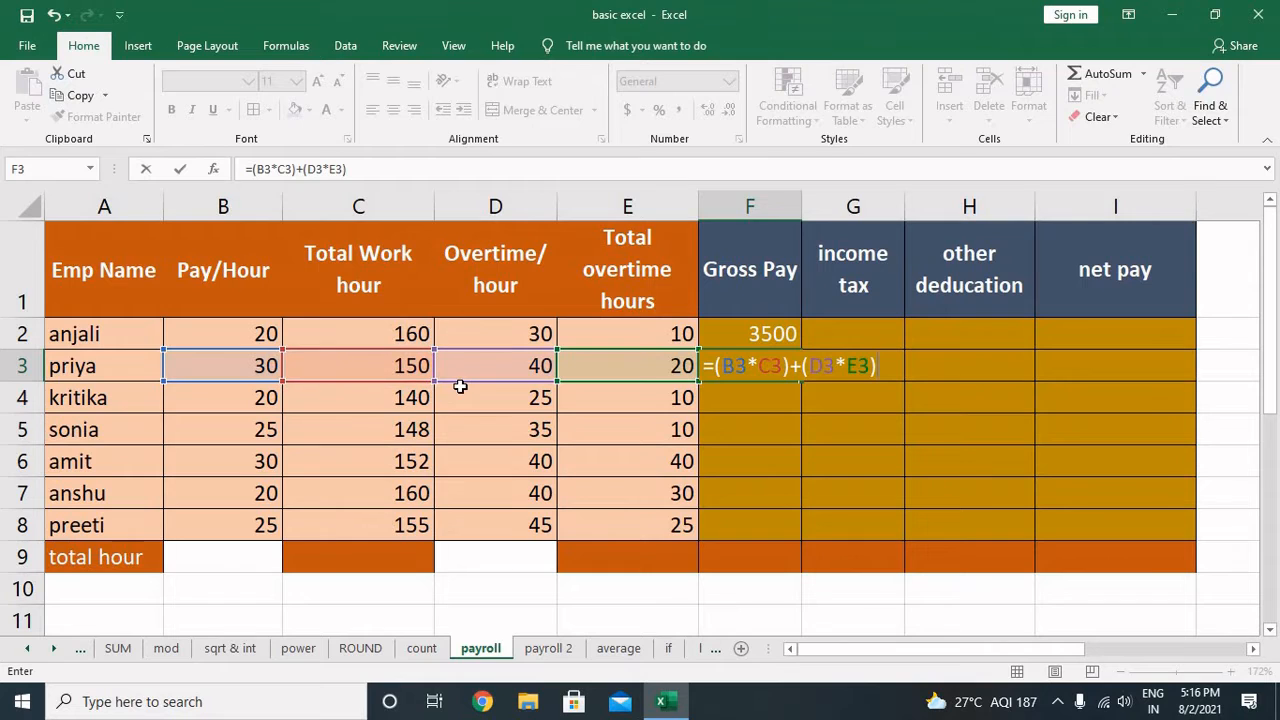
{"action": "key", "text": "Return"}
{"action": "key", "text": "Up"}
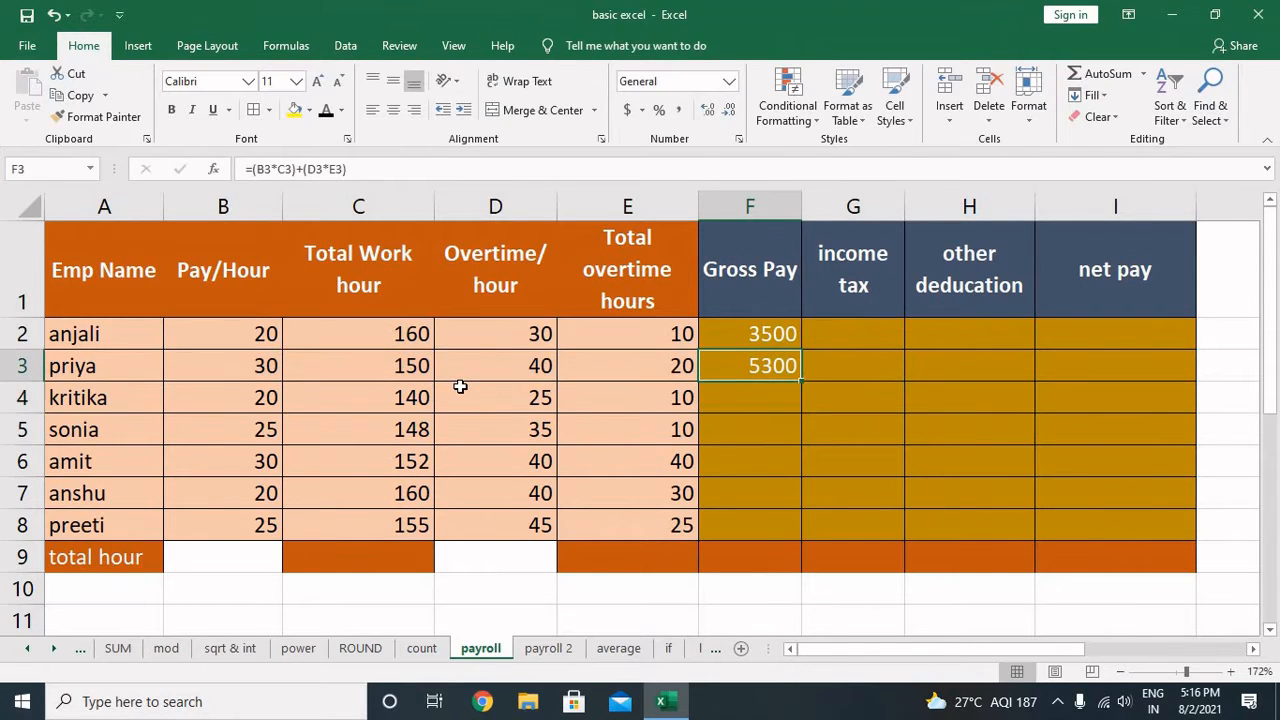
Fill the gross pay formula from F3 down through F8.
{"action": "key", "text": "shift+Down"}
{"action": "key", "text": "shift+Down"}
{"action": "key", "text": "shift+Down"}
{"action": "key", "text": "shift+Down"}
{"action": "key", "text": "shift+Down"}
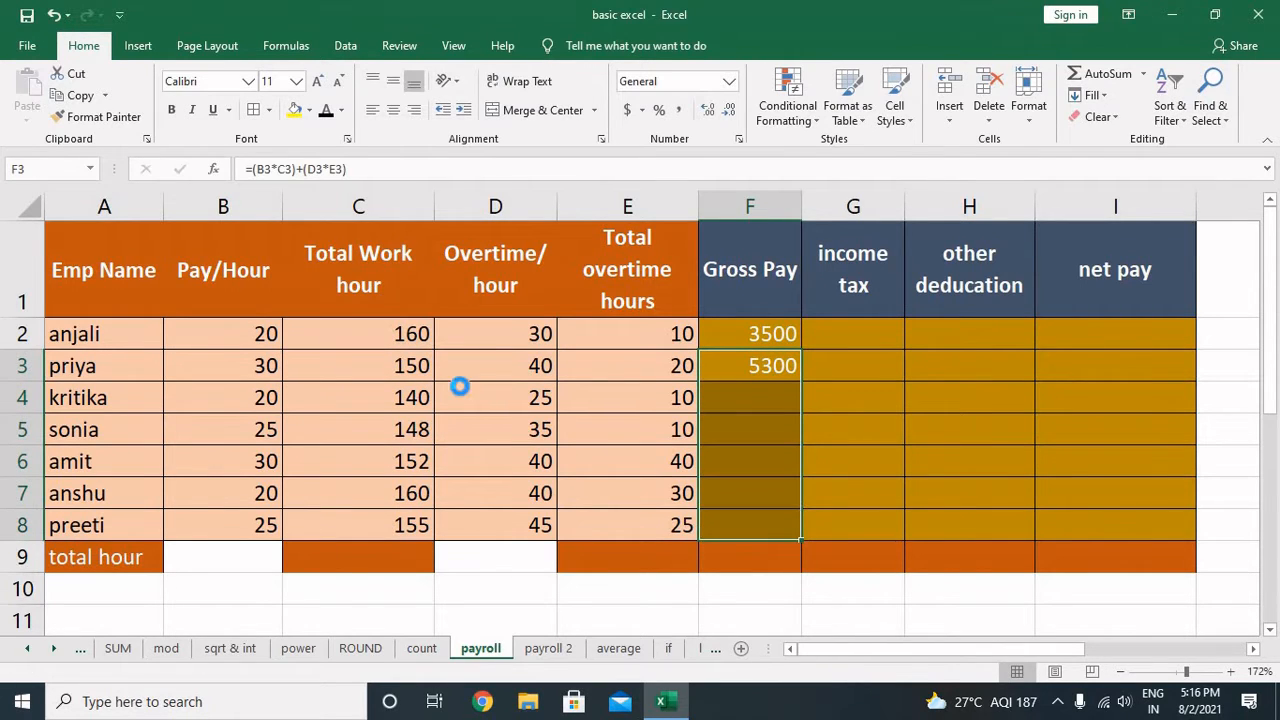
{"action": "key", "text": "ctrl+d"}
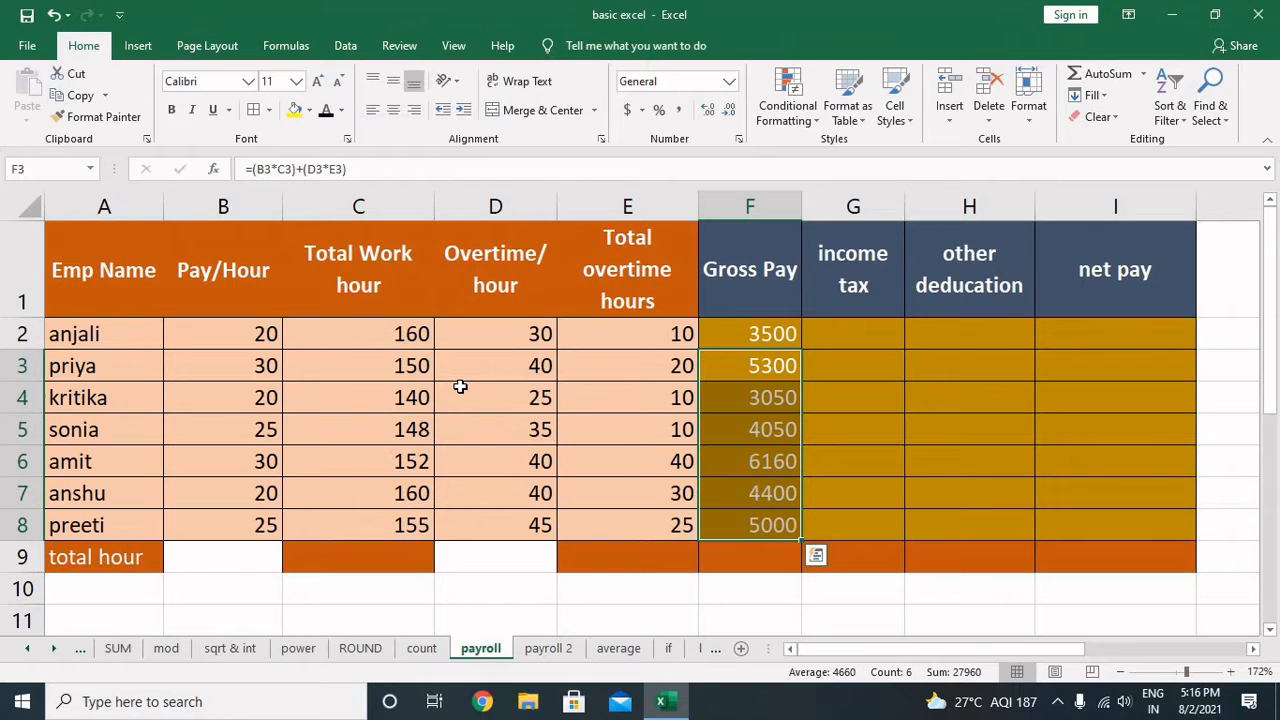
Enter an income tax formula in G2 that takes 15% of gross pay, =F2*15%.
{"action": "key", "text": "Right"}
{"action": "key", "text": "Up"}
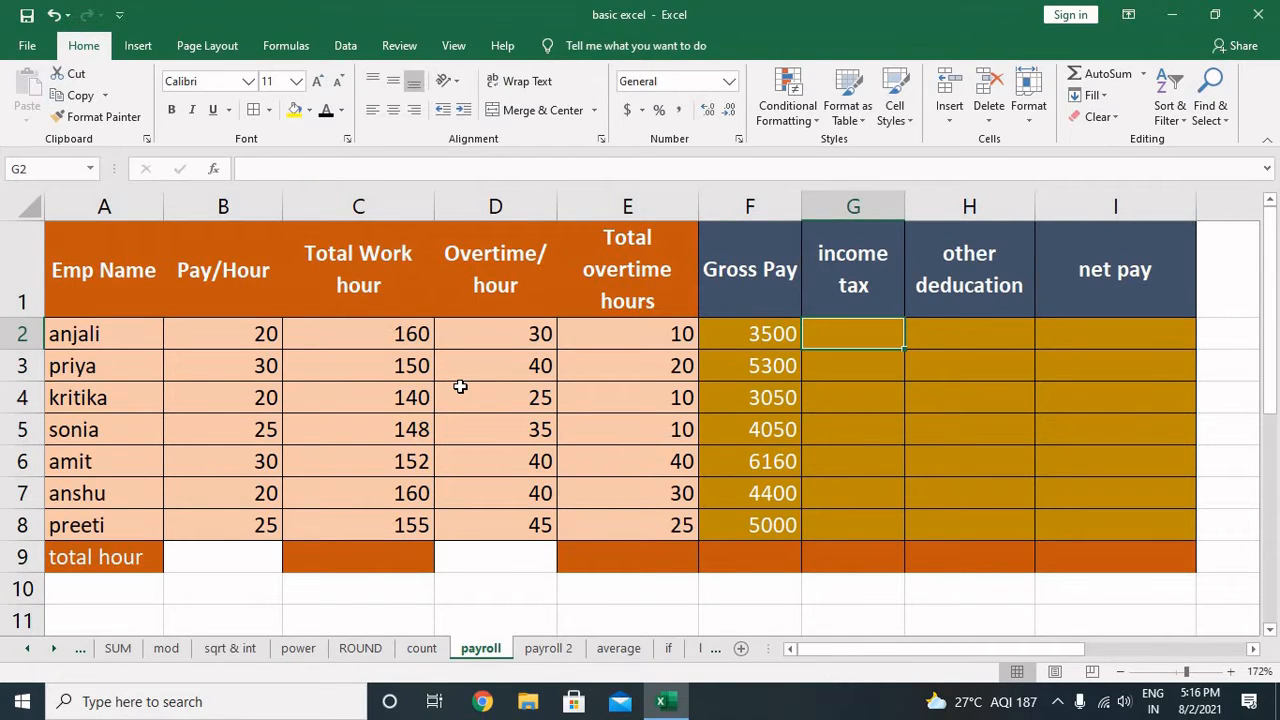
{"action": "type", "text": "="}
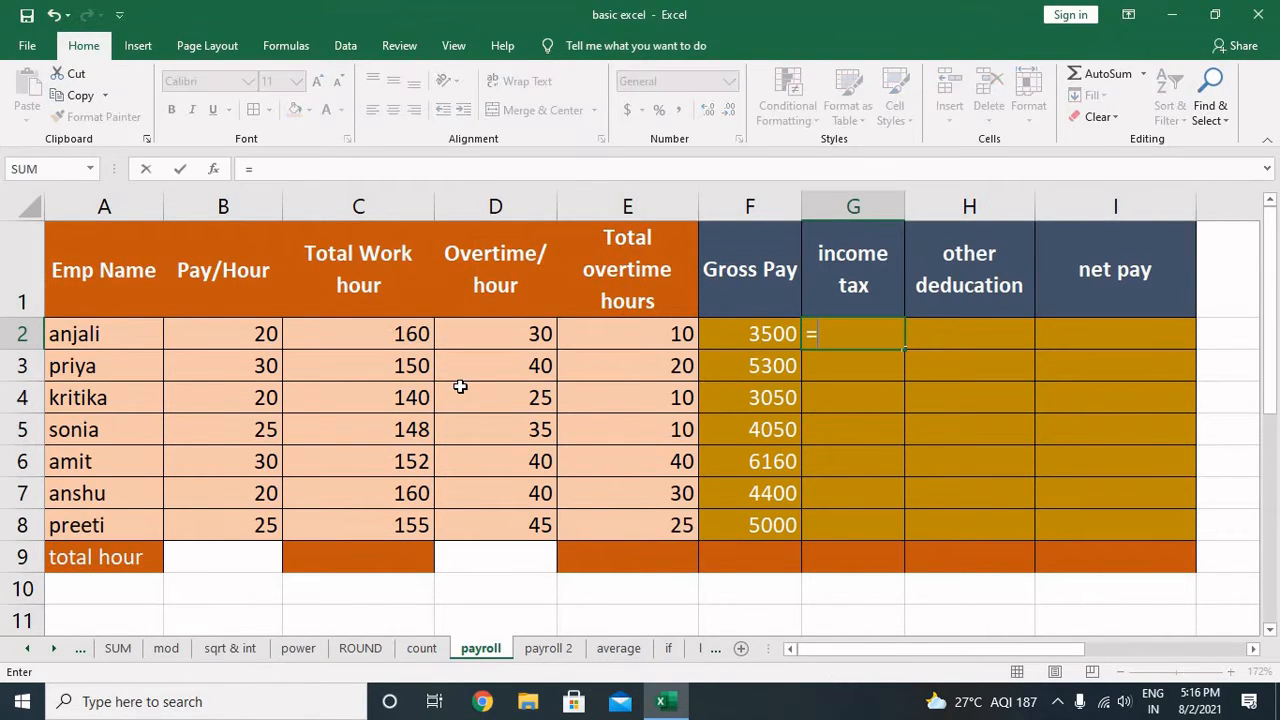
{"action": "key", "text": "Left"}
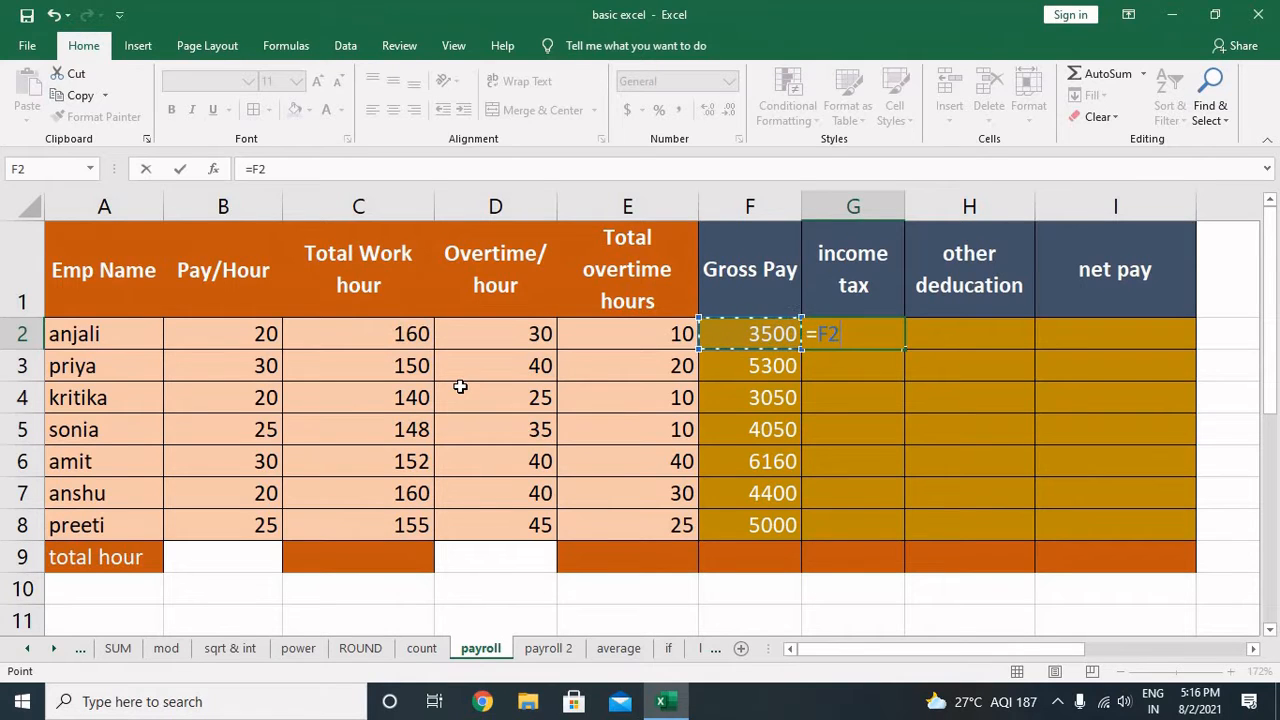
{"action": "type", "text": "*"}
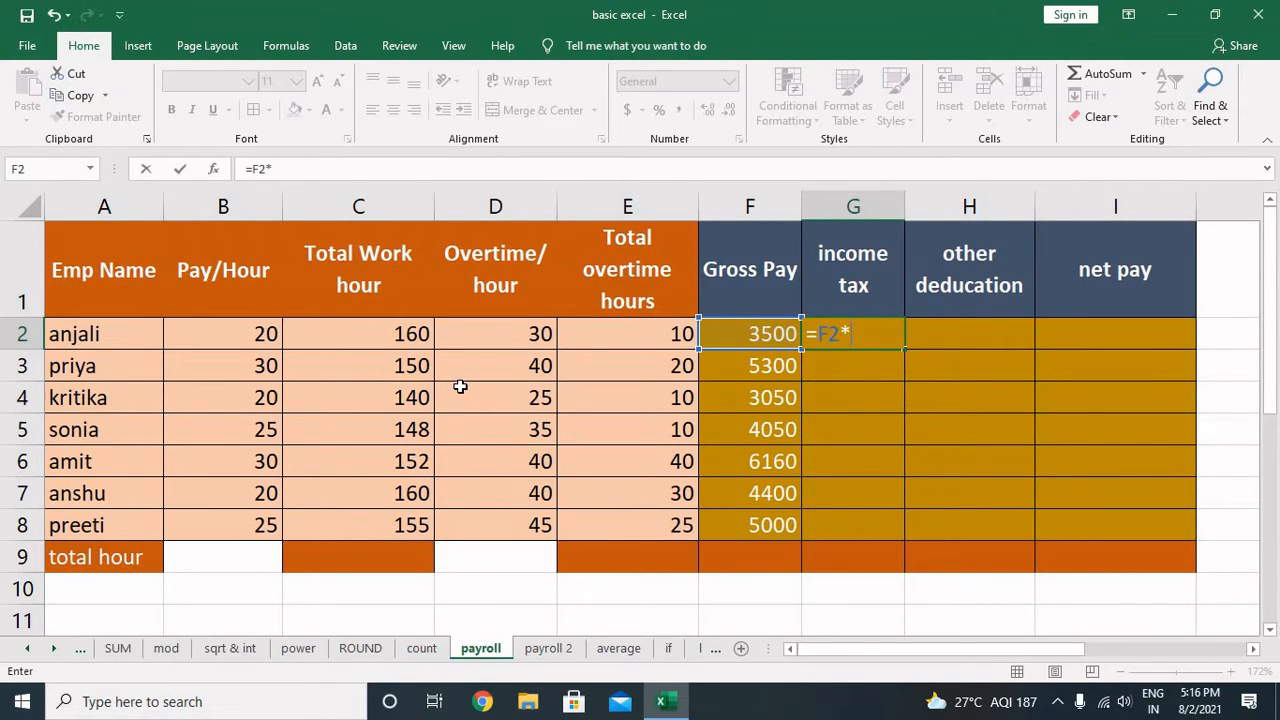
{"action": "type", "text": "15%"}
{"action": "key", "text": "Return"}
Fill the income tax formula from G2 down through G8.
{"action": "key", "text": "Up"}
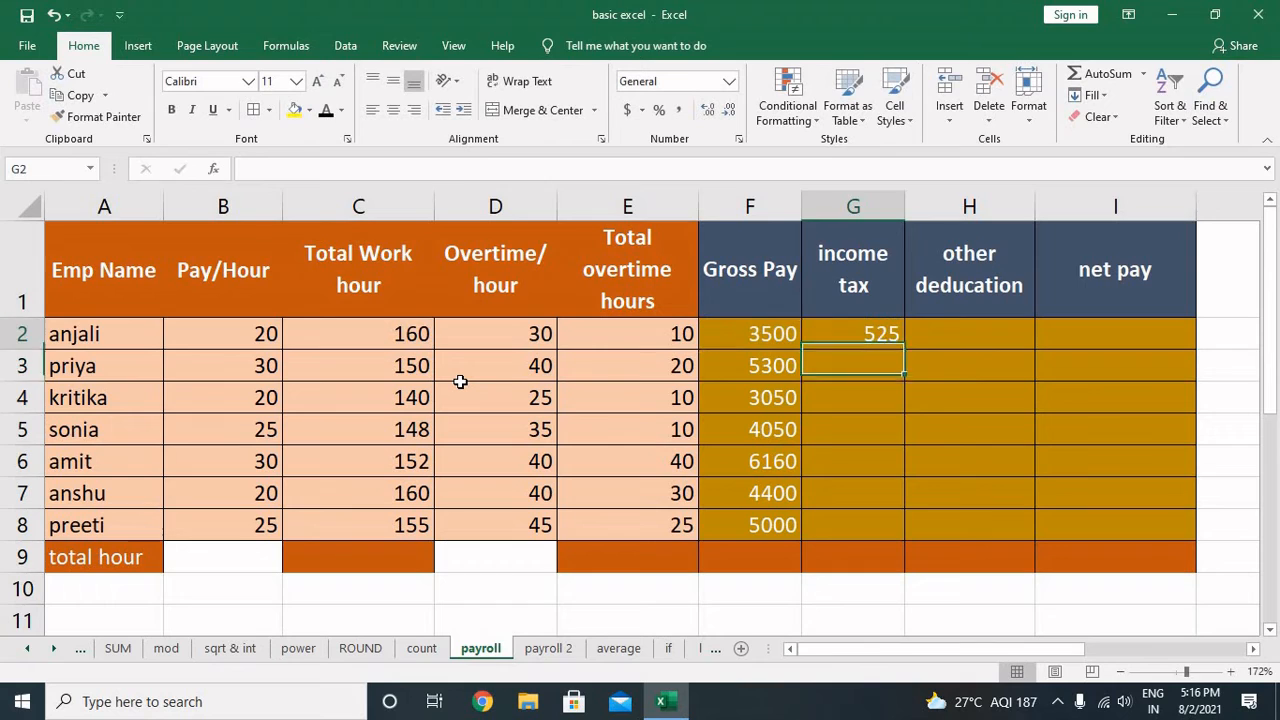
{"action": "key", "text": "shift+Down"}
{"action": "key", "text": "shift+Down"}
{"action": "key", "text": "shift+Down"}
{"action": "key", "text": "shift+Down"}
{"action": "key", "text": "shift+Down"}
{"action": "key", "text": "shift+Down"}
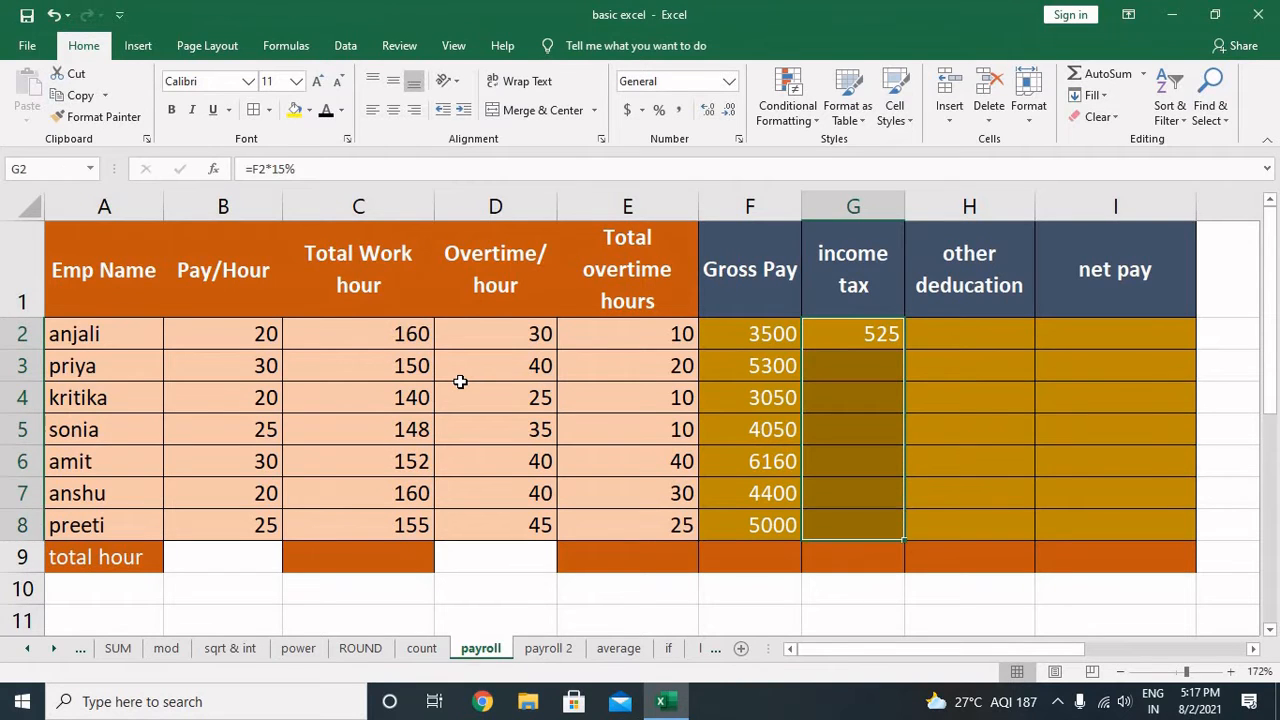
{"action": "key", "text": "ctrl+d"}
Enter the other deductions 200, 0 and 500 in cells H2 to H4.
{"action": "key", "text": "Right"}
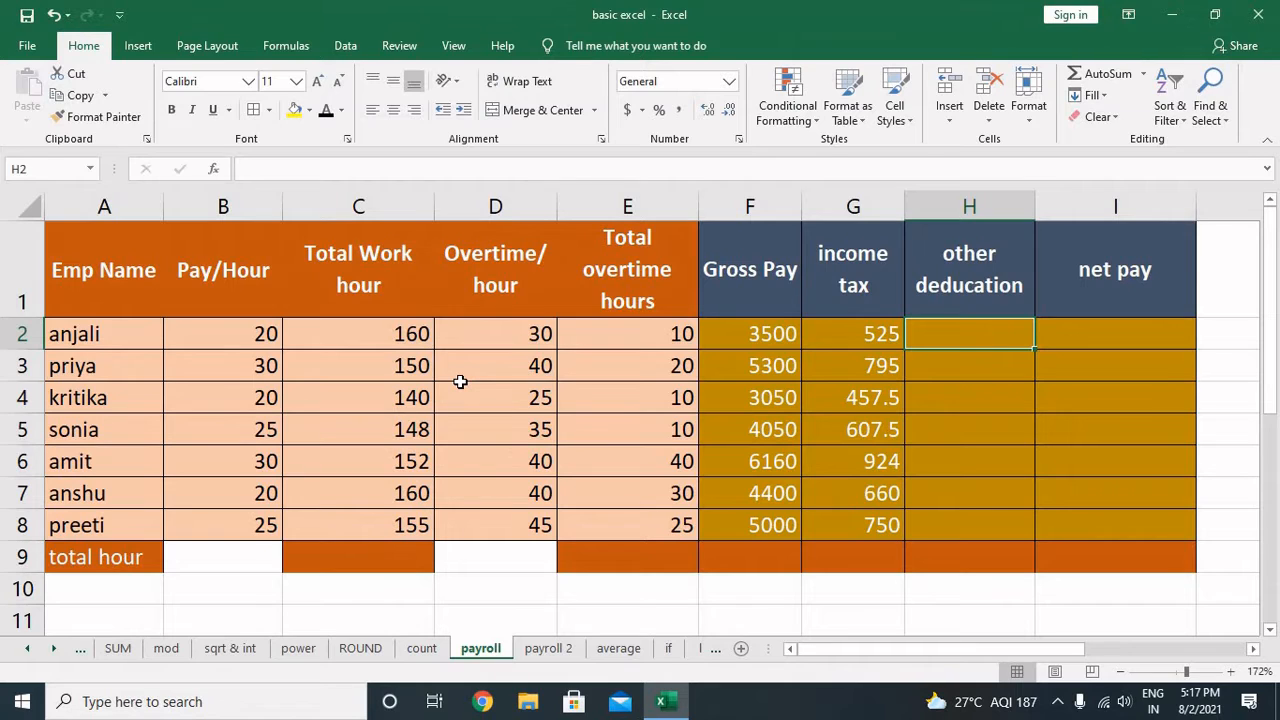
{"action": "type", "text": "200"}
{"action": "key", "text": "Return"}
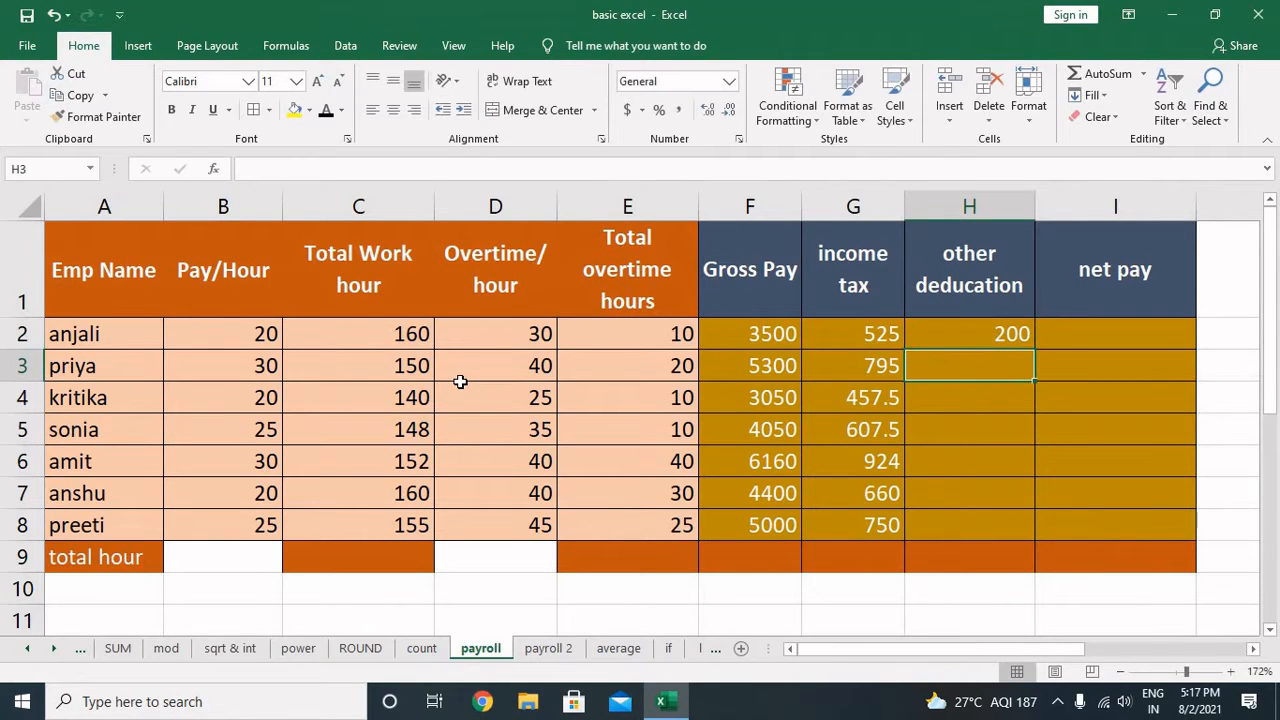
{"action": "type", "text": "0"}
{"action": "key", "text": "Return"}
{"action": "type", "text": "500"}
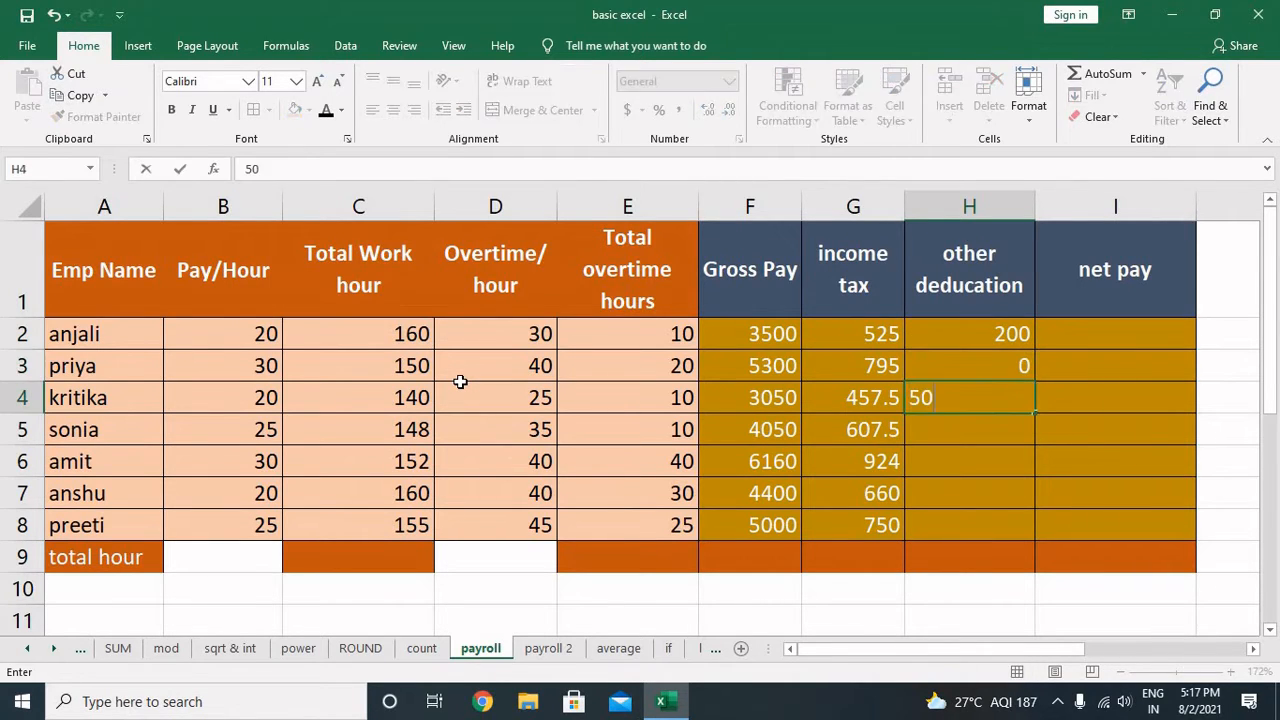
{"action": "key", "text": "Return"}
Enter the remaining other deductions 600, 0, 0 and 200 in cells H5 to H8.
{"action": "type", "text": "600"}
{"action": "key", "text": "Return"}
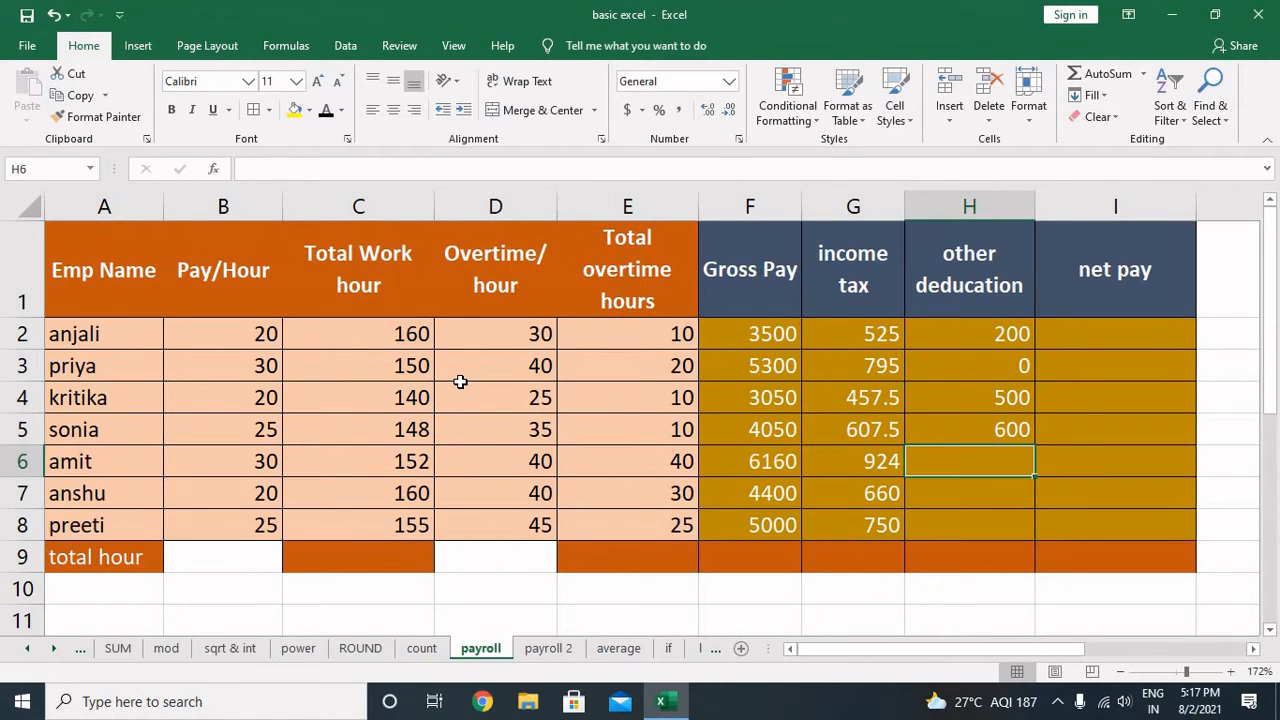
{"action": "type", "text": "0"}
{"action": "key", "text": "Return"}
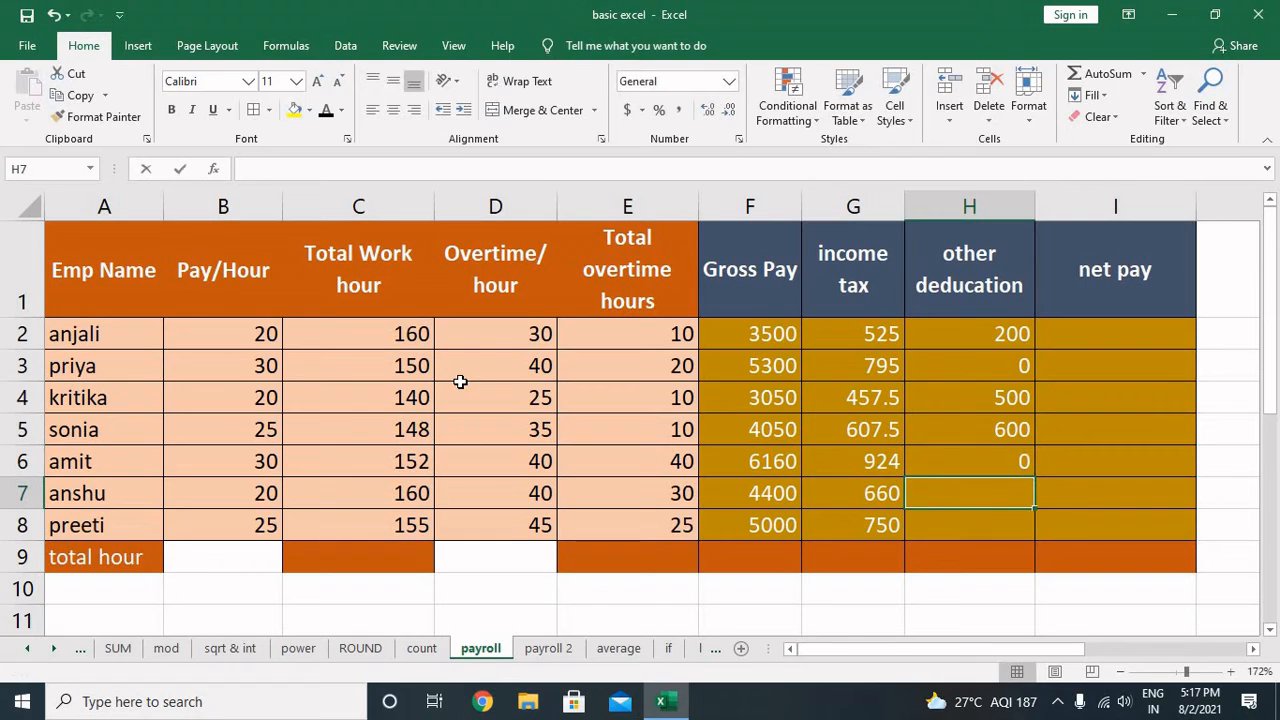
{"action": "type", "text": "0"}
{"action": "key", "text": "Return"}
{"action": "type", "text": "200"}
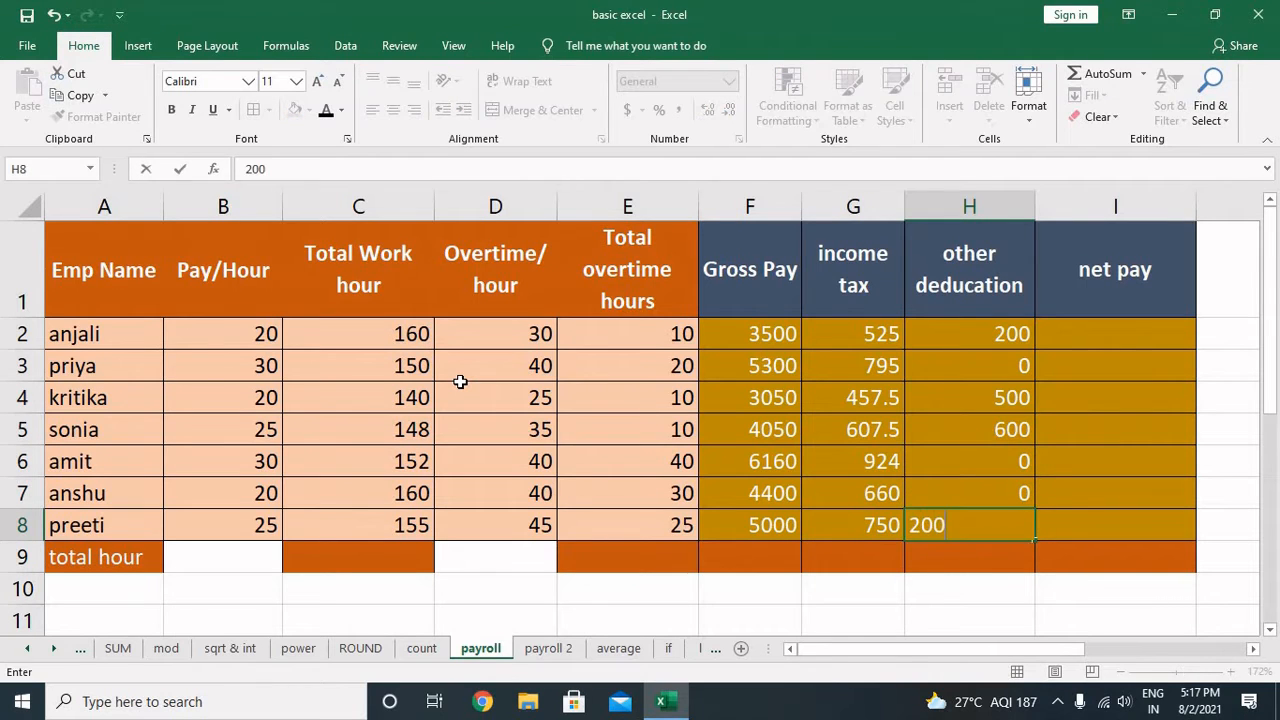
{"action": "key", "text": "Tab"}
Start a net pay formula in I2 with gross pay, a minus sign and an opening parenthesis, =F2-(.
{"action": "key", "text": "Up"}
{"action": "key", "text": "Up"}
{"action": "key", "text": "Up"}
{"action": "key", "text": "Up"}
{"action": "key", "text": "Up"}
{"action": "key", "text": "Up"}
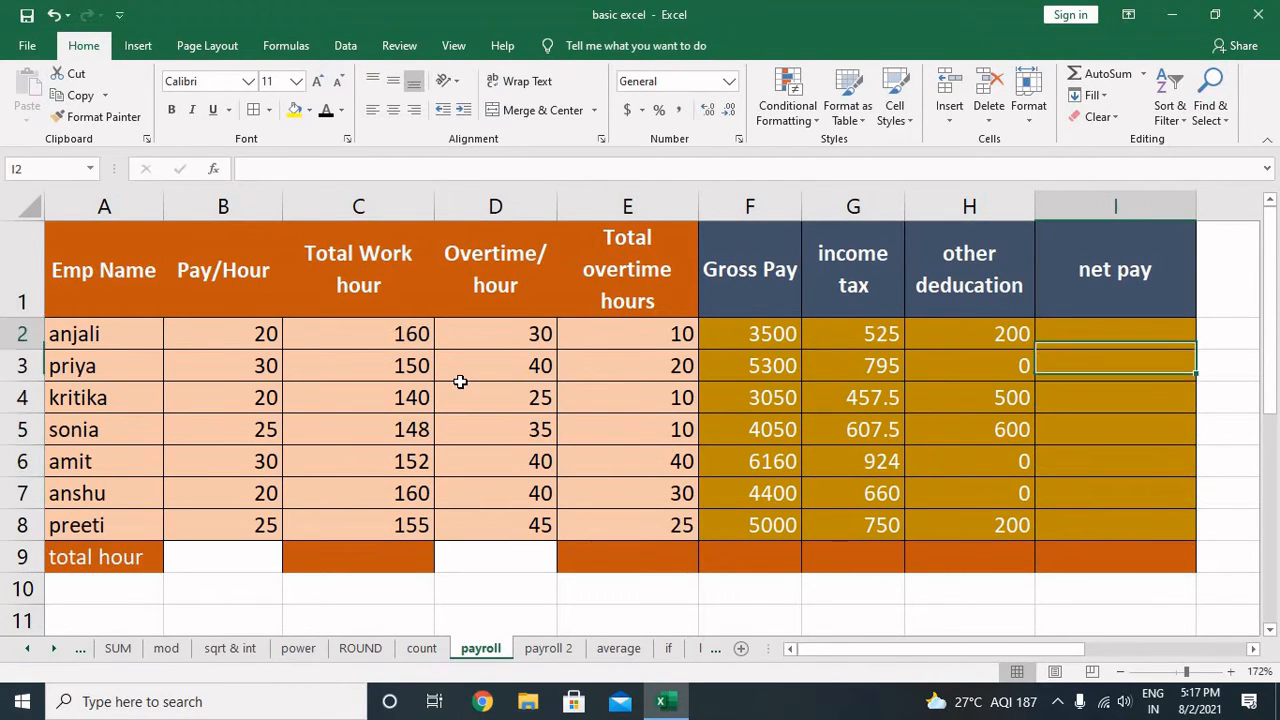
{"action": "key", "text": "Left"}
{"action": "key", "text": "Right"}
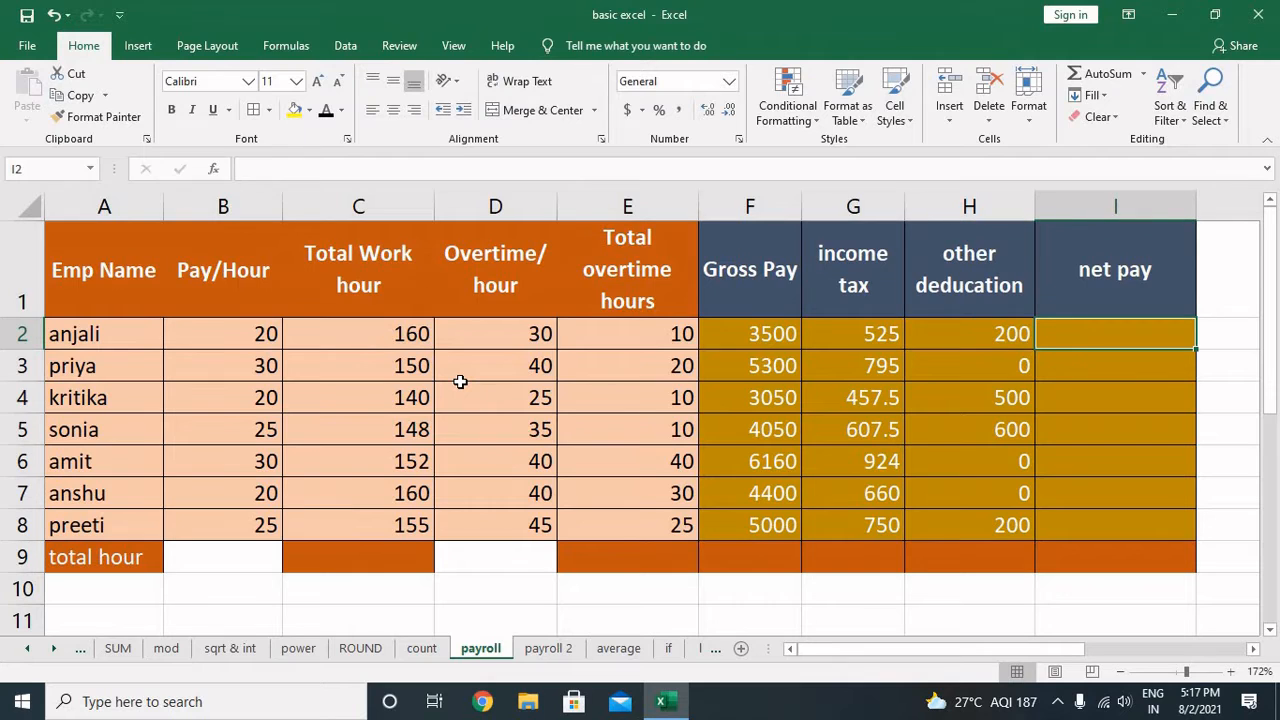
{"action": "type", "text": "="}
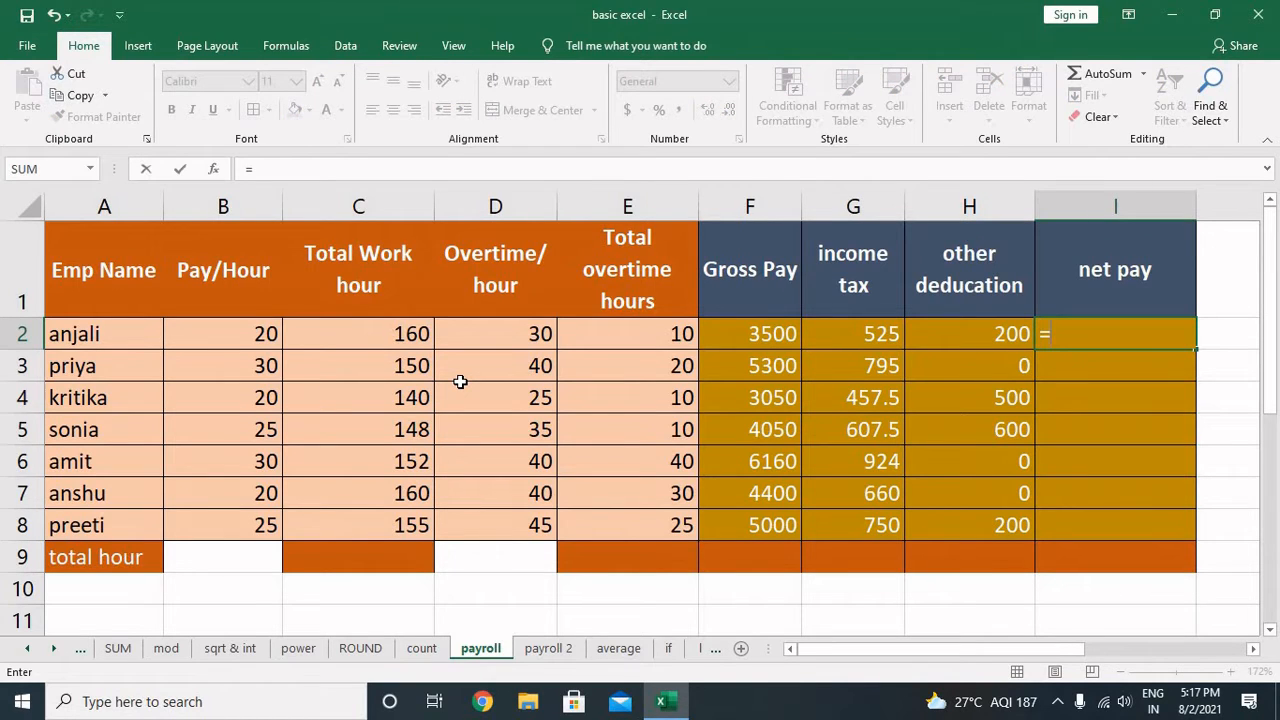
{"action": "key", "text": "Left"}
{"action": "key", "text": "Left"}
{"action": "key", "text": "Left"}
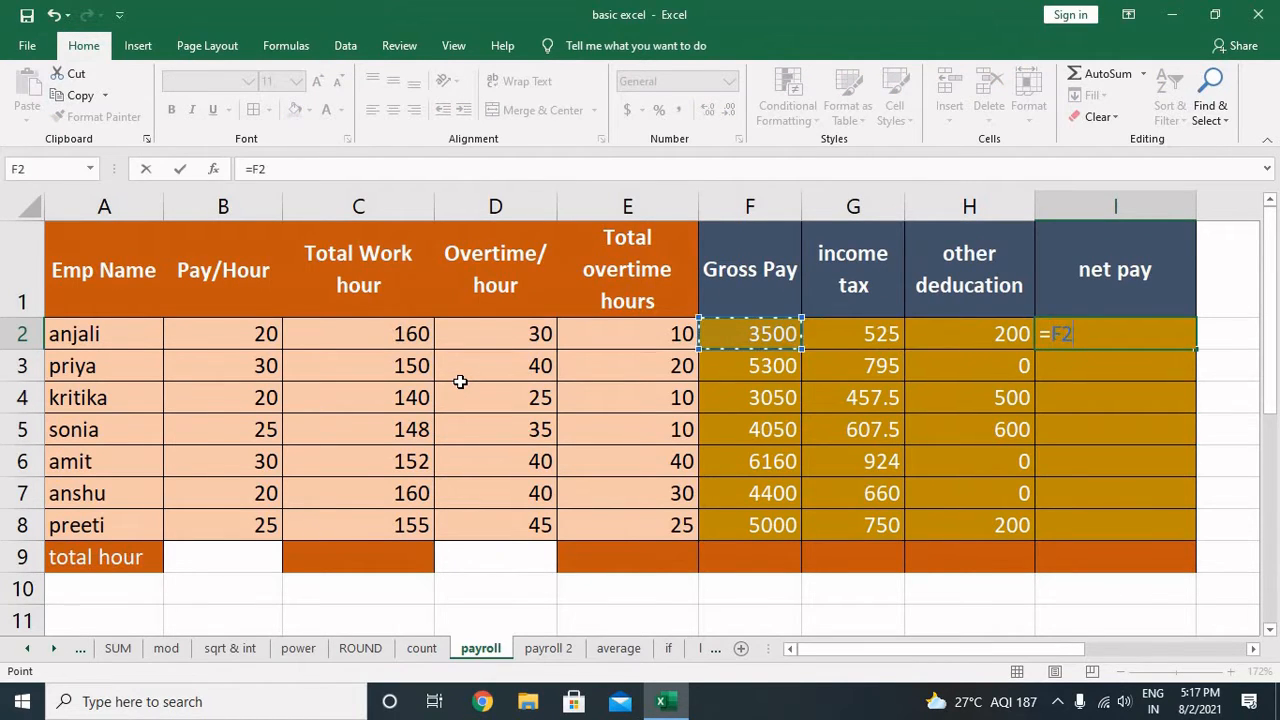
{"action": "type", "text": "-("}
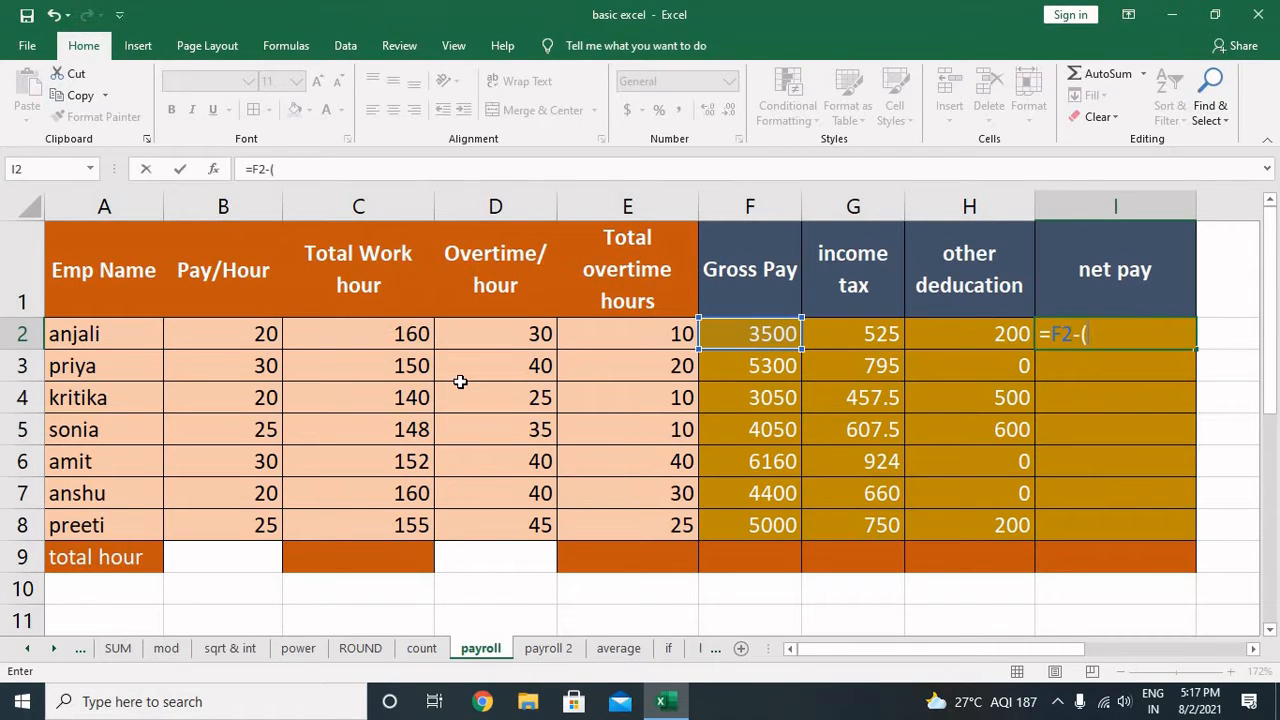
Complete the I2 formula by subtracting income tax plus other deductions, making it =F2-(G2+H2).
{"action": "key", "text": "Left"}
{"action": "key", "text": "Left"}
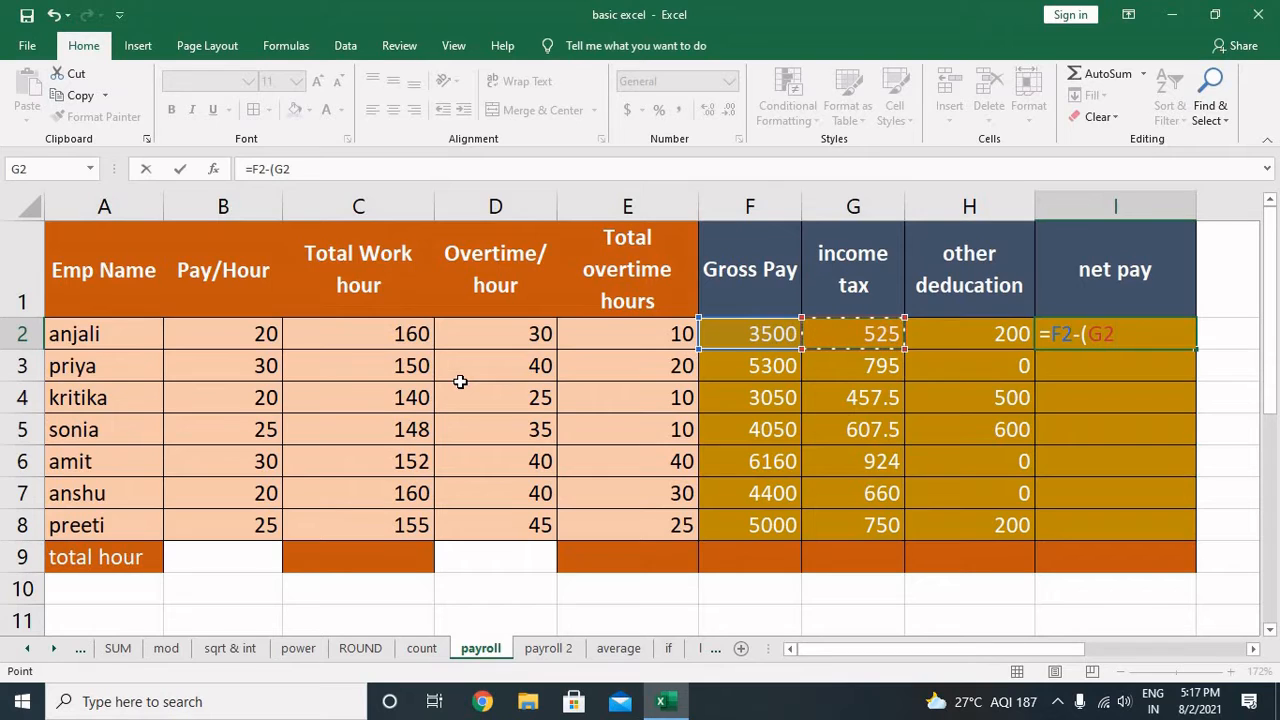
{"action": "type", "text": "+"}
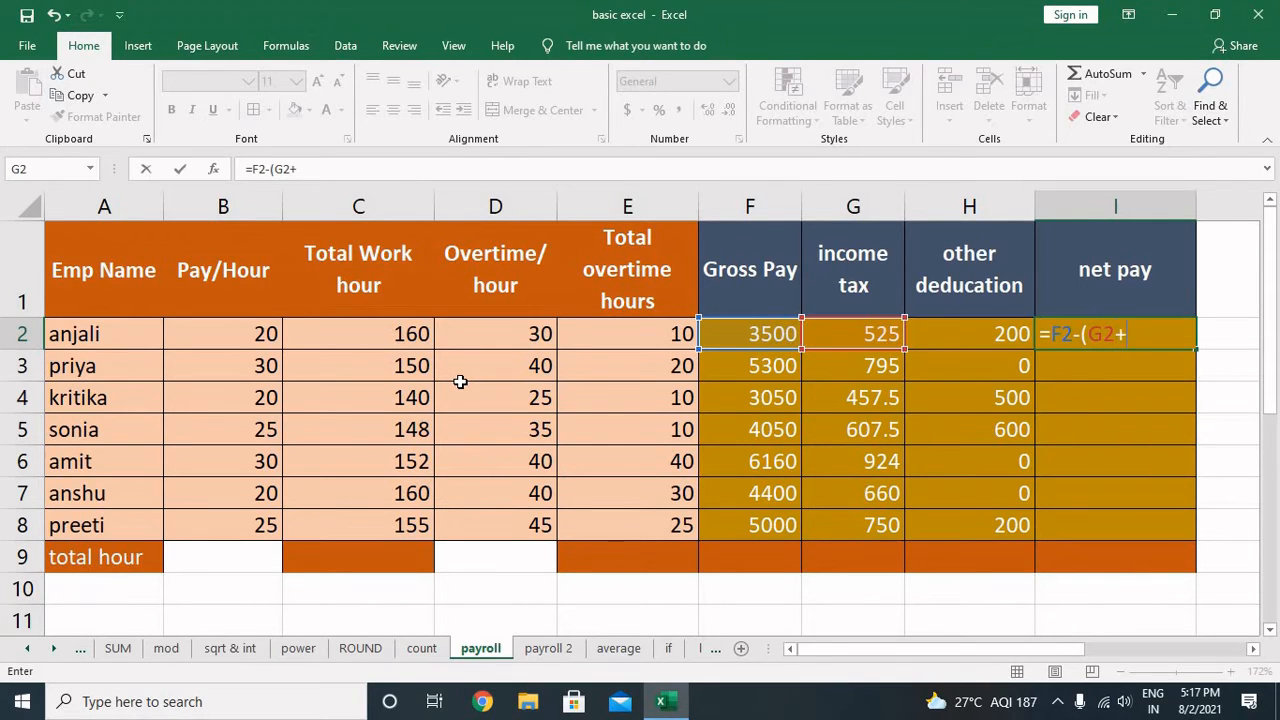
{"action": "key", "text": "Left"}
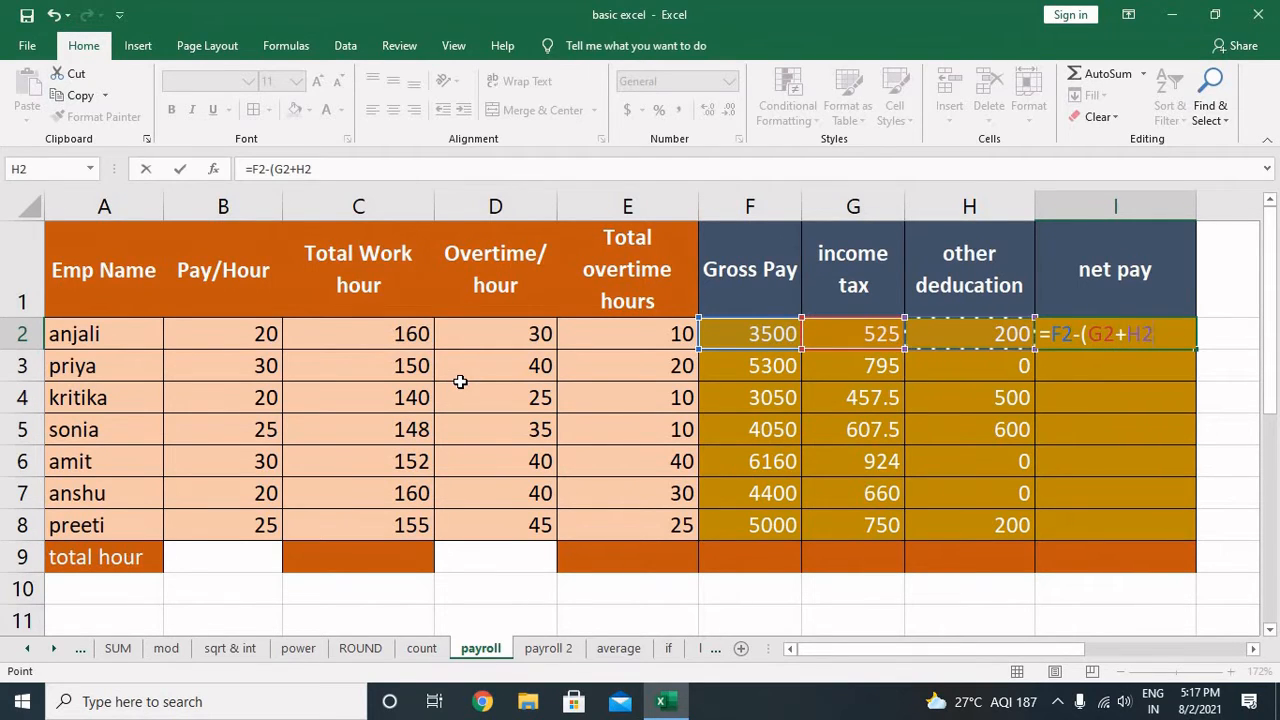
{"action": "type", "text": ")"}
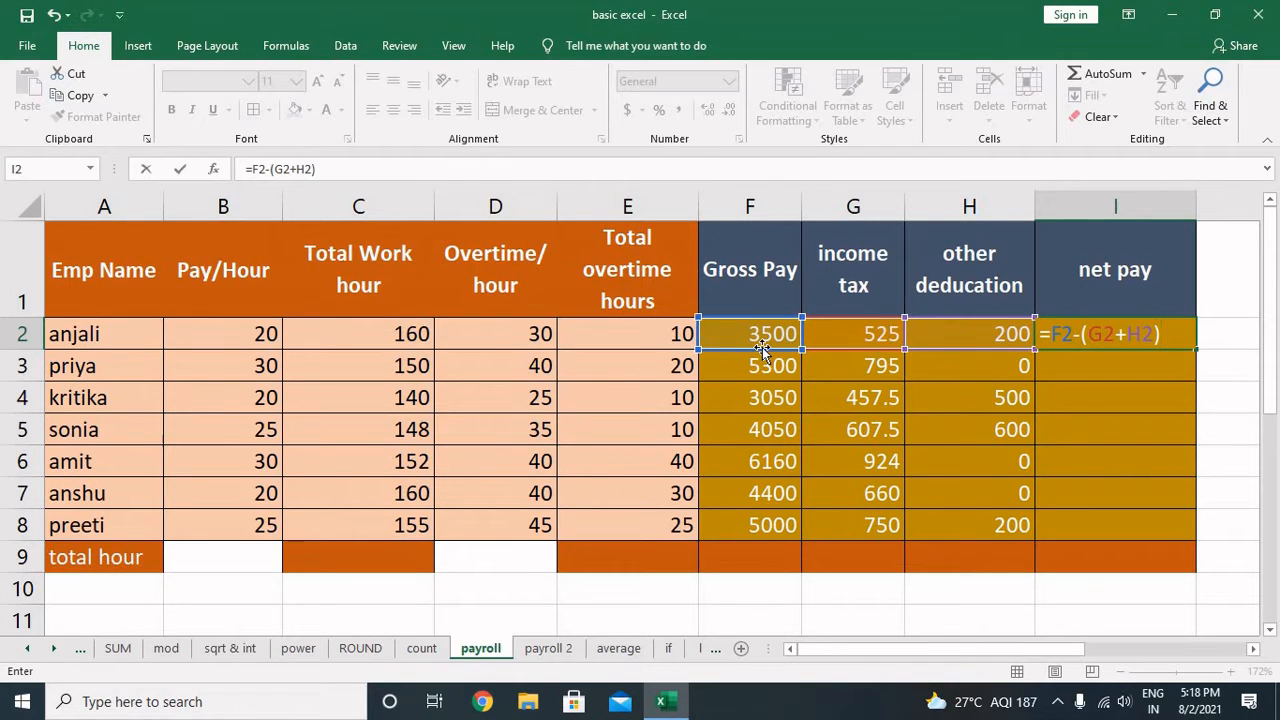
{"action": "key", "text": "ctrl+Return"}
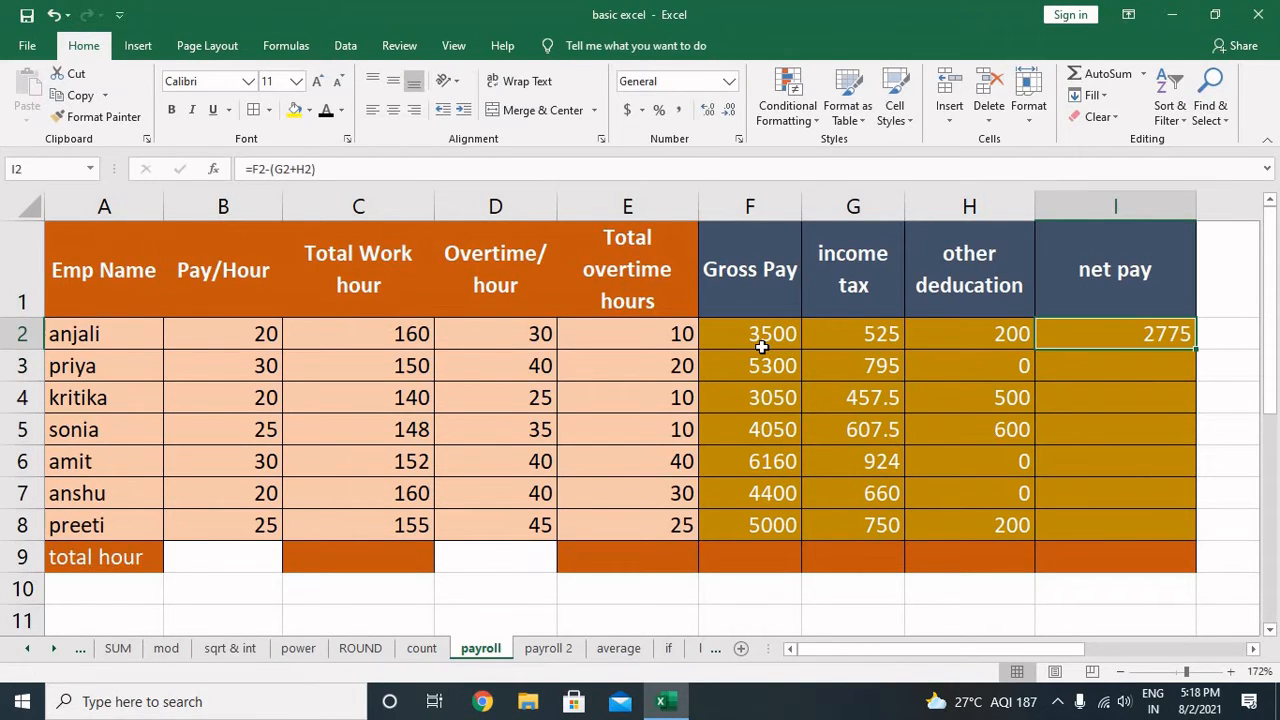
Start a comparison net pay formula in J2 with gross pay and a minus sign, =F2-.
{"action": "key", "text": "Right"}
{"action": "type", "text": "="}
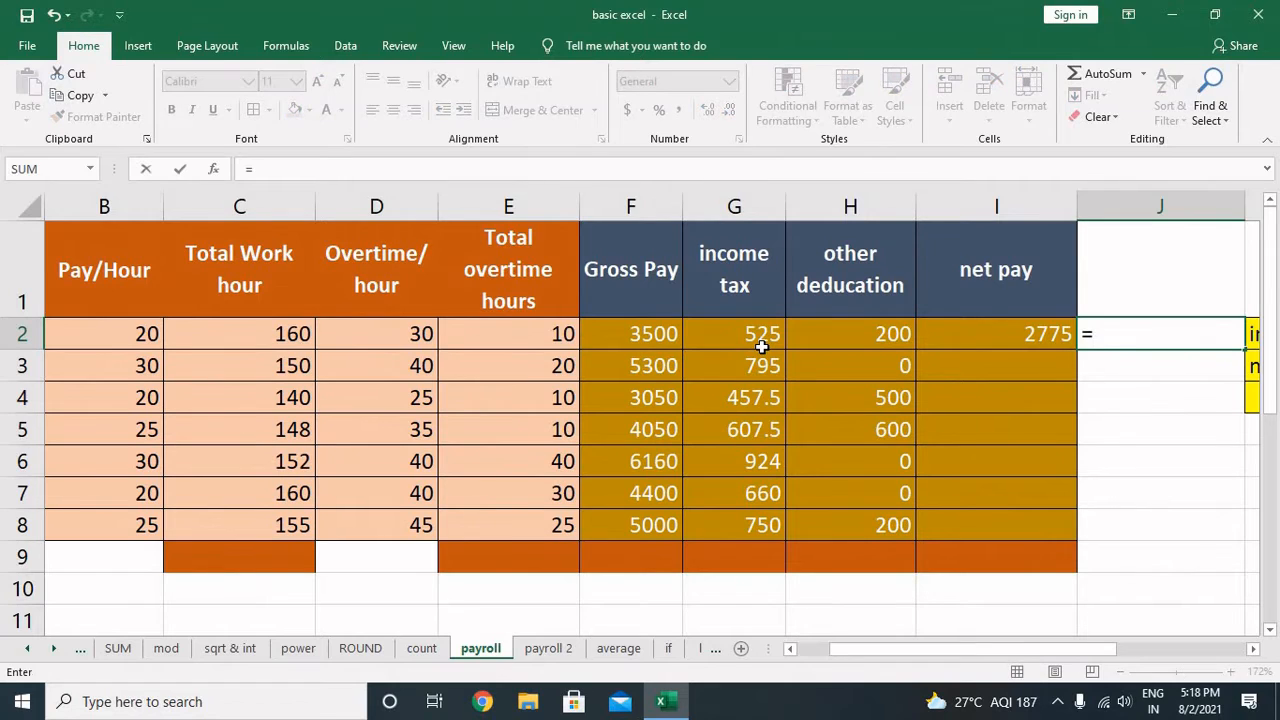
{"action": "key", "text": "Left"}
{"action": "key", "text": "Left"}
{"action": "key", "text": "Left"}
{"action": "key", "text": "Left"}
{"action": "type", "text": "-"}
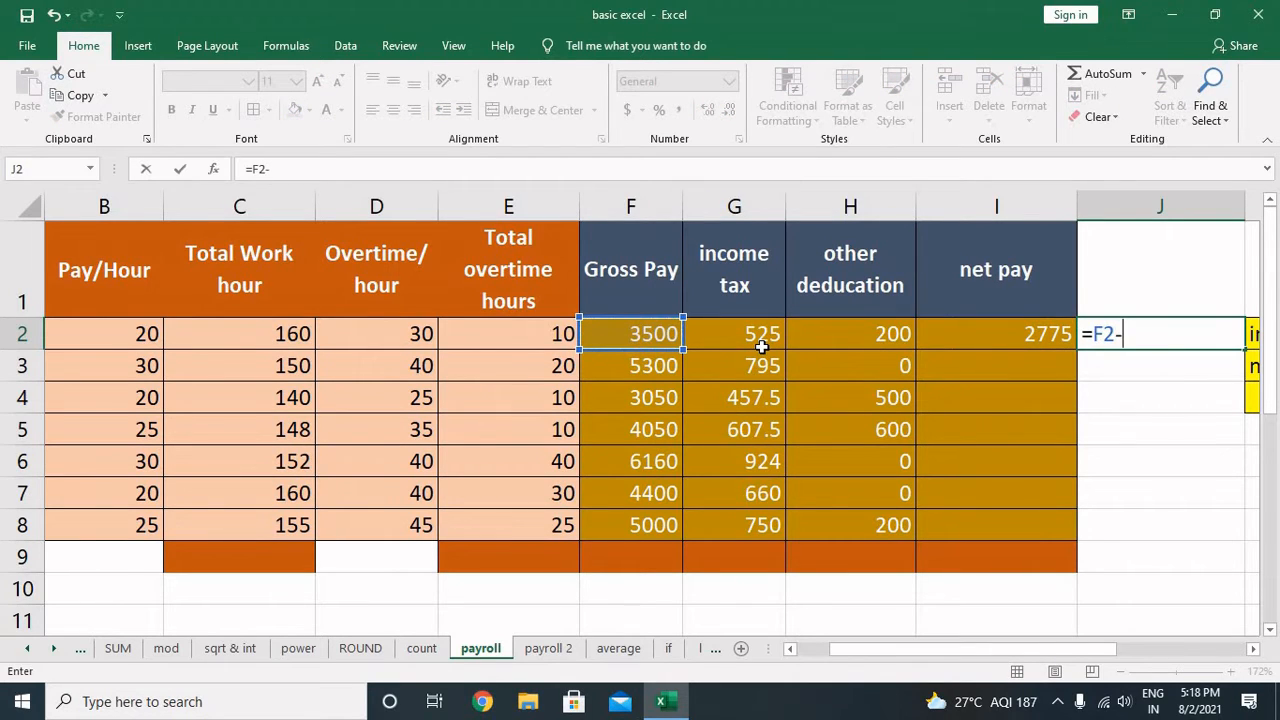
Complete the J2 comparison formula without parentheses as =F2-G2+H2.
{"action": "key", "text": "Left"}
{"action": "key", "text": "Left"}
{"action": "key", "text": "Left"}
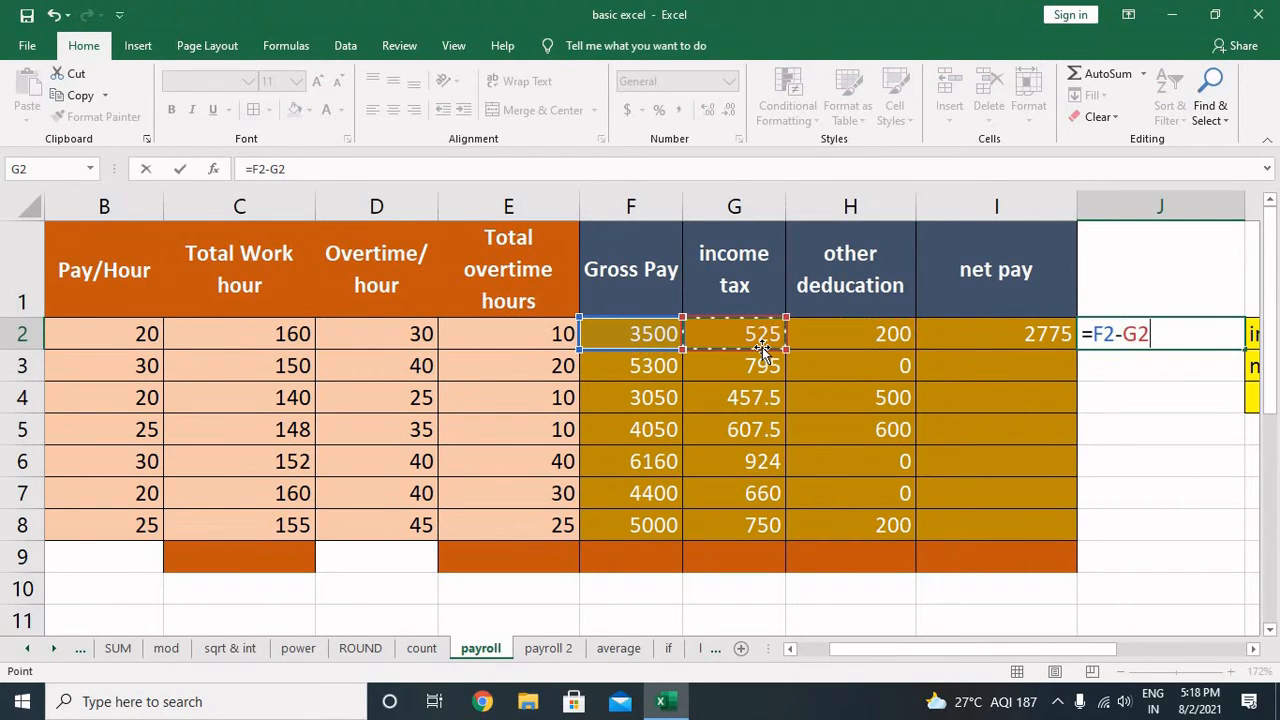
{"action": "type", "text": "+"}
{"action": "key", "text": "Left"}
{"action": "key", "text": "Left"}
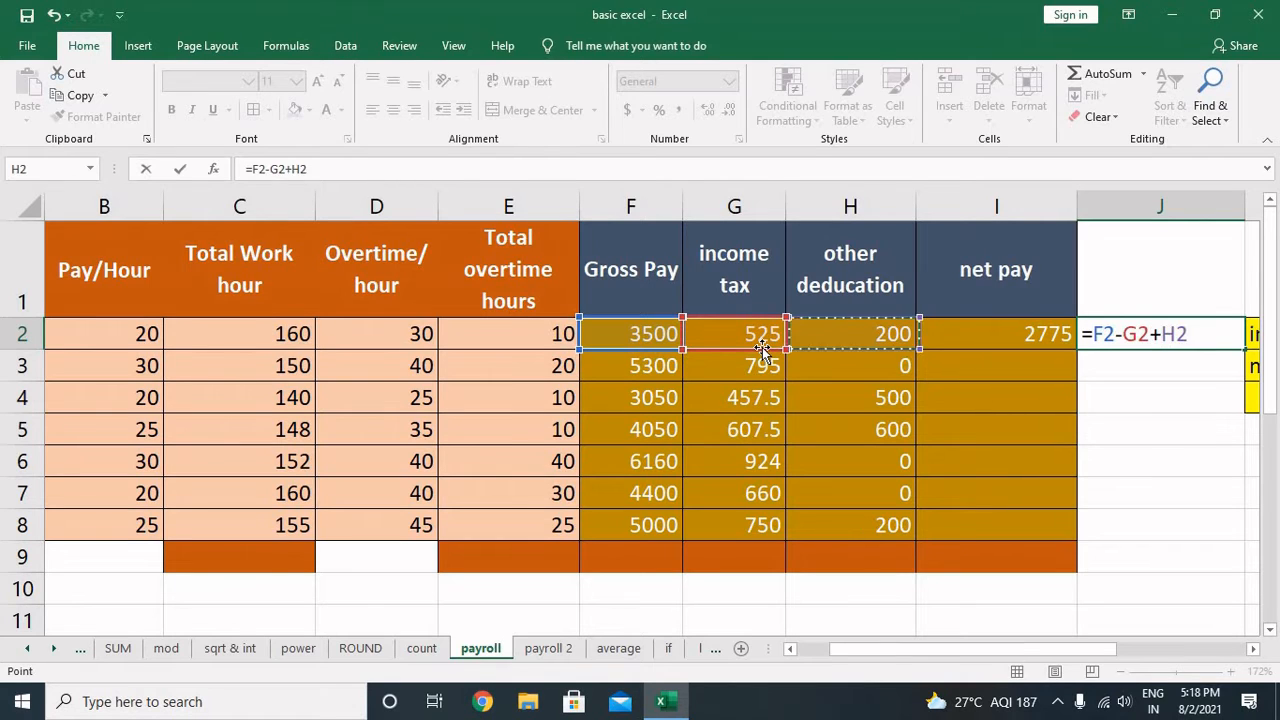
{"action": "key", "text": "Return"}
{"action": "key", "text": "Up"}
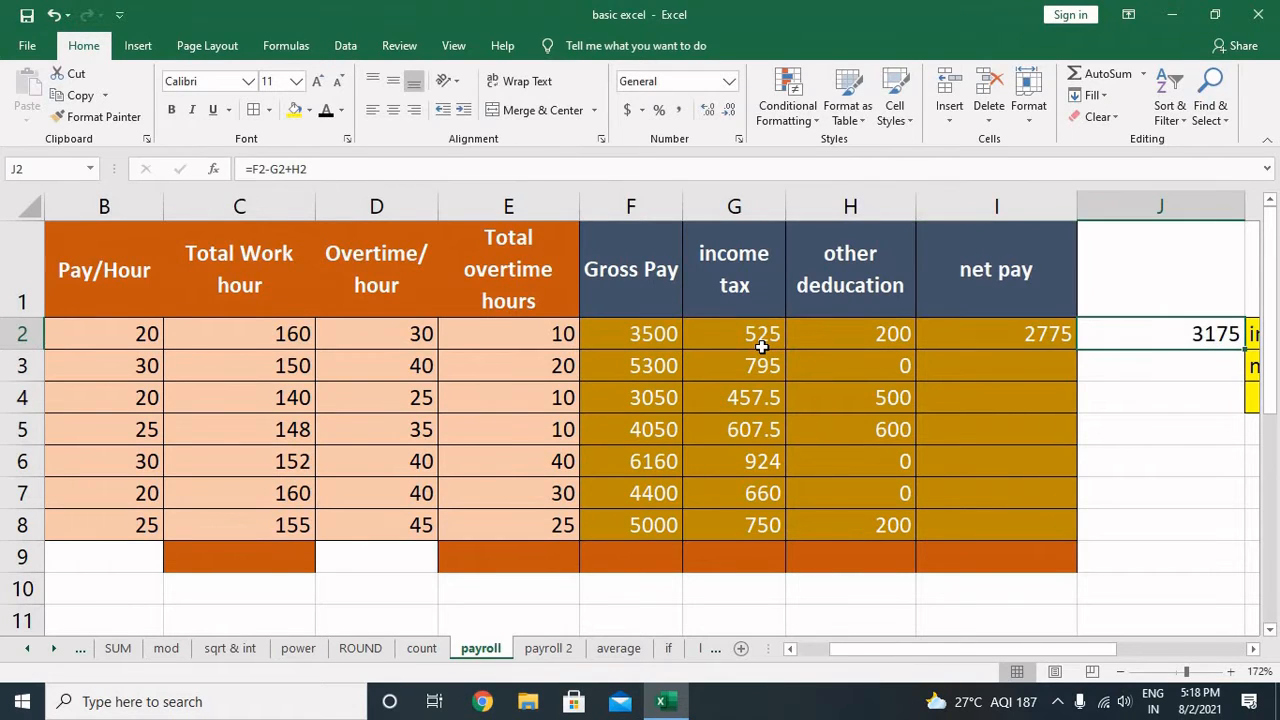
Clear the comparison formula from J2.
{"action": "key", "text": "Down"}
{"action": "key", "text": "Up"}
{"action": "key", "text": "Delete"}
Check the net pay formula in I2 and fill it down through I8.
{"action": "key", "text": "Left"}
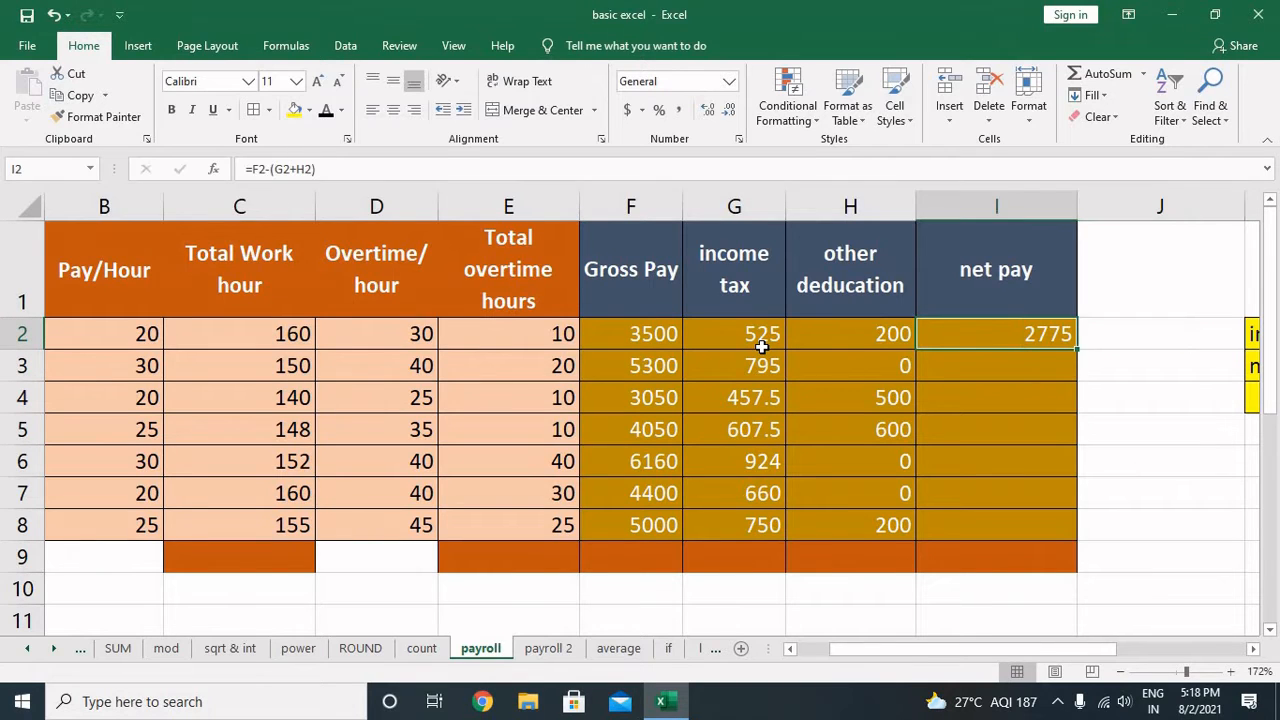
{"action": "key", "text": "F2"}
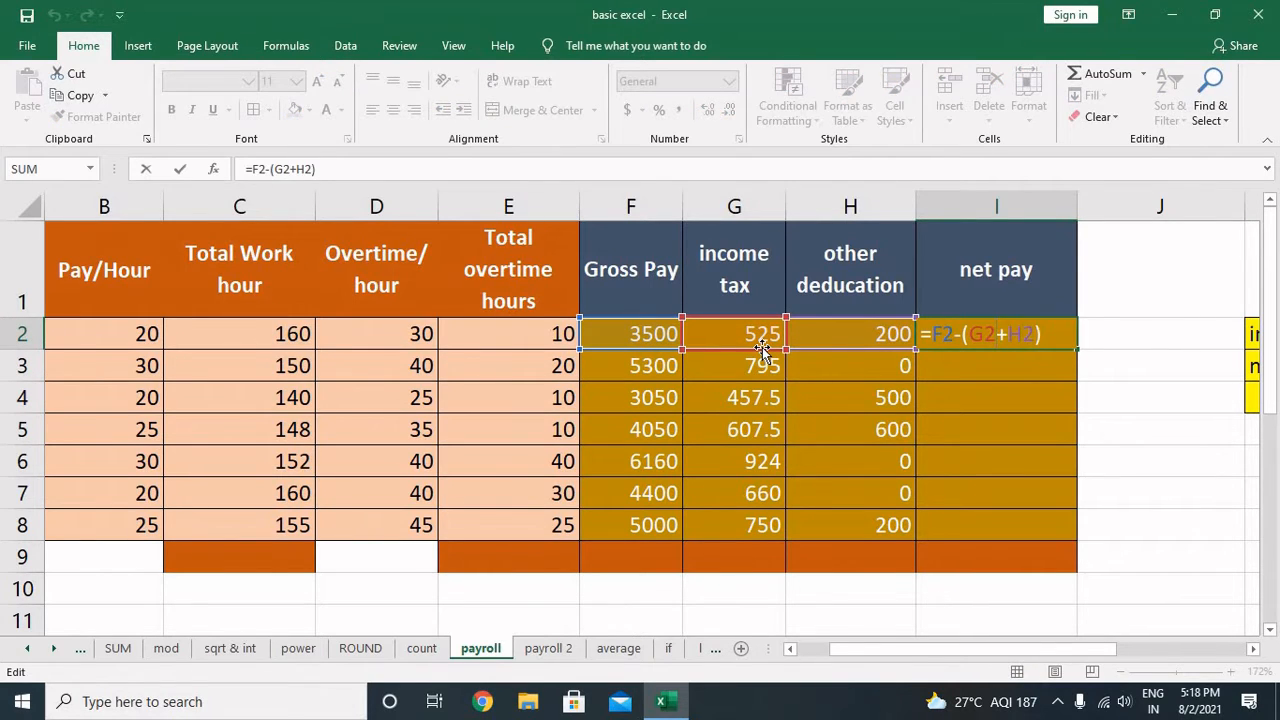
{"action": "key", "text": "Return"}
{"action": "key", "text": "Up"}
{"action": "key", "text": "shift+Down"}
{"action": "key", "text": "shift+Down"}
{"action": "key", "text": "shift+Down"}
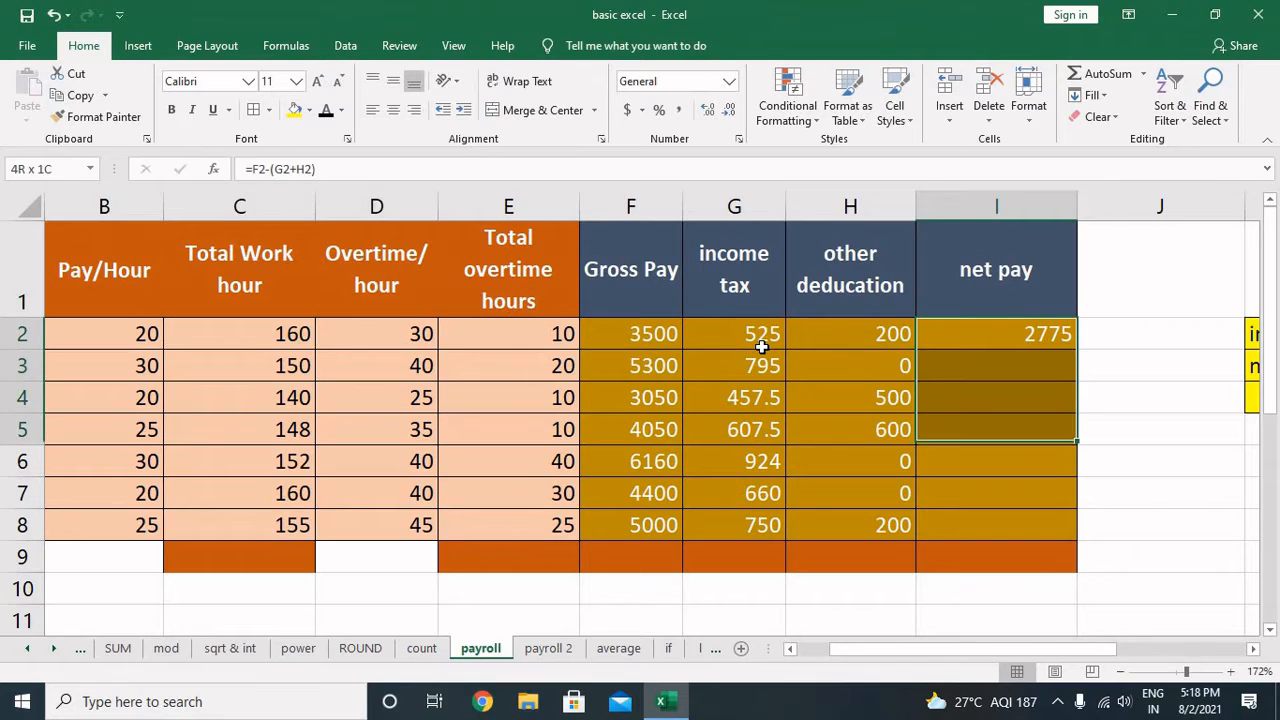
{"action": "key", "text": "shift+Down"}
{"action": "key", "text": "shift+Down"}
{"action": "key", "text": "shift+Down"}
{"action": "key", "text": "ctrl+d"}
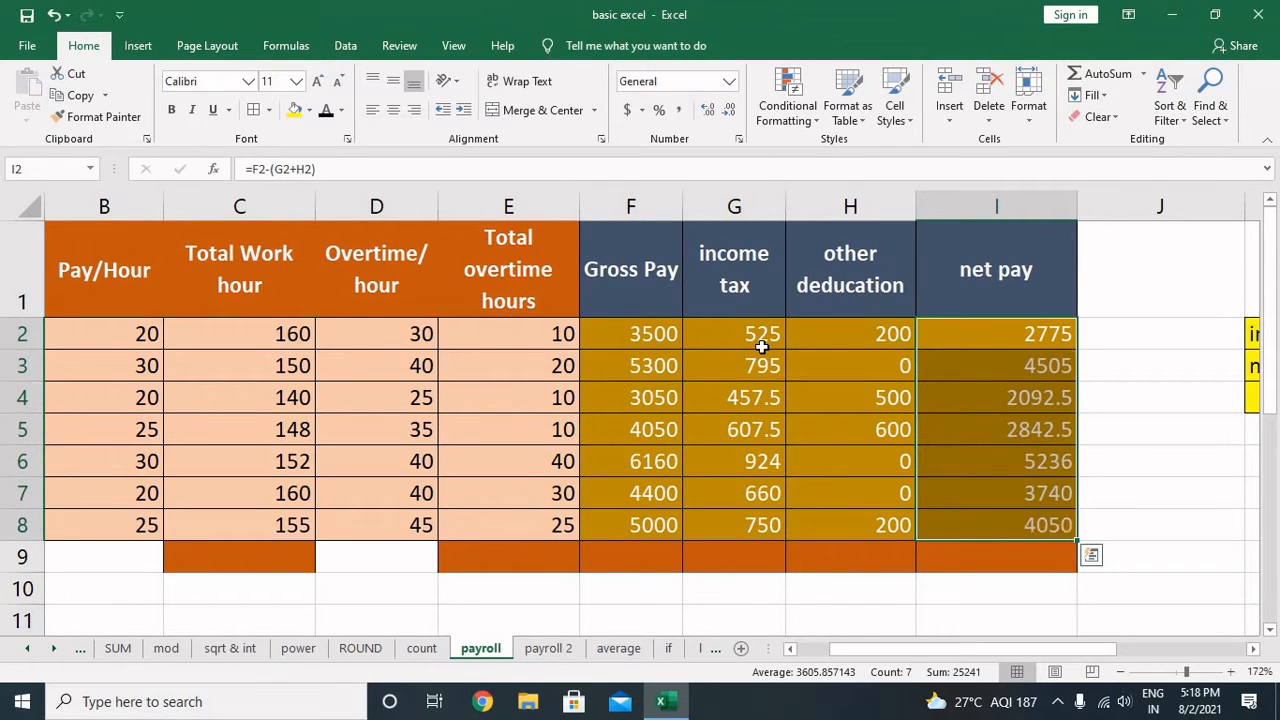
Review the gross pay, income tax and other deduction entries in row 2.
{"action": "key", "text": "Down"}
{"action": "key", "text": "Left"}
{"action": "key", "text": "Left"}
{"action": "key", "text": "Left"}
{"action": "key", "text": "Up"}
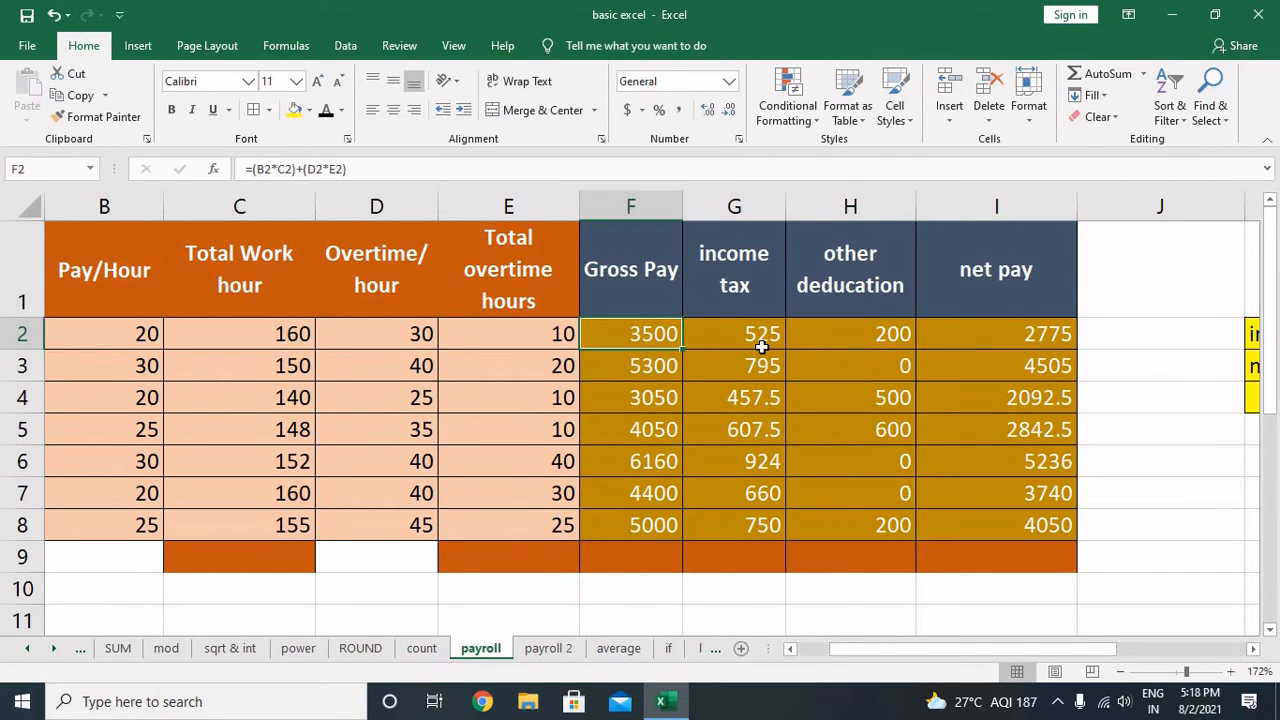
{"action": "key", "text": "Right"}
{"action": "key", "text": "Right"}
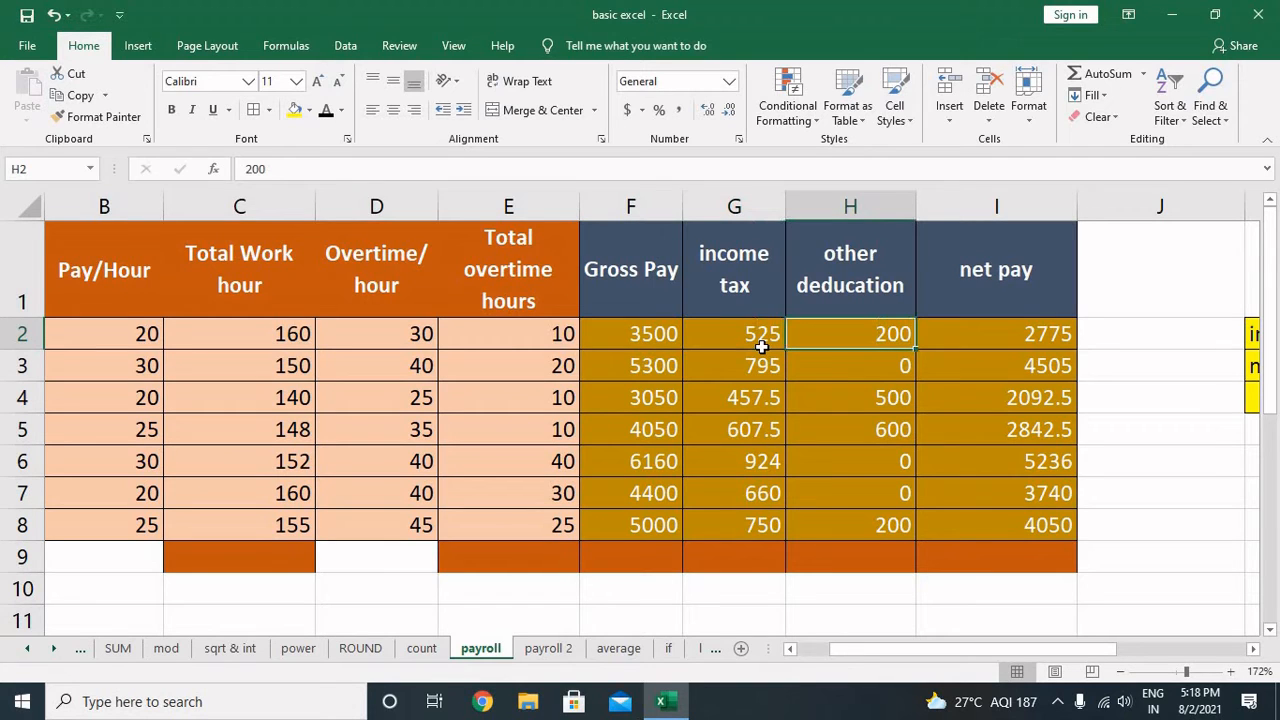
Insert a new column before net pay and title it "total deduction" in I1.
{"action": "key", "text": "Left"}
{"action": "key", "text": "Right"}
{"action": "left_click", "coordinate": [1022, 200]}
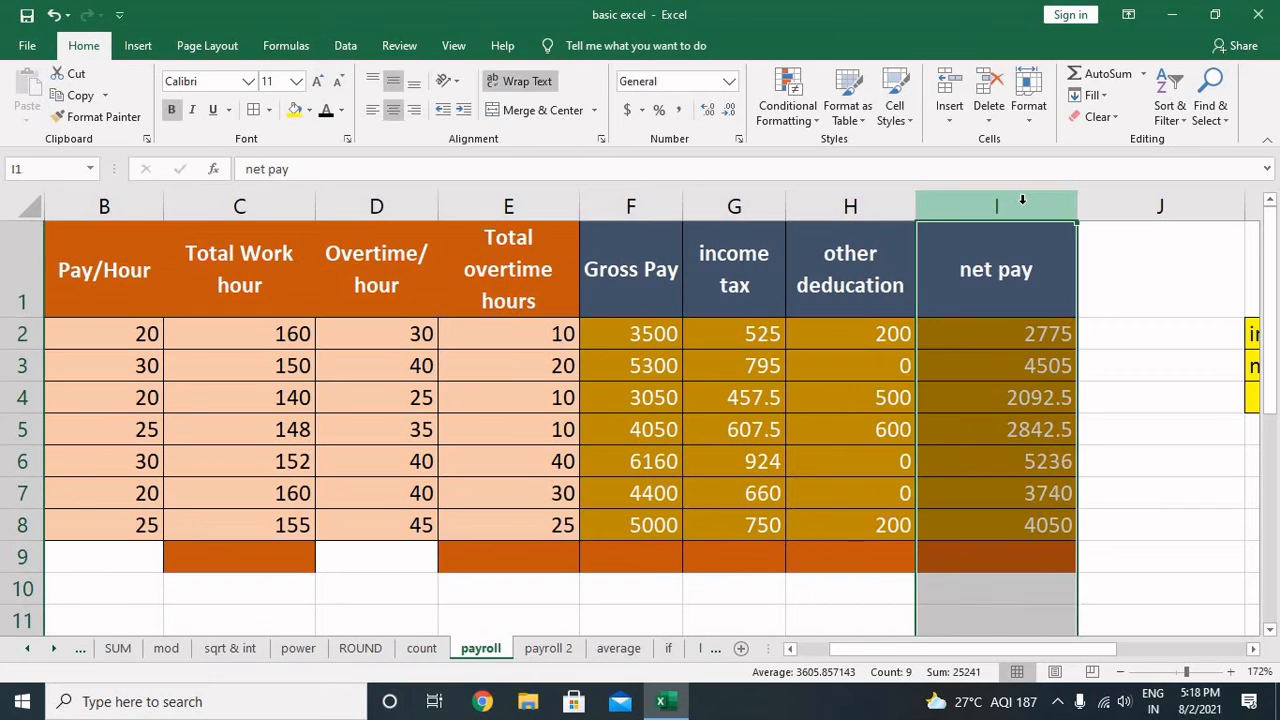
{"action": "key", "text": "ctrl+shift+plus"}
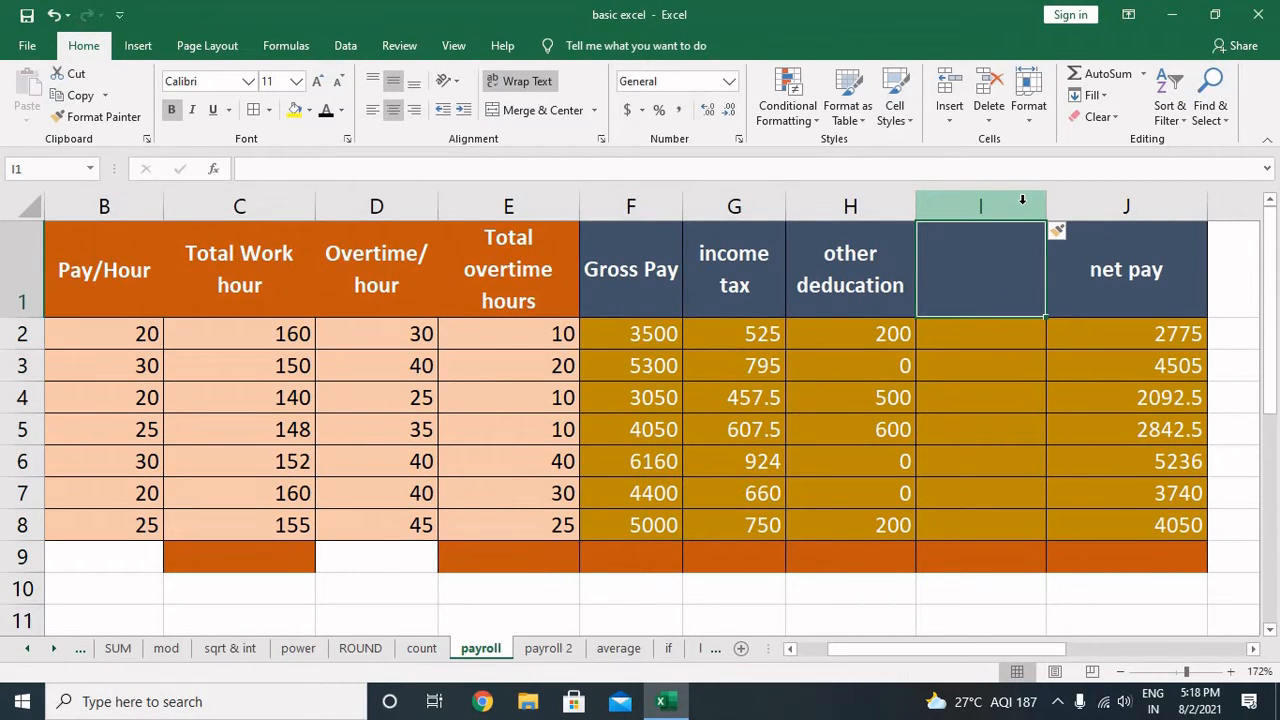
{"action": "type", "text": "tot"}
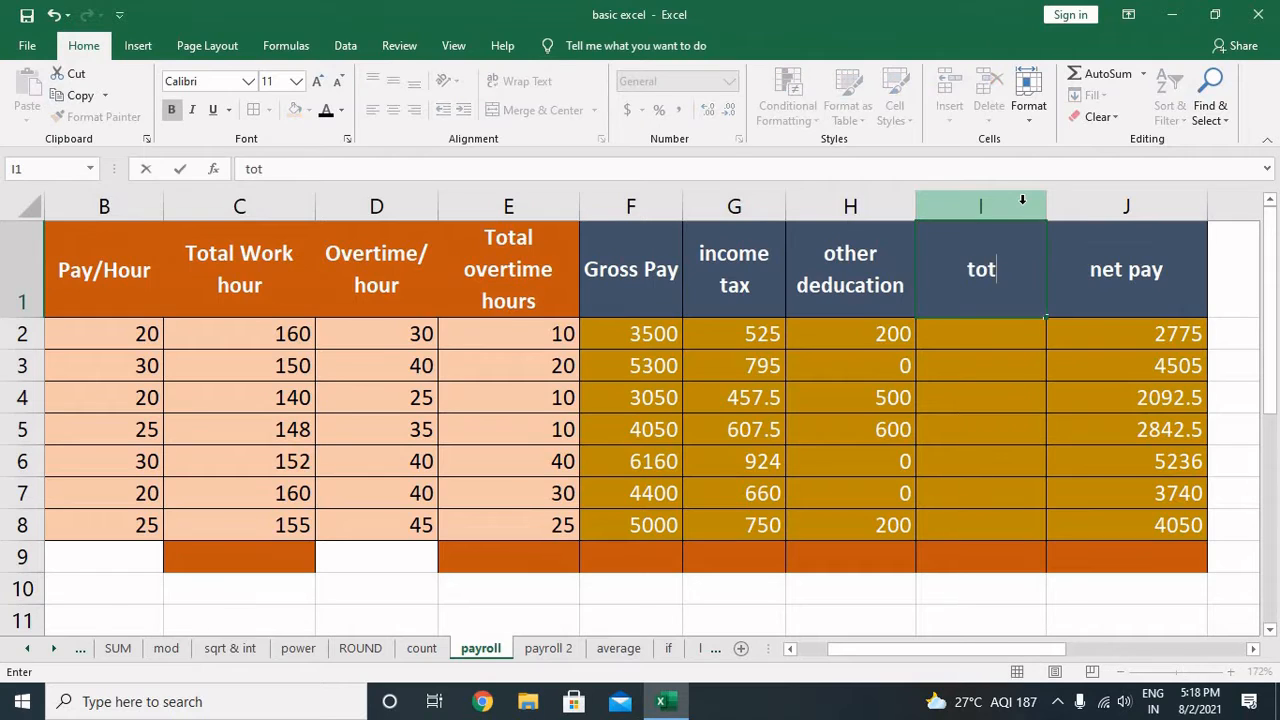
{"action": "type", "text": "al dec"}
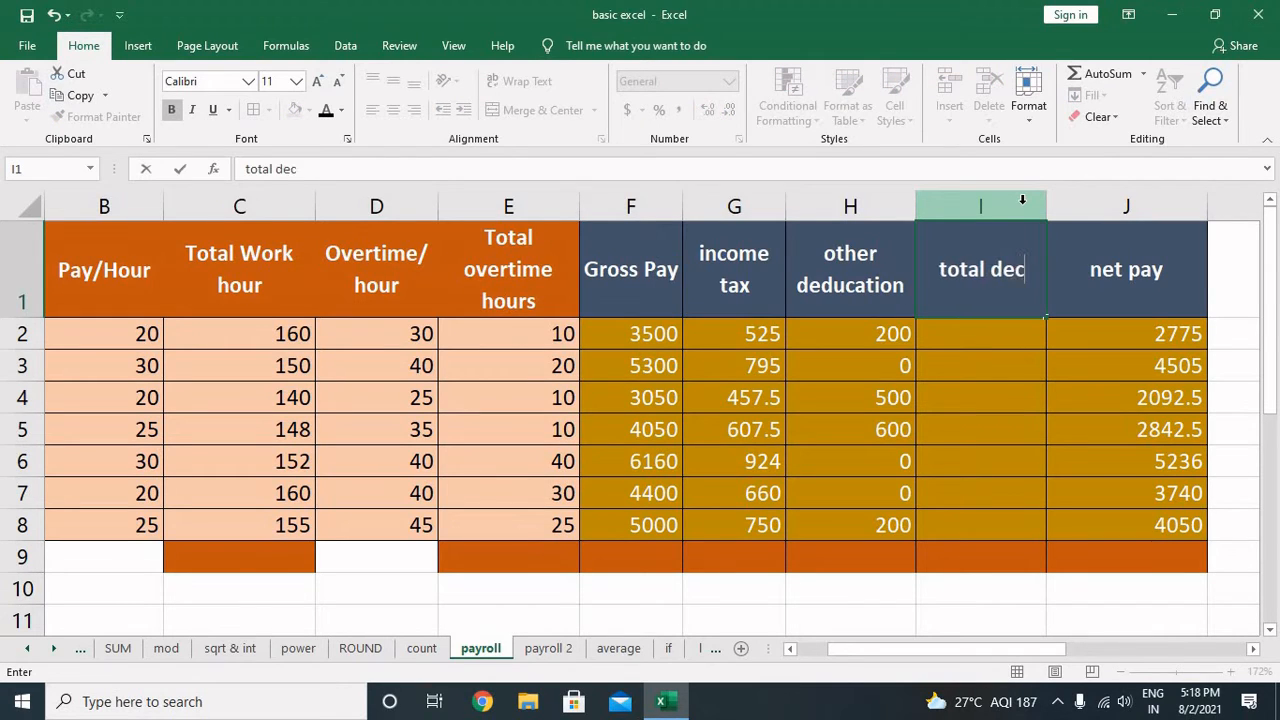
{"action": "key", "text": "BackSpace"}
{"action": "type", "text": "duction"}
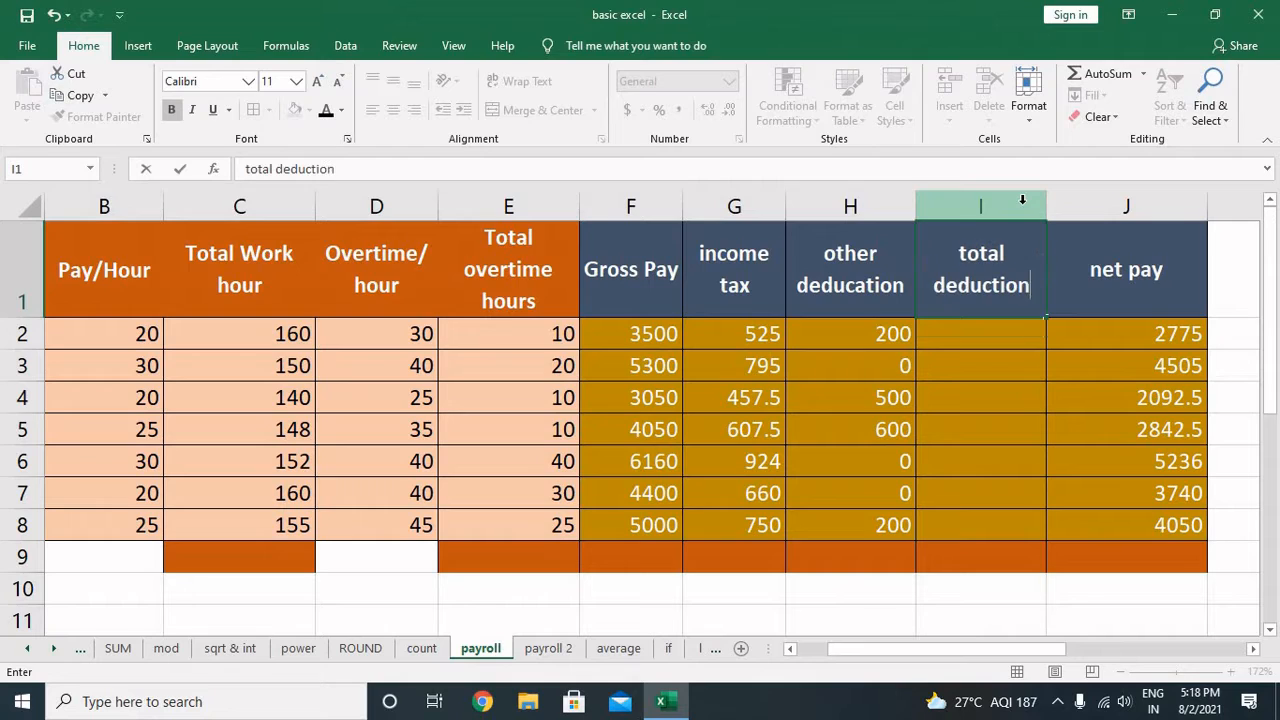
{"action": "key", "text": "Return"}
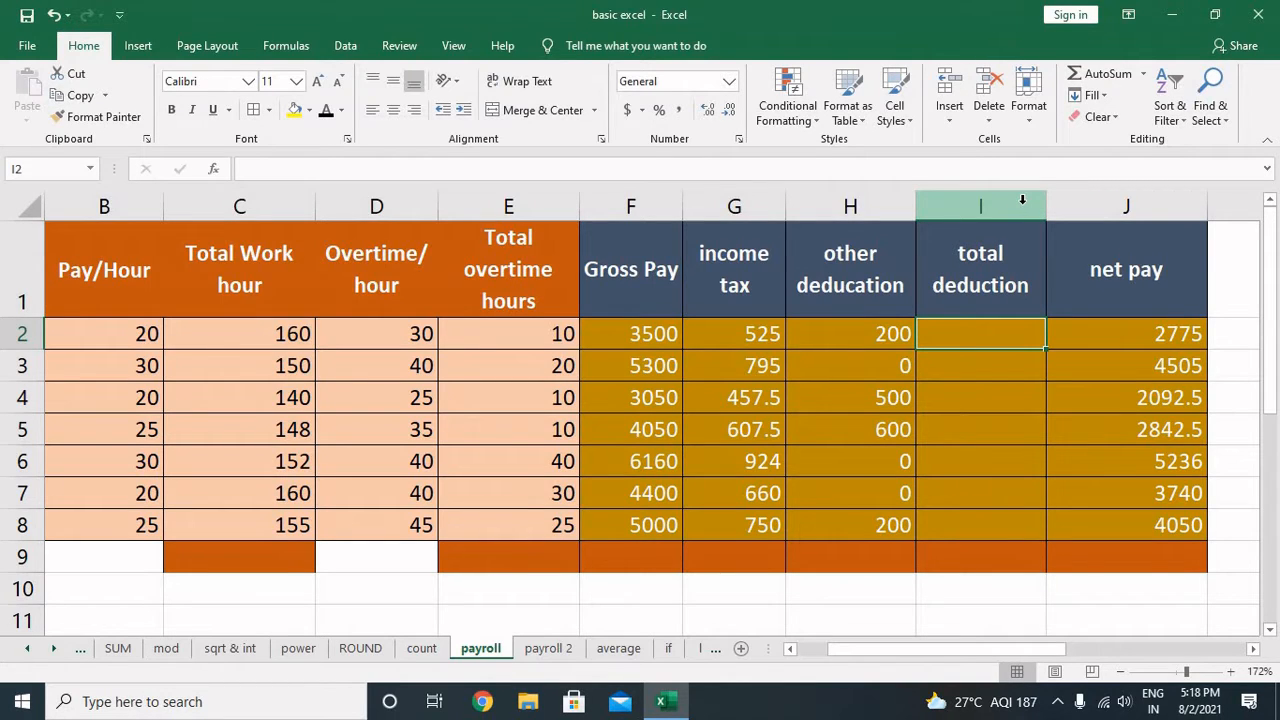
Enter the total deduction formula =G2+H2 in I2, adding income tax and other deduction.
{"action": "type", "text": "="}
{"action": "key", "text": "Left"}
{"action": "key", "text": "Left"}
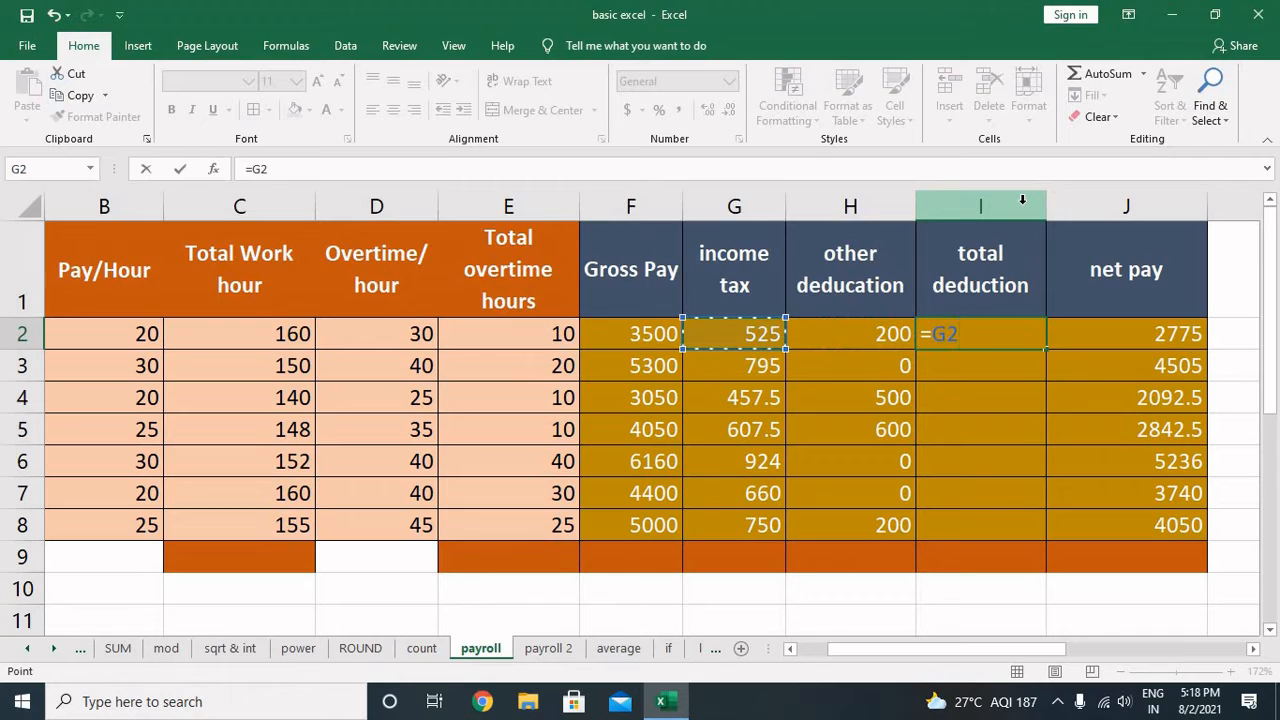
{"action": "type", "text": "_"}
{"action": "key", "text": "BackSpace"}
{"action": "type", "text": "+"}
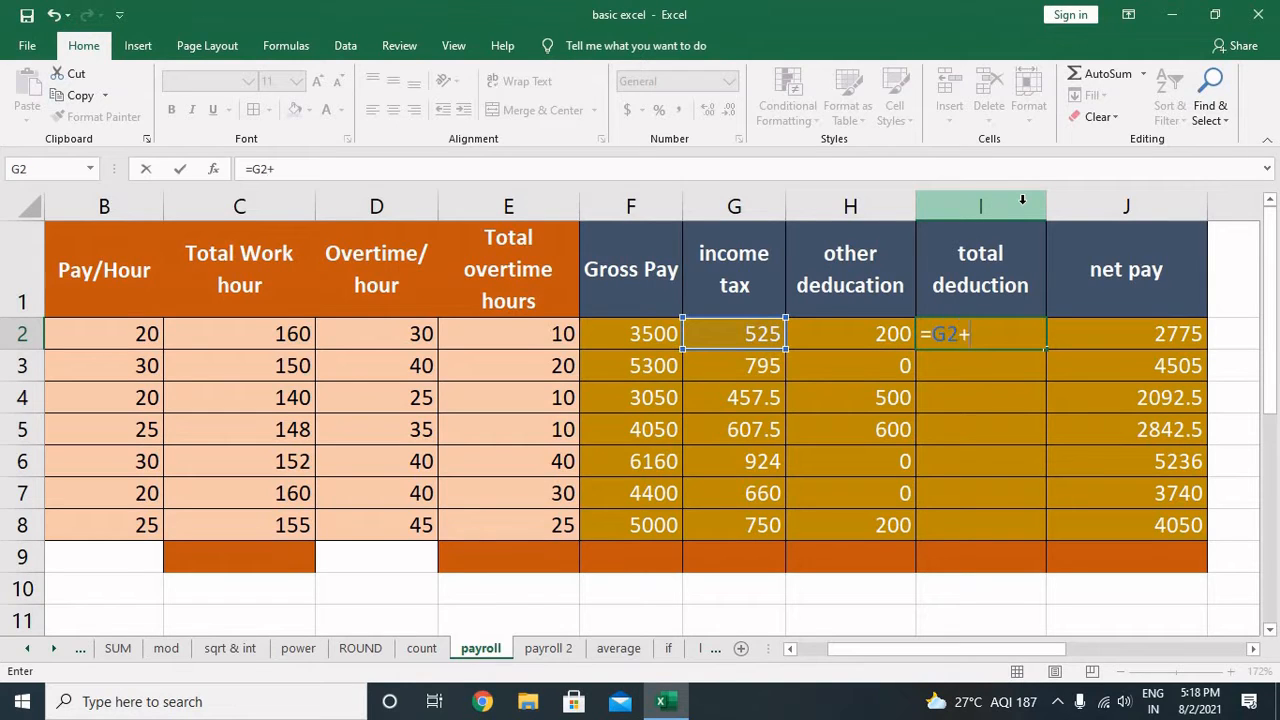
{"action": "key", "text": "Left"}
{"action": "key", "text": "Return"}
Fill the total deduction formula from I2 down through I8.
{"action": "key", "text": "Up"}
{"action": "key", "text": "shift+Down"}
{"action": "key", "text": "shift+Down"}
{"action": "key", "text": "shift+Down"}
{"action": "key", "text": "shift+Down"}
{"action": "key", "text": "shift+Down"}
{"action": "key", "text": "shift+Down"}
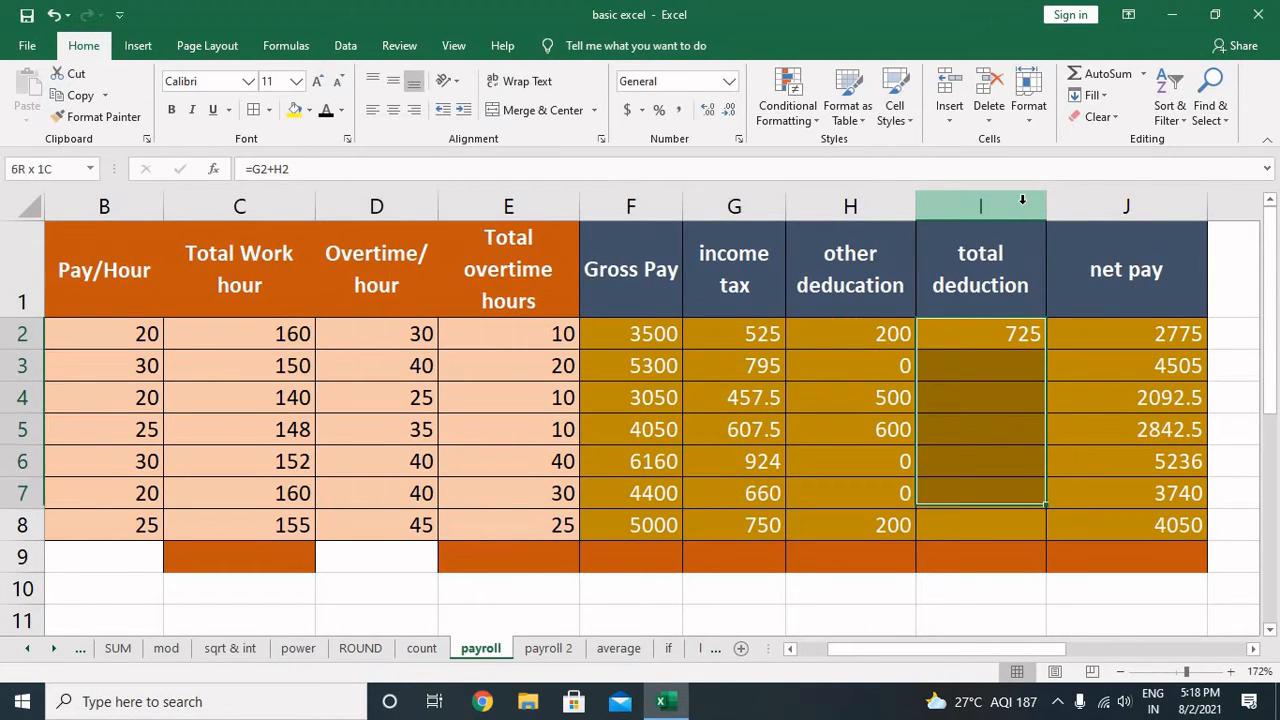
{"action": "key", "text": "ctrl+d"}
Replace the net pay formula in J2 with =F2-I2, subtracting total deduction from gross pay.
{"action": "key", "text": "Right"}
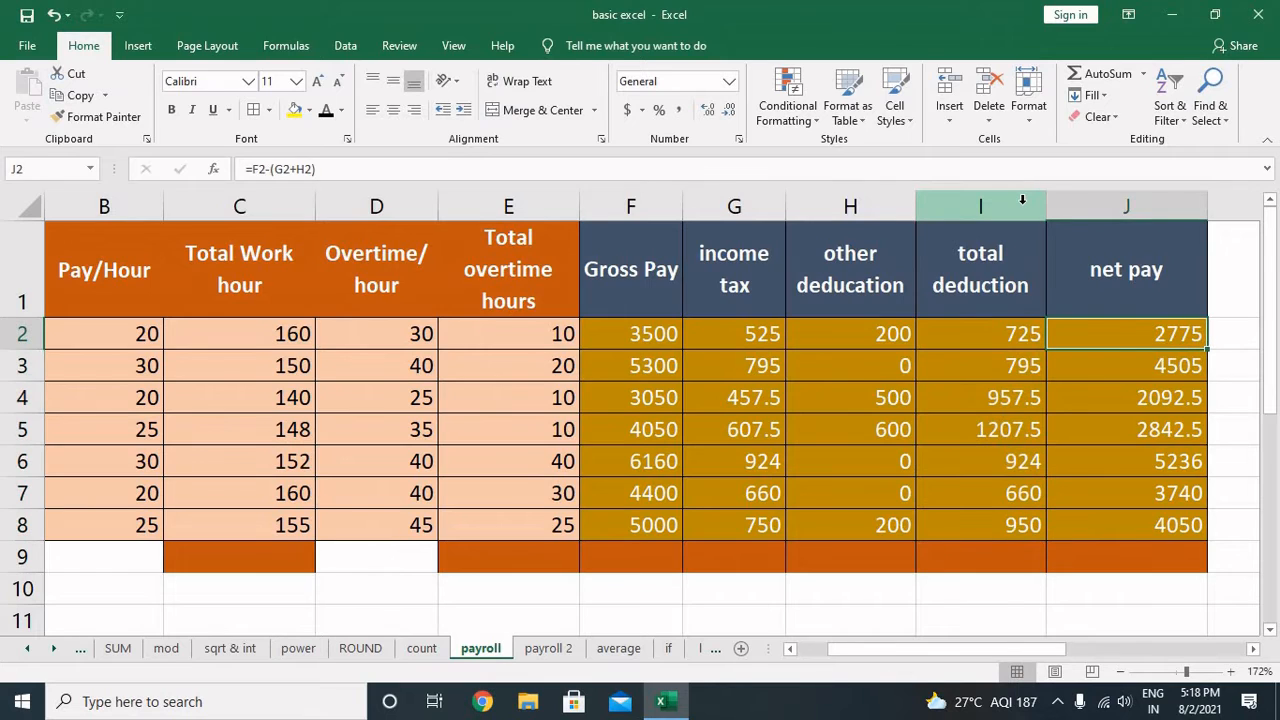
{"action": "type", "text": "="}
{"action": "key", "text": "Left"}
{"action": "key", "text": "Left"}
{"action": "key", "text": "Left"}
{"action": "key", "text": "Left"}
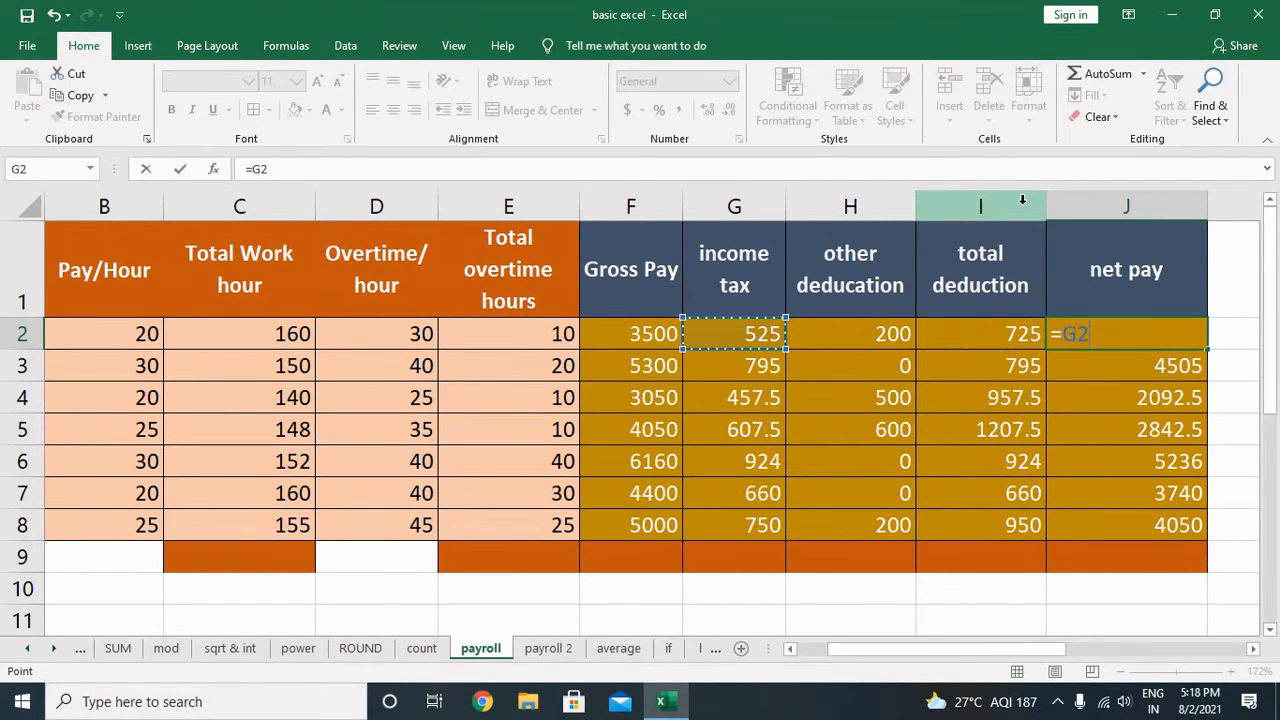
{"action": "type", "text": "-"}
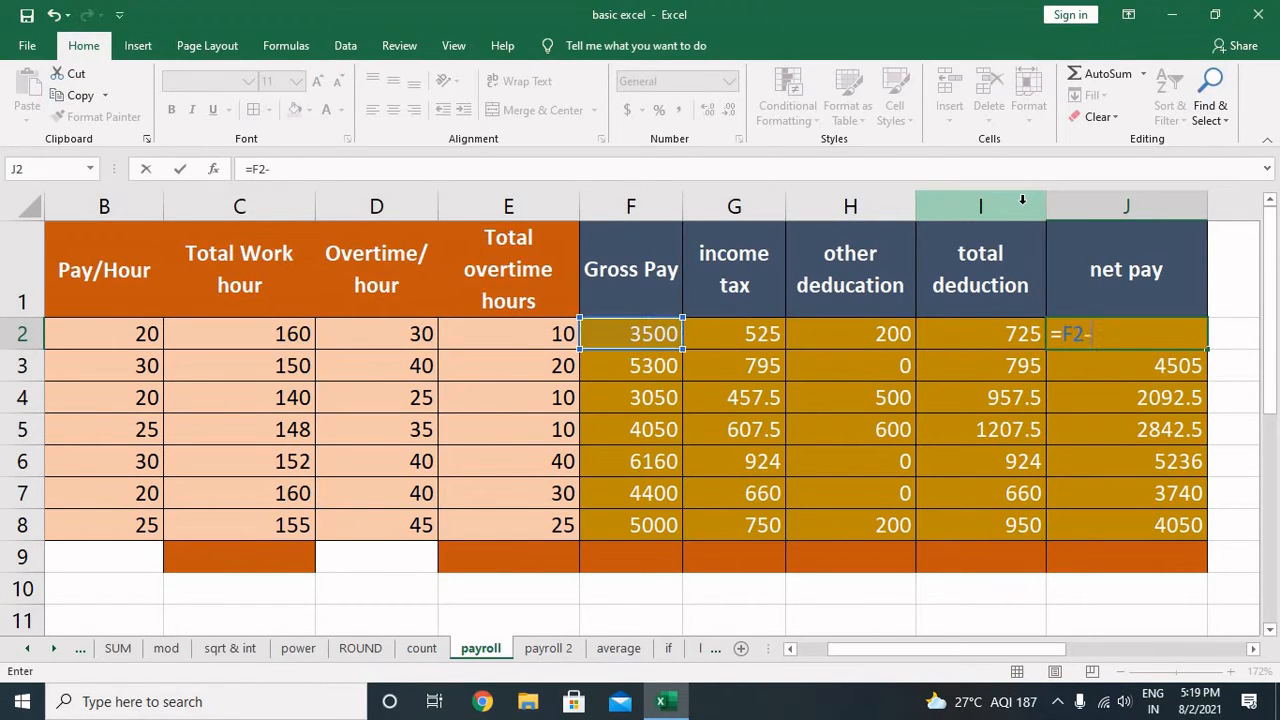
{"action": "key", "text": "Left"}
{"action": "key", "text": "Return"}
Fill the new net pay formula from J2 down through J8.
{"action": "key", "text": "Up"}
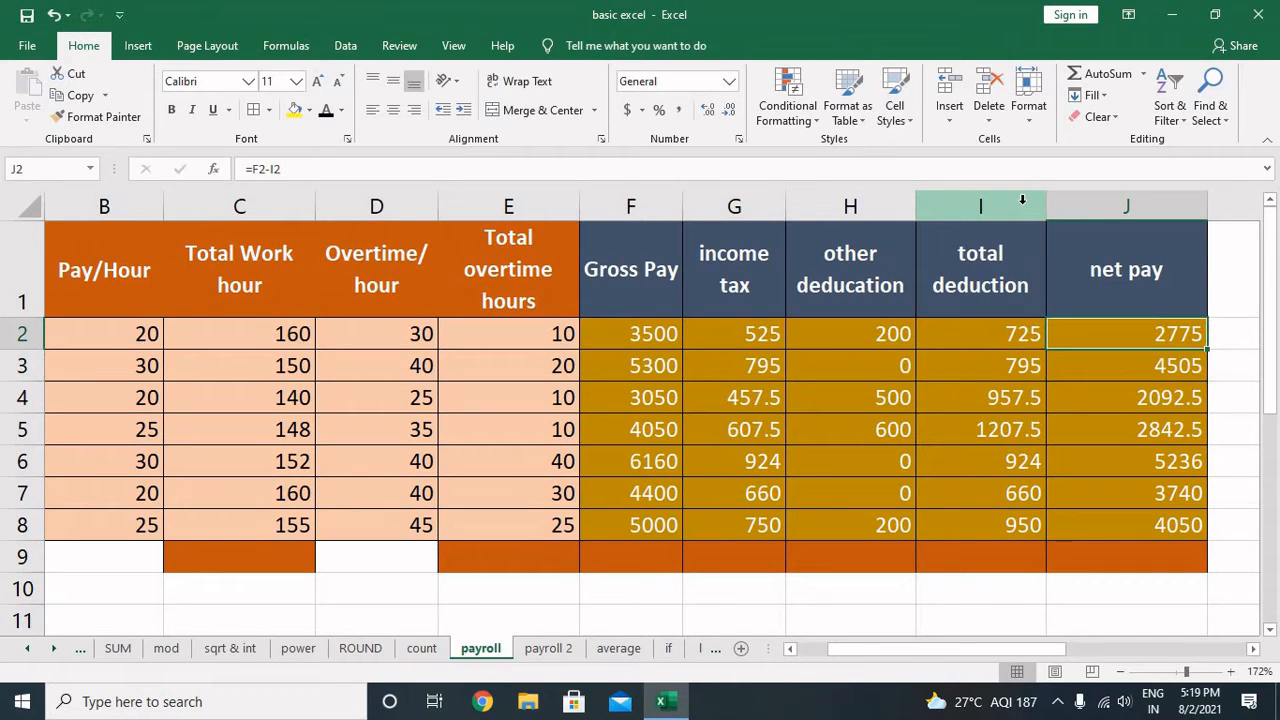
{"action": "key", "text": "shift+Down"}
{"action": "key", "text": "shift+Down"}
{"action": "key", "text": "shift+Down"}
{"action": "key", "text": "shift+Down"}
{"action": "key", "text": "shift+Down"}
{"action": "key", "text": "shift+Down"}
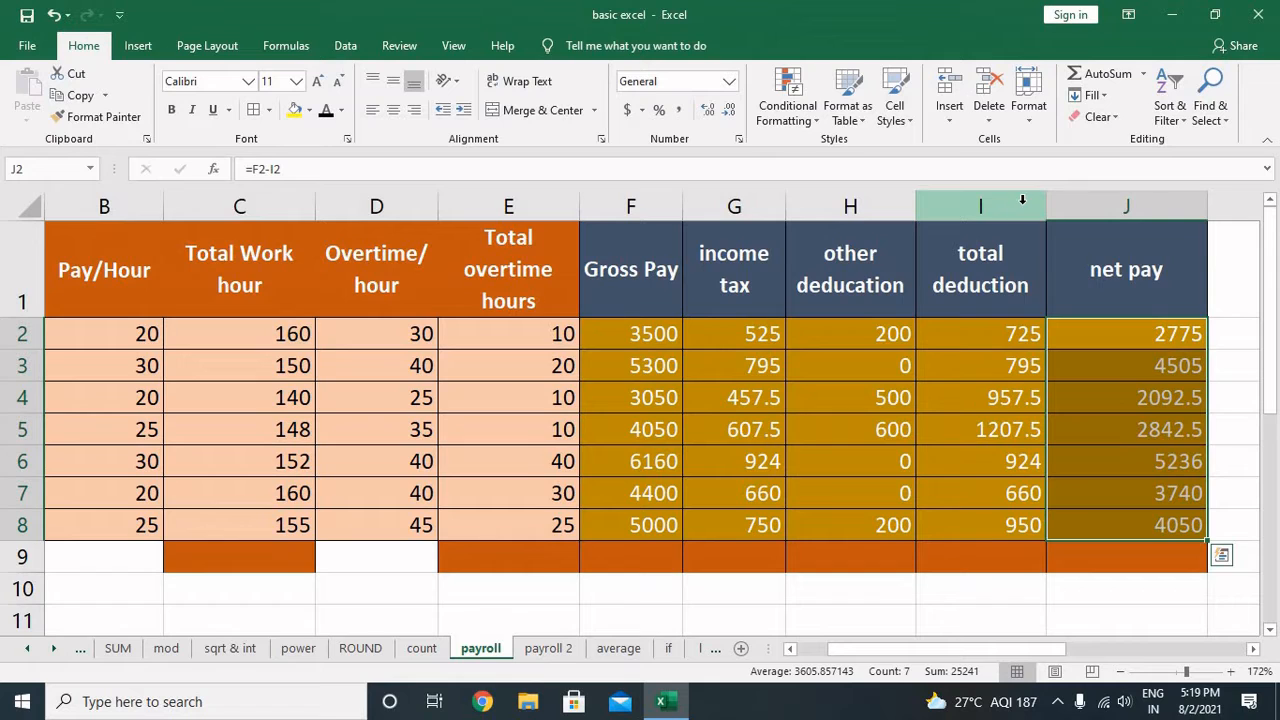
Check the cell references of the net pay formulas in J3 through J8 and return to J2.
{"action": "key", "text": "Down"}
{"action": "key", "text": "F2"}
{"action": "key", "text": "Return"}
{"action": "key", "text": "Return"}
{"action": "key", "text": "F2"}
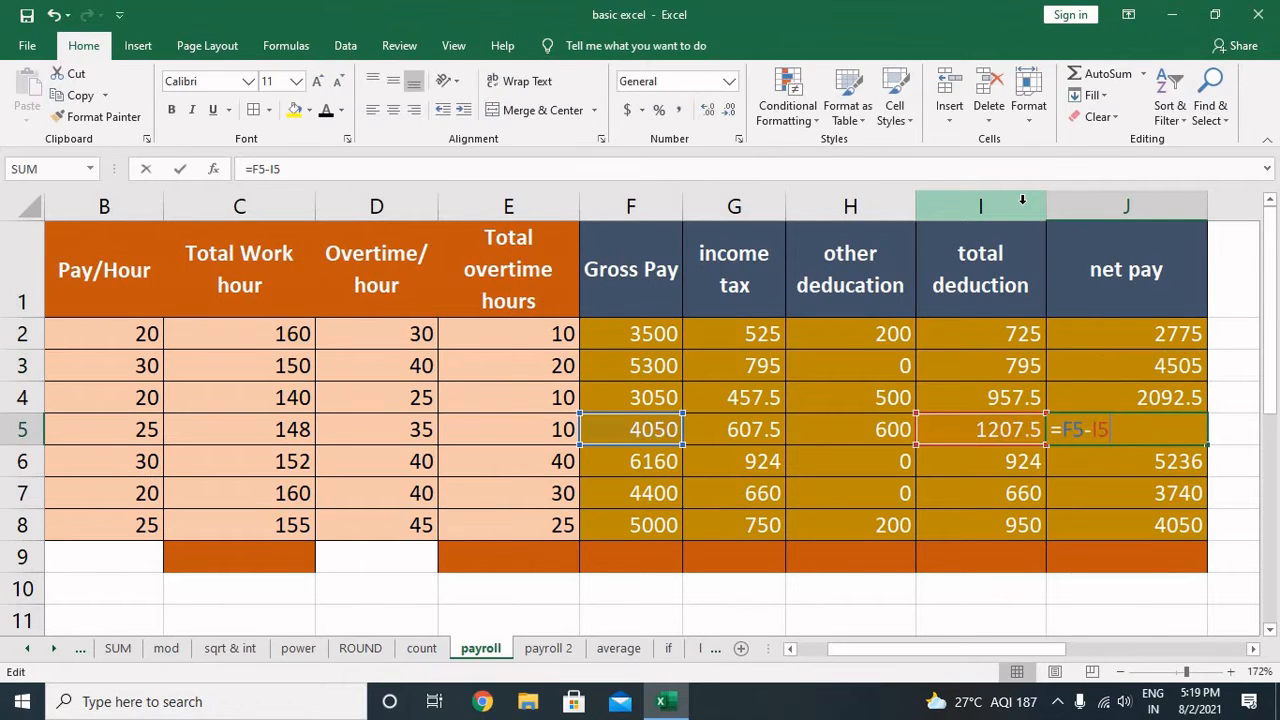
{"action": "key", "text": "Return"}
{"action": "key", "text": "F2"}
{"action": "key", "text": "Return"}
{"action": "key", "text": "F2"}
{"action": "key", "text": "Return"}
{"action": "key", "text": "F2"}
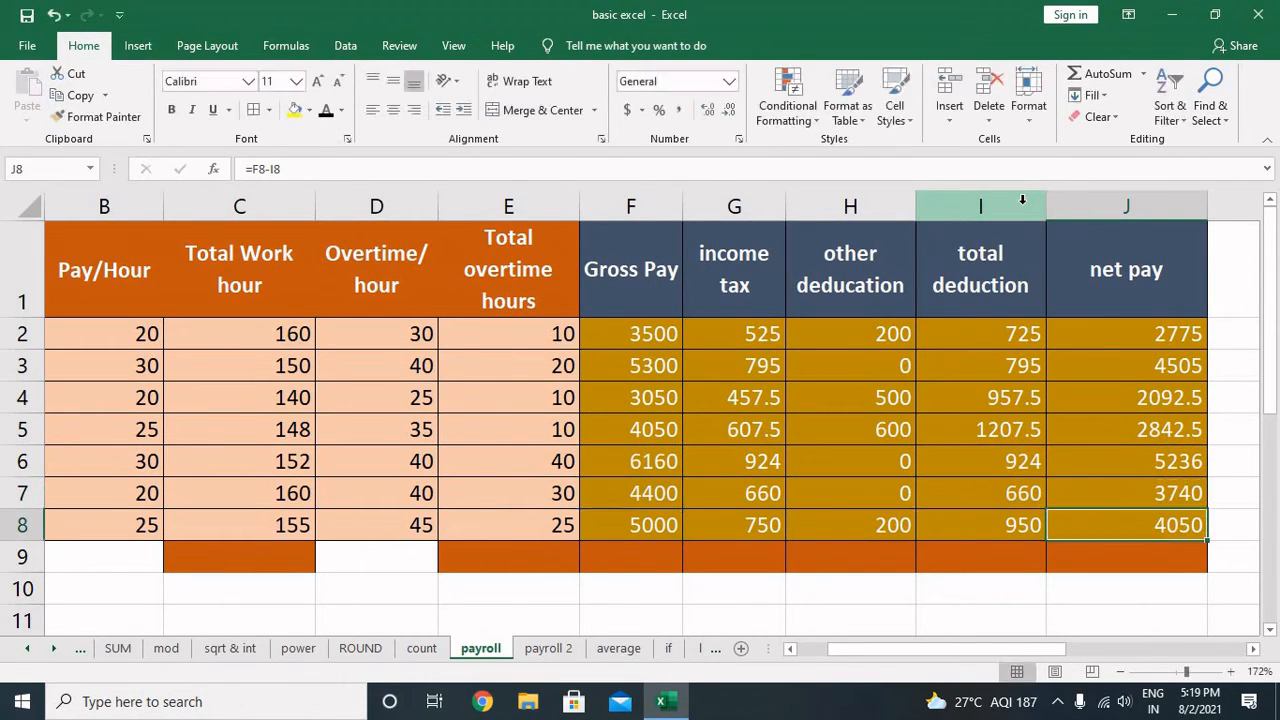
{"action": "key", "text": "Return"}
{"action": "key", "text": "Up"}
{"action": "key", "text": "Up"}
{"action": "key", "text": "Up"}
{"action": "key", "text": "Up"}
{"action": "key", "text": "Up"}
{"action": "key", "text": "Up"}
{"action": "key", "text": "Up"}
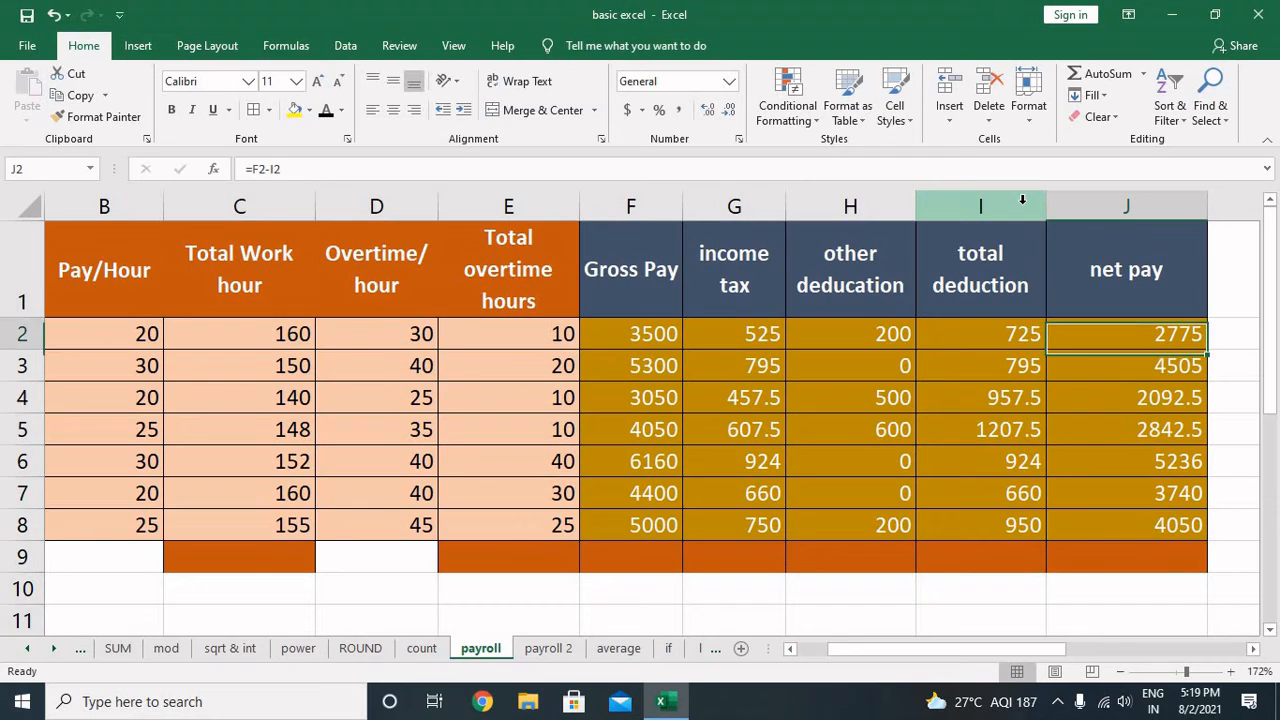
Delete the total deduction column and inspect the net pay formula in I2.
{"action": "left_click", "coordinate": [970, 182]}
{"action": "left_click", "coordinate": [990, 116]}
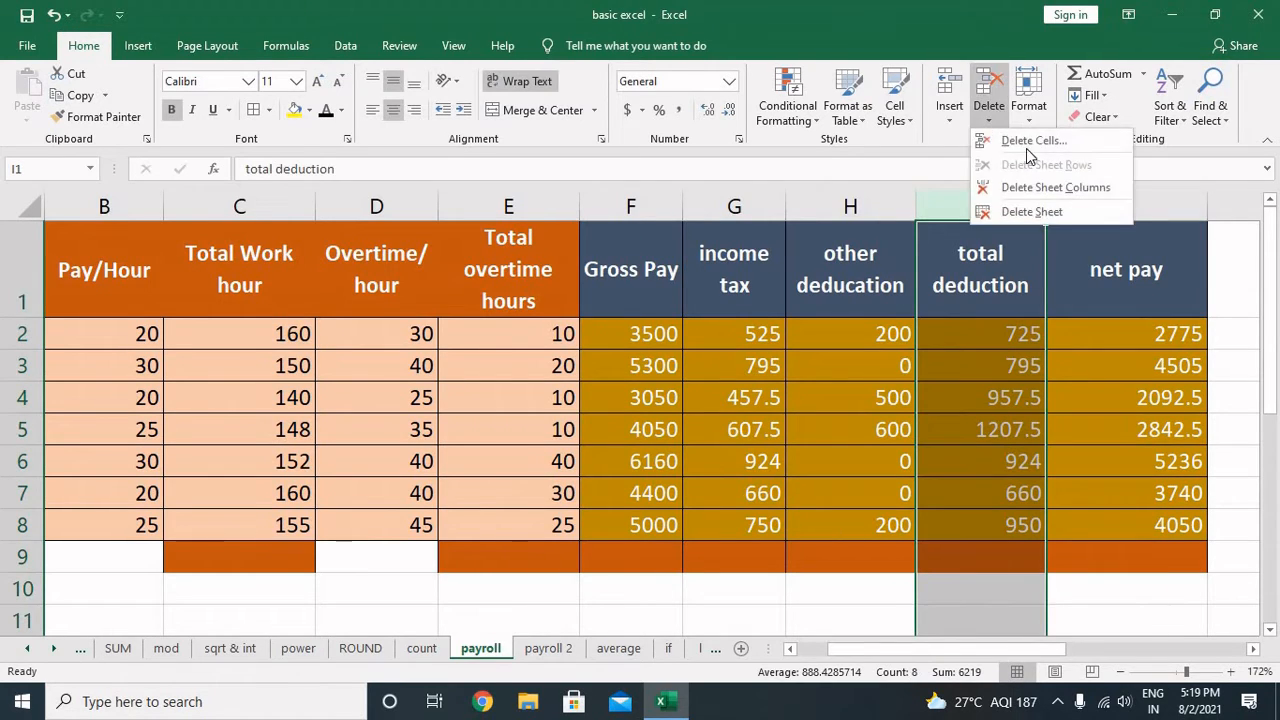
{"action": "left_click", "coordinate": [1037, 188]}
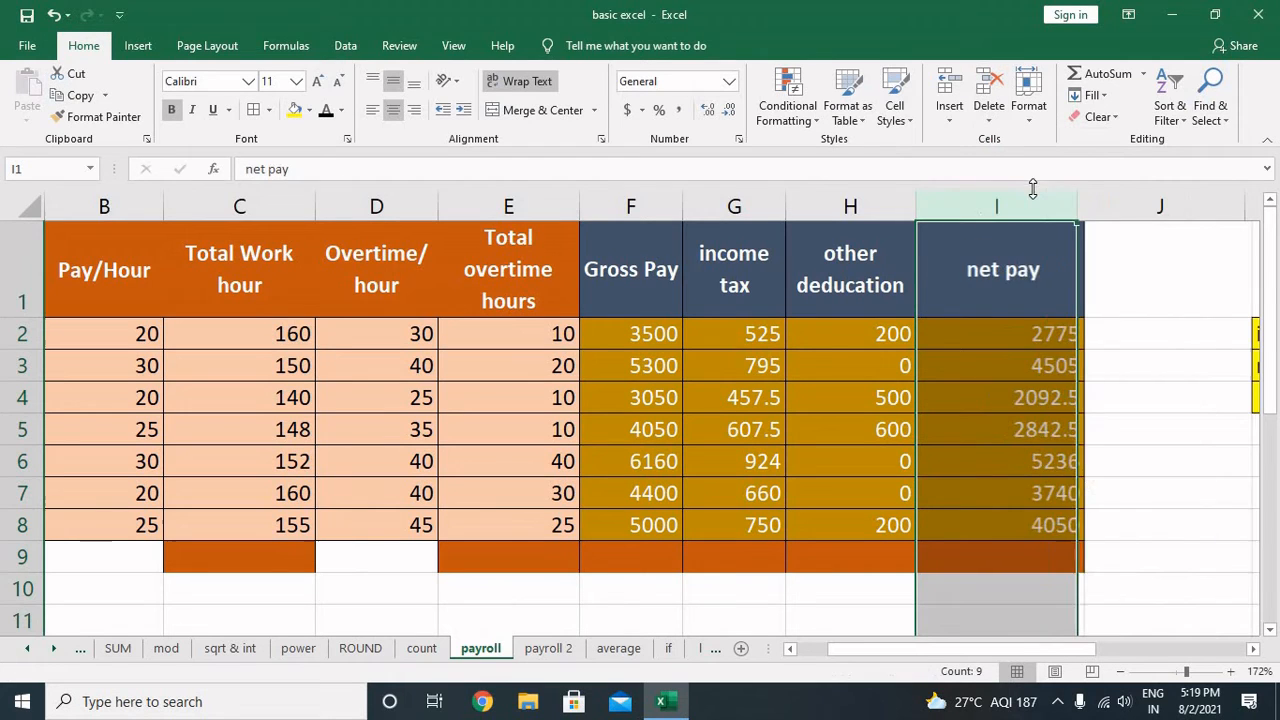
{"action": "left_click", "coordinate": [1033, 336]}
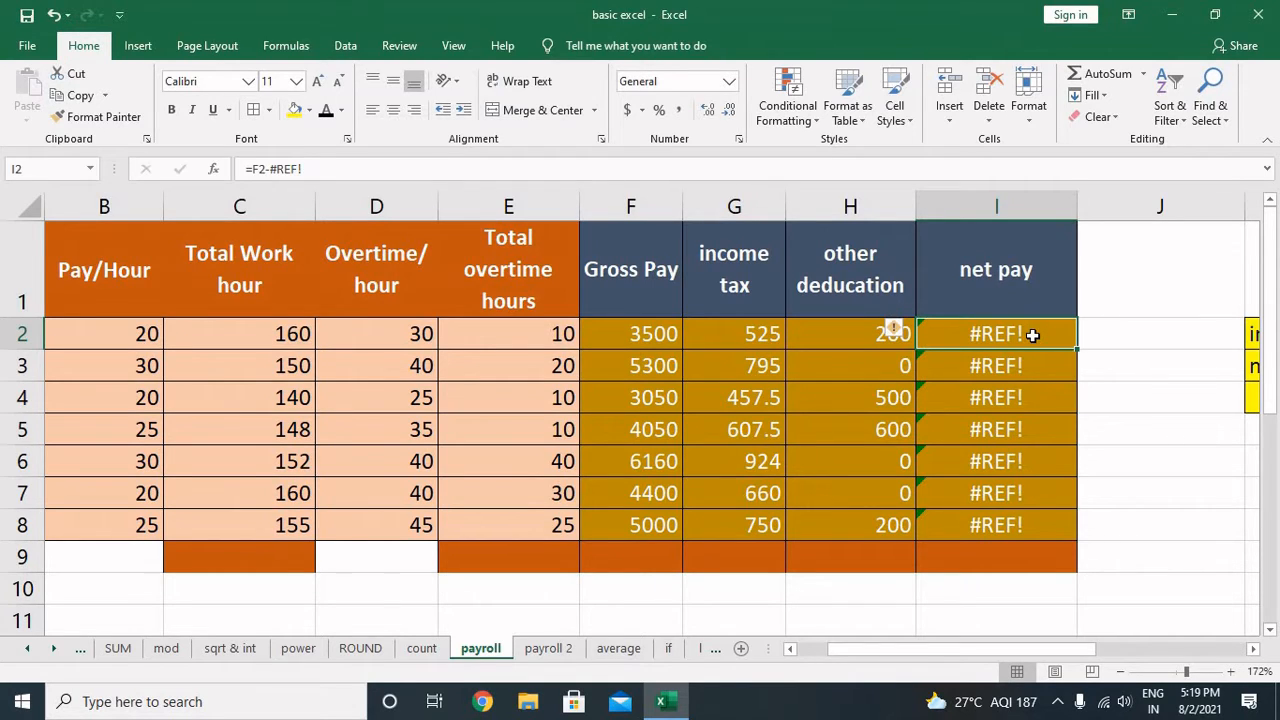
Enter the sample numbers 54, 65, 5 and 4 in cells C17 to C20 below the table.
{"action": "scroll", "coordinate": [1033, 336], "scroll_direction": "down", "scroll_amount": 4}
{"action": "scroll", "coordinate": [1040, 330], "scroll_direction": "up", "scroll_amount": 1}
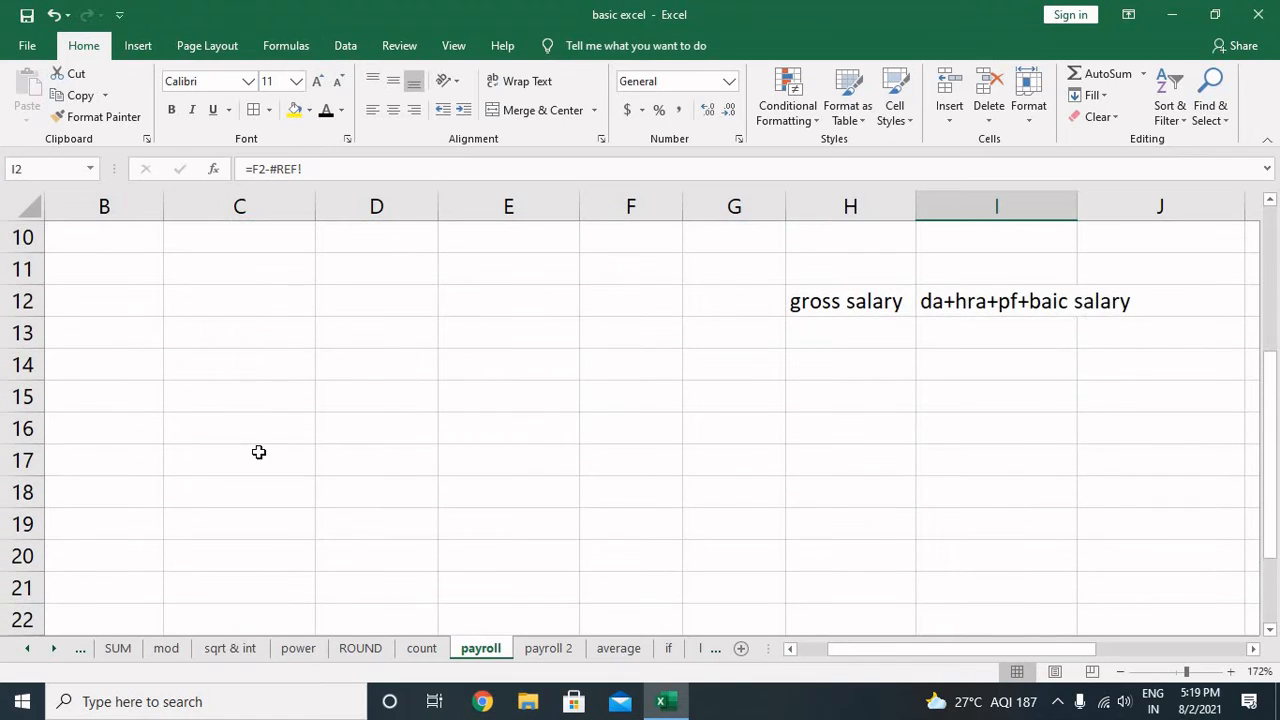
{"action": "left_click", "coordinate": [267, 452]}
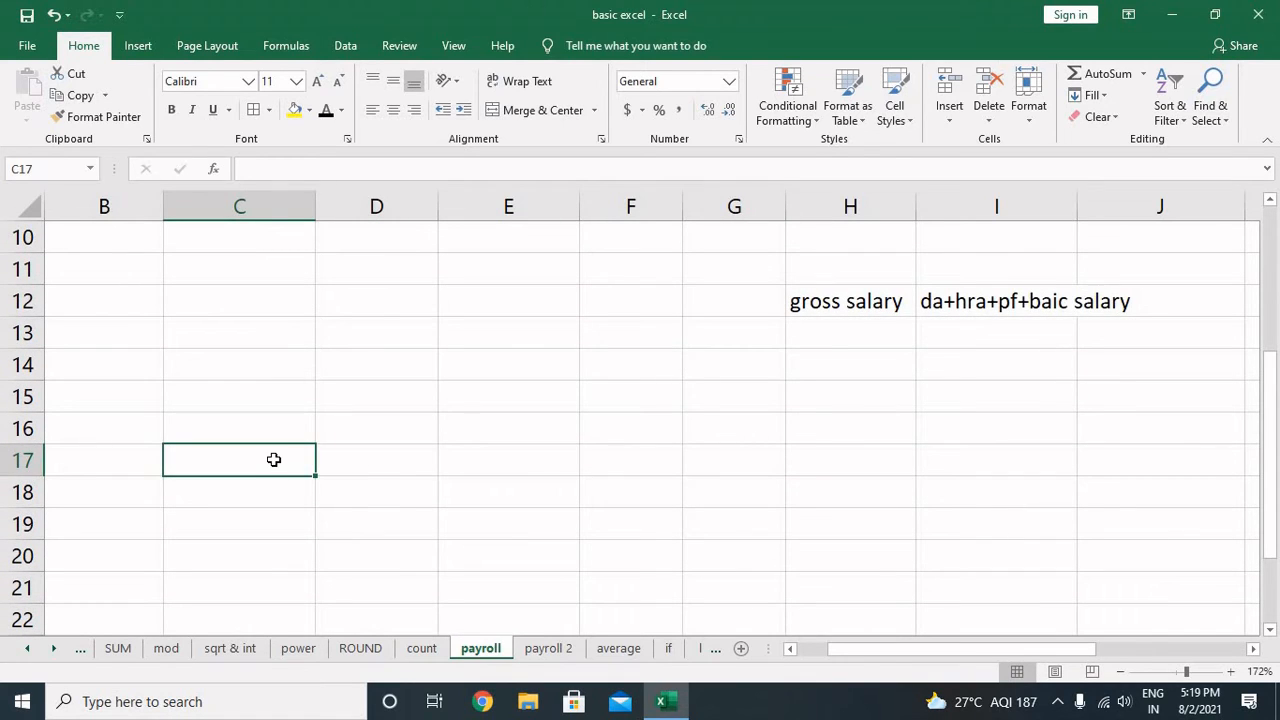
{"action": "type", "text": "54"}
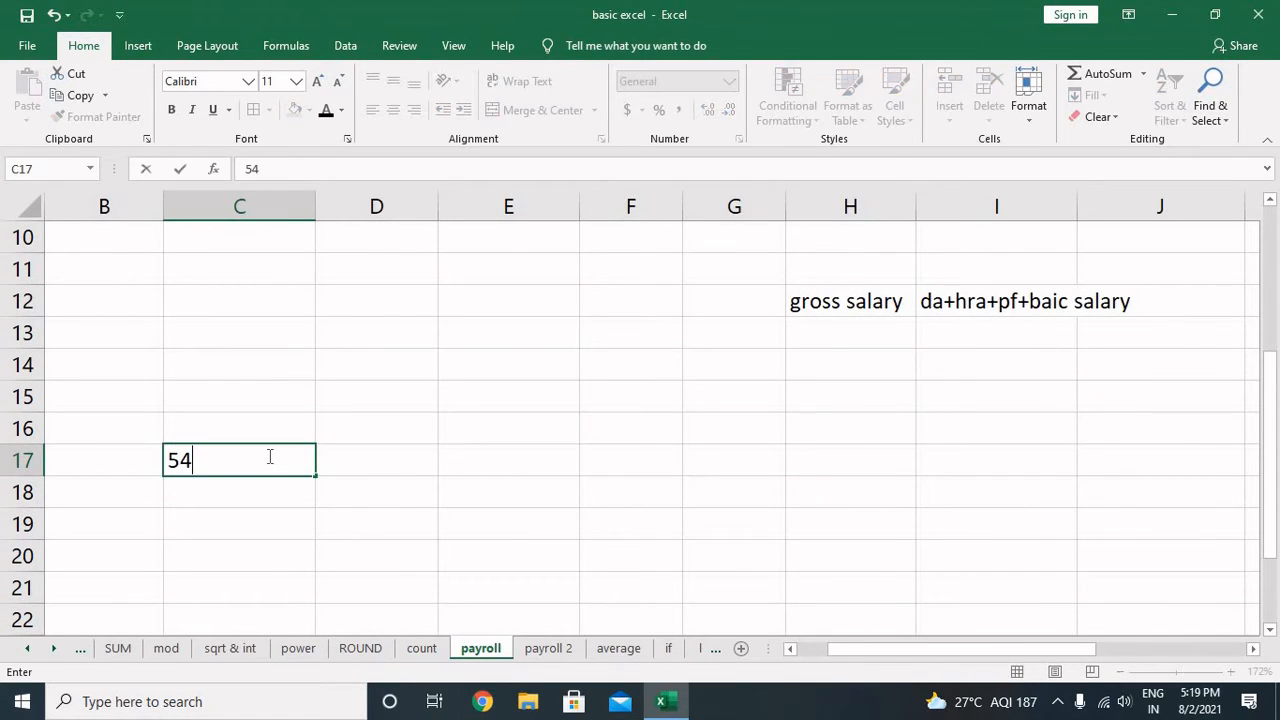
{"action": "key", "text": "Return"}
{"action": "type", "text": "65"}
{"action": "key", "text": "Return"}
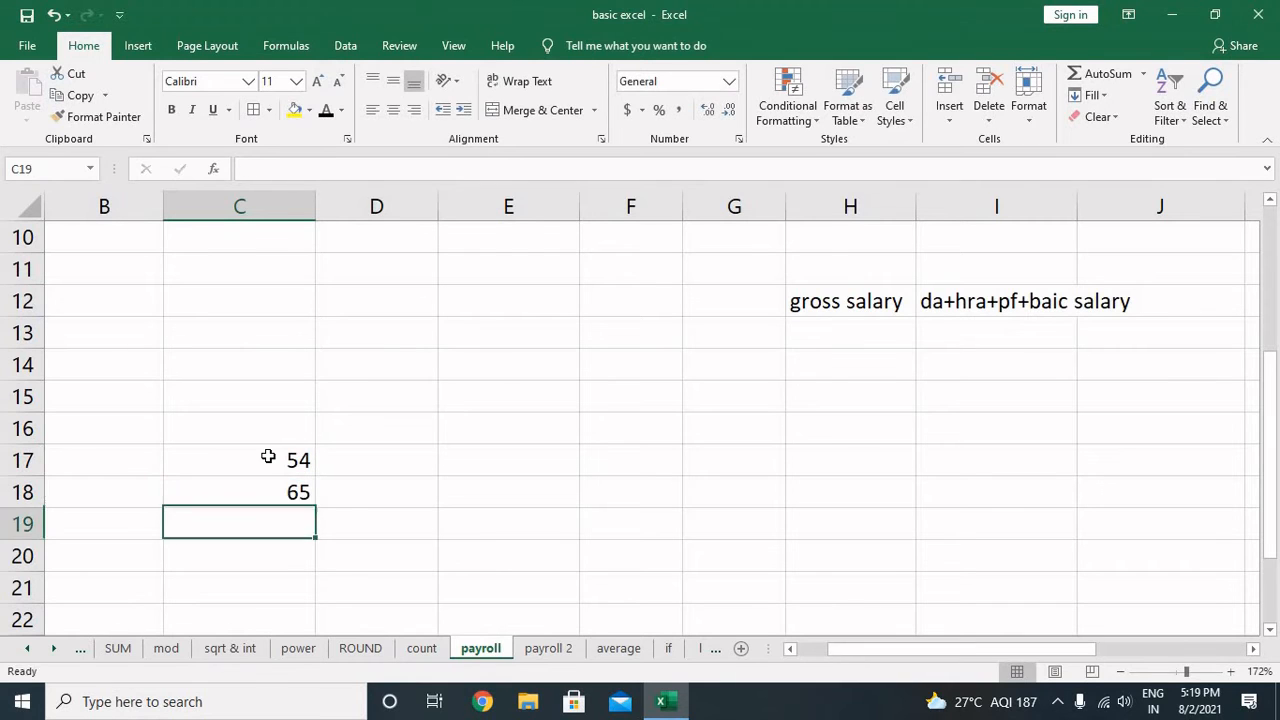
{"action": "type", "text": "5"}
{"action": "key", "text": "Return"}
{"action": "type", "text": "4"}
{"action": "key", "text": "Return"}
Enter 34 in C21 and 3 in C22, and clear the extra 34 from C24.
{"action": "key", "text": "Return"}
{"action": "type", "text": "3"}
{"action": "key", "text": "Return"}
{"action": "key", "text": "Return"}
{"action": "type", "text": "34"}
{"action": "key", "text": "Up"}
{"action": "key", "text": "Up"}
{"action": "key", "text": "Up"}
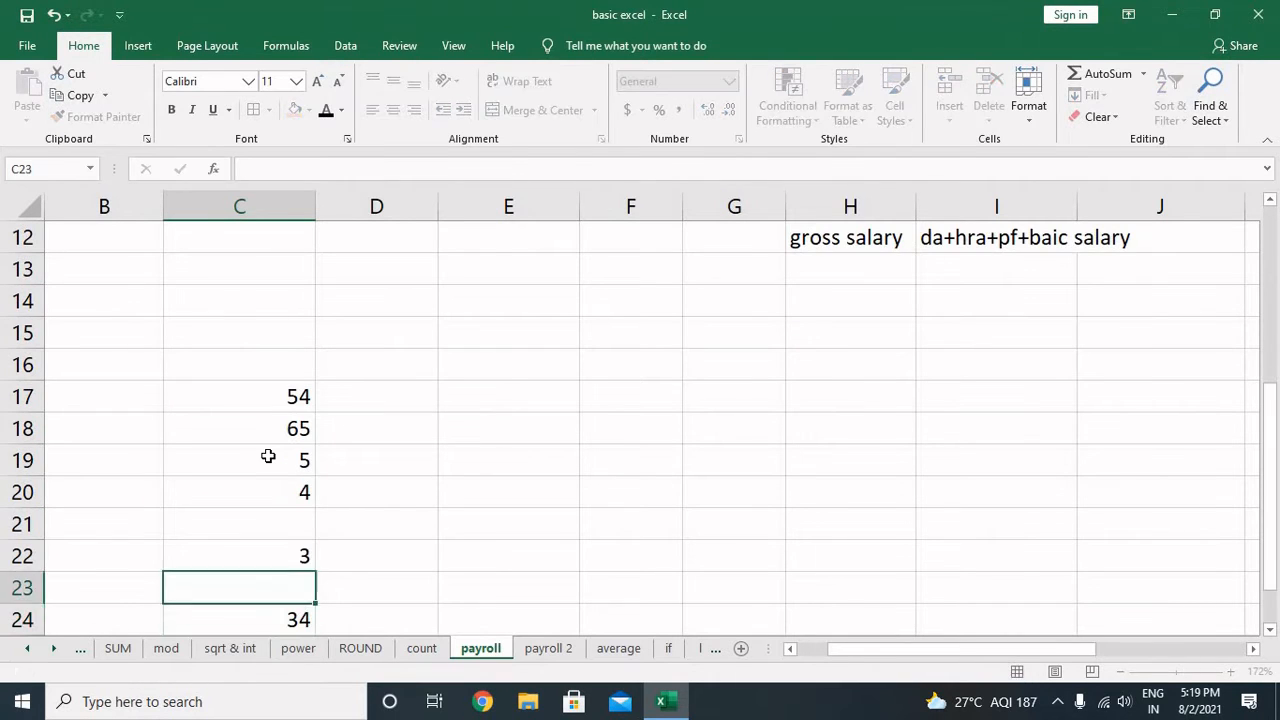
{"action": "type", "text": "34"}
{"action": "key", "text": "Return"}
{"action": "key", "text": "Return"}
{"action": "key", "text": "Down"}
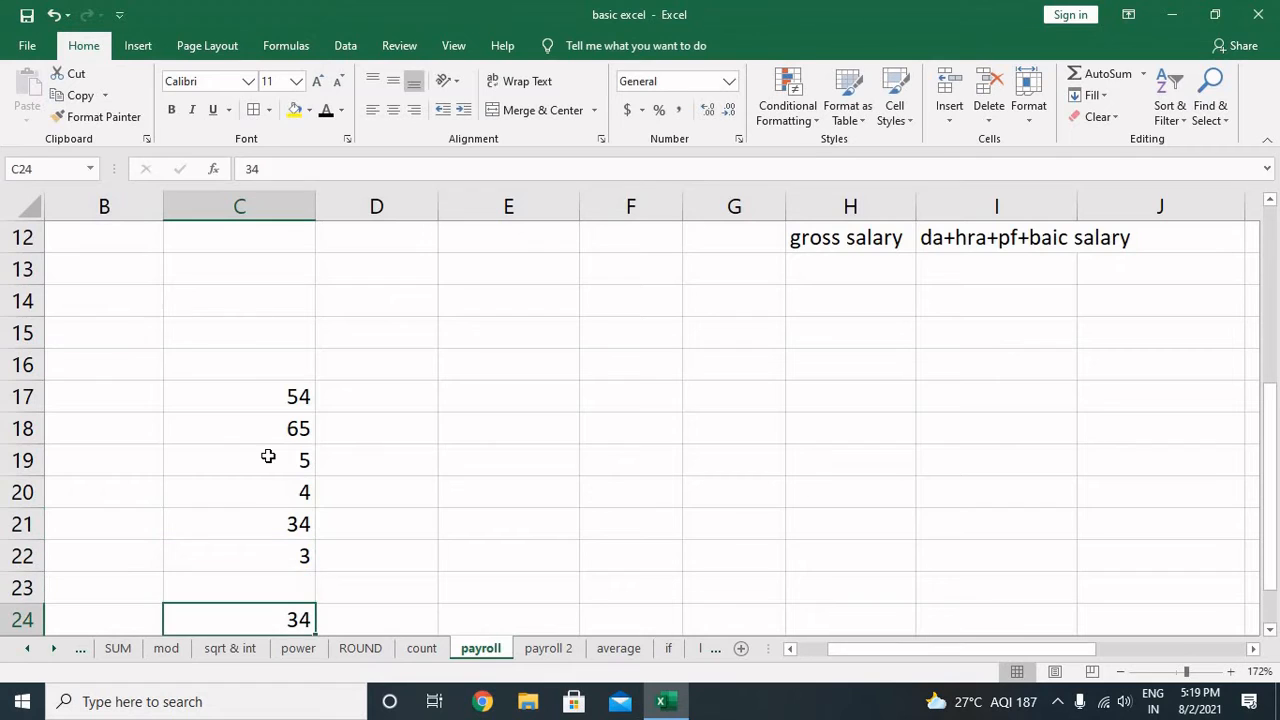
{"action": "key", "text": "Delete"}
Enter =SUM(C22,C17) in C24 to add only the last and first sample numbers.
{"action": "key", "text": "Up"}
{"action": "key", "text": "Down"}
{"action": "type", "text": "=sum("}
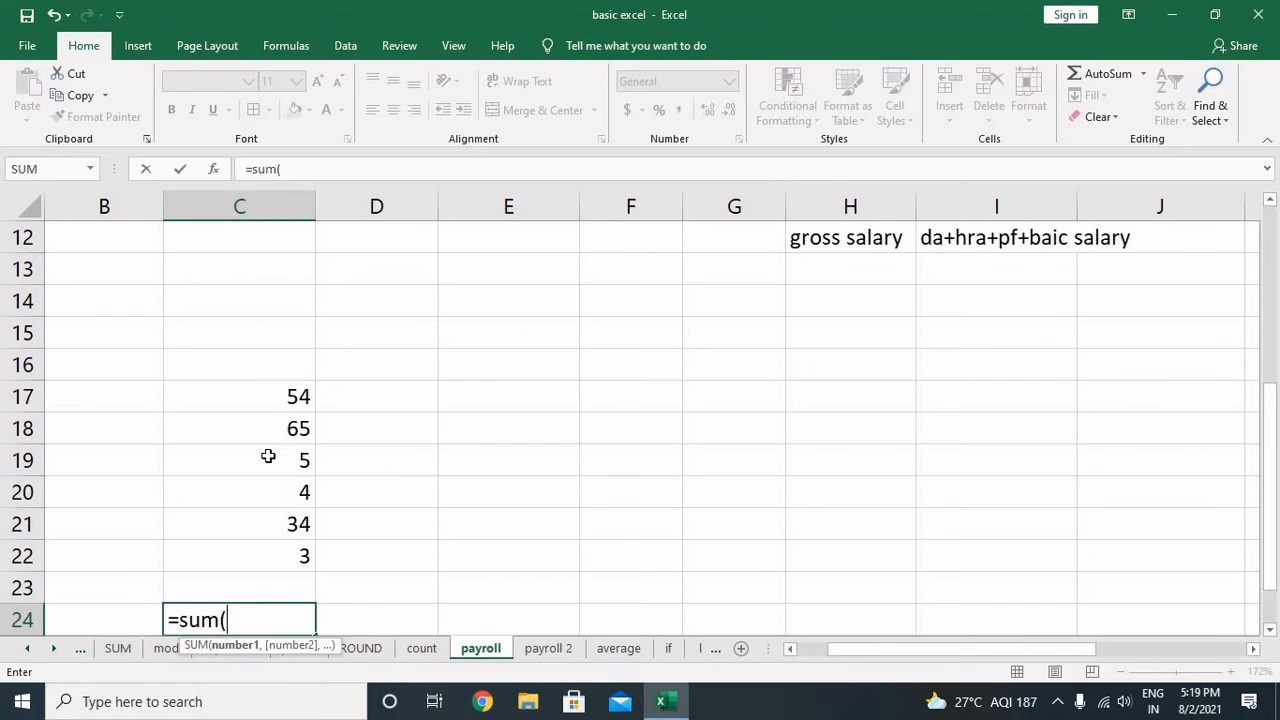
{"action": "key", "text": "Up"}
{"action": "key", "text": "Up"}
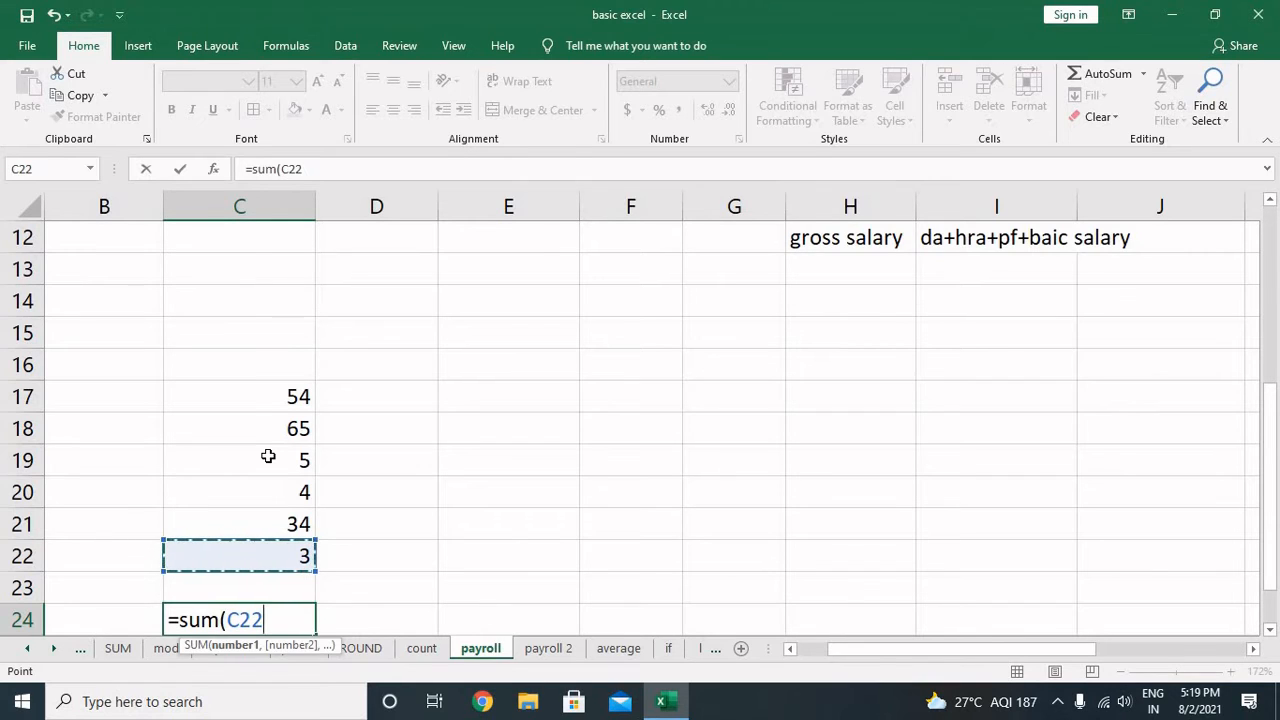
{"action": "type", "text": ","}
{"action": "key", "text": "Up"}
{"action": "key", "text": "Up"}
{"action": "key", "text": "Up"}
{"action": "key", "text": "Up"}
{"action": "key", "text": "Up"}
{"action": "key", "text": "Up"}
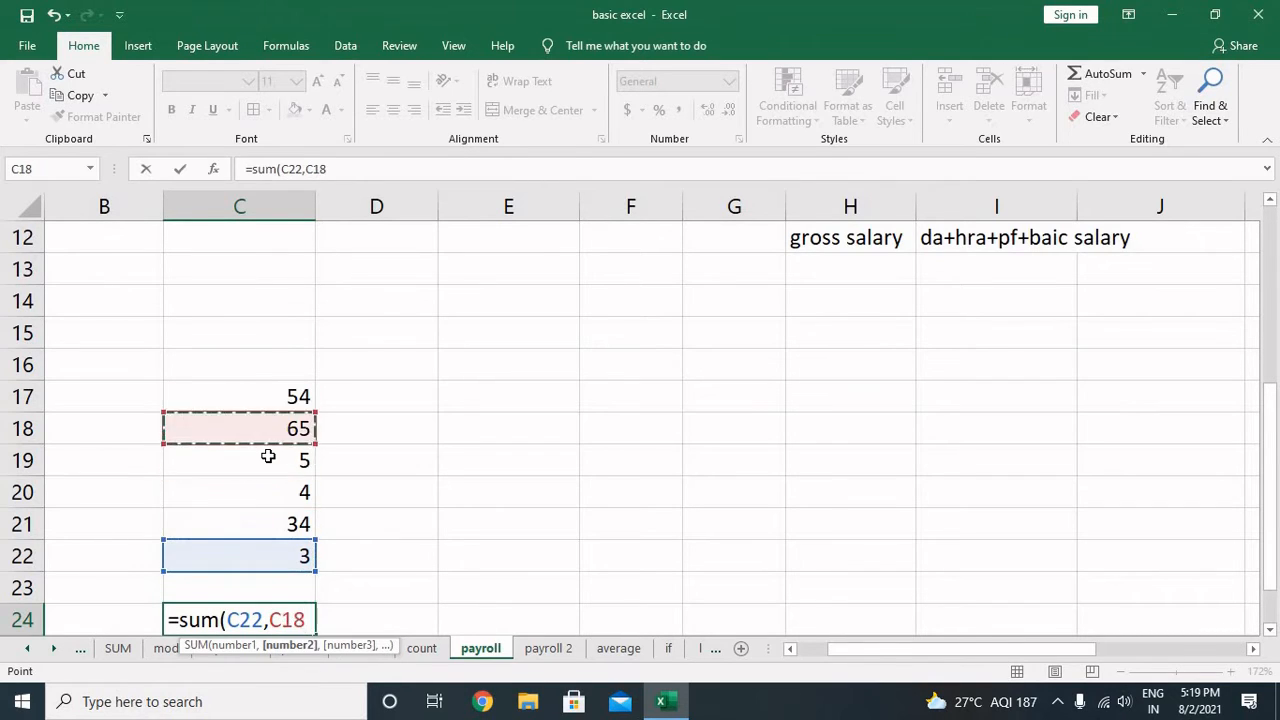
{"action": "key", "text": "Up"}
{"action": "type", "text": ")"}
{"action": "key", "text": "Return"}
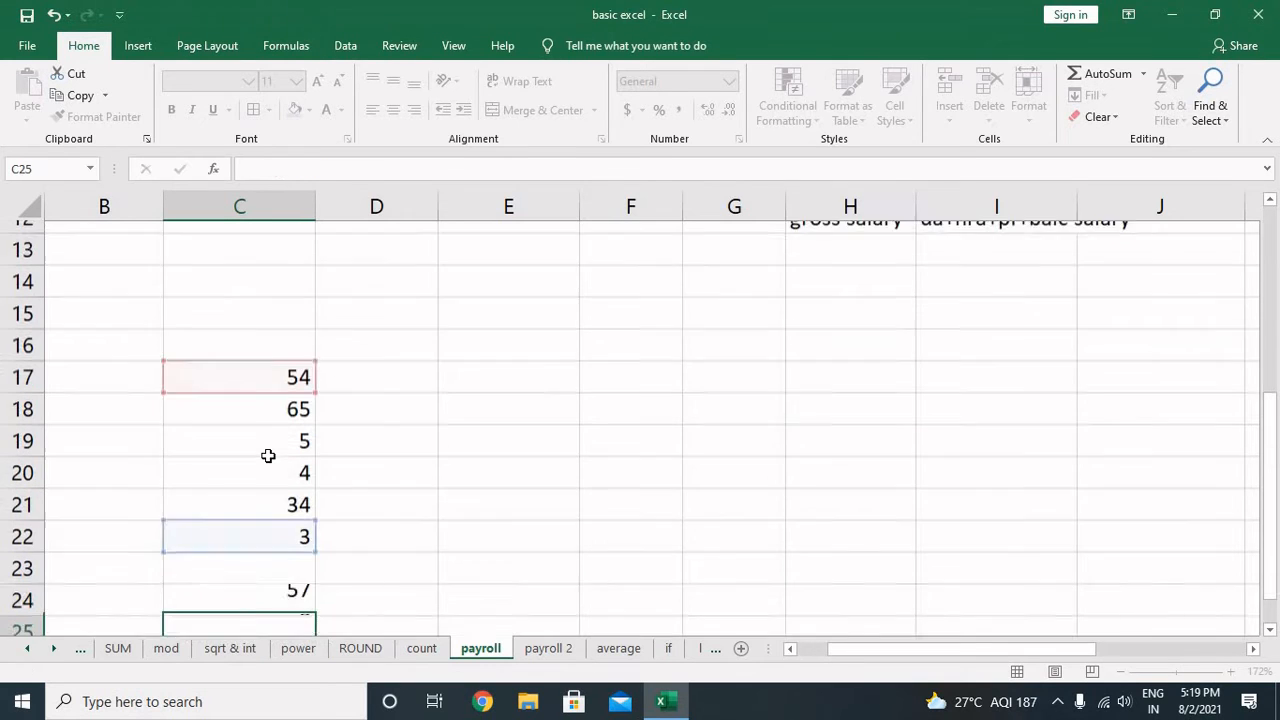
{"action": "key", "text": "Up"}
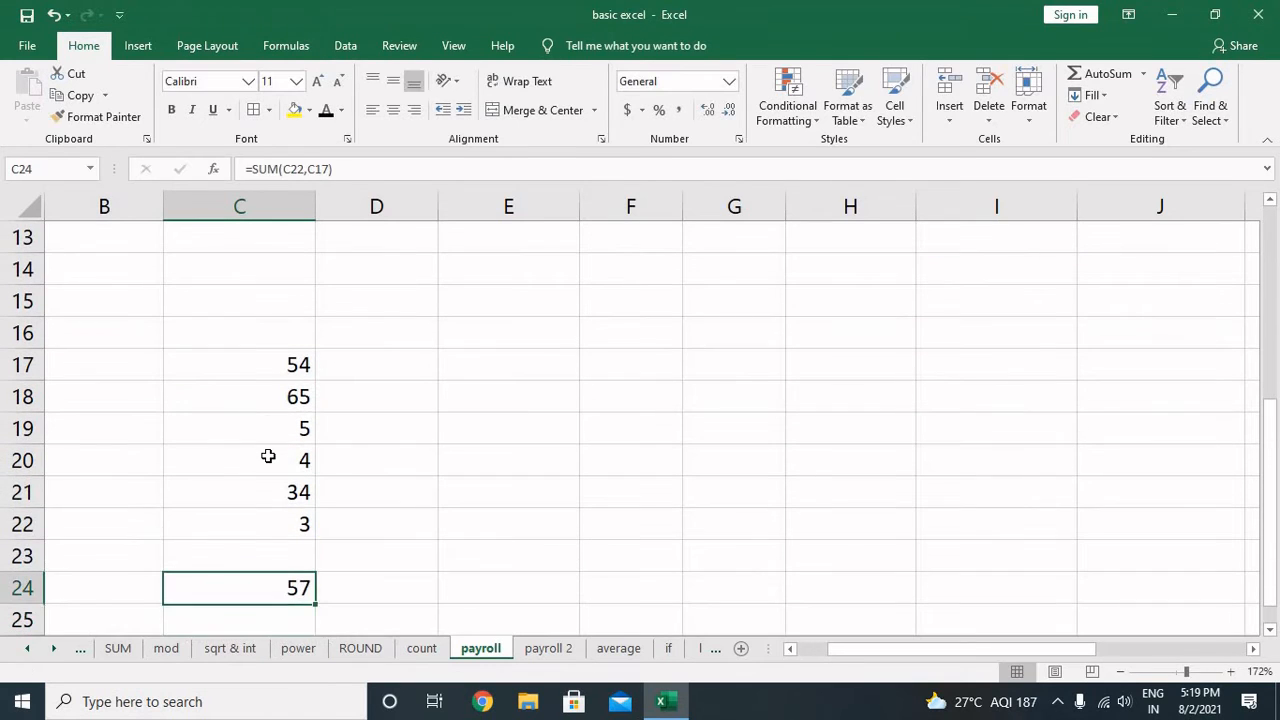
Delete row 17, which holds the first sample number used by the SUM formula below.
{"action": "left_click", "coordinate": [12, 364]}
{"action": "key", "text": "ctrl+minus"}
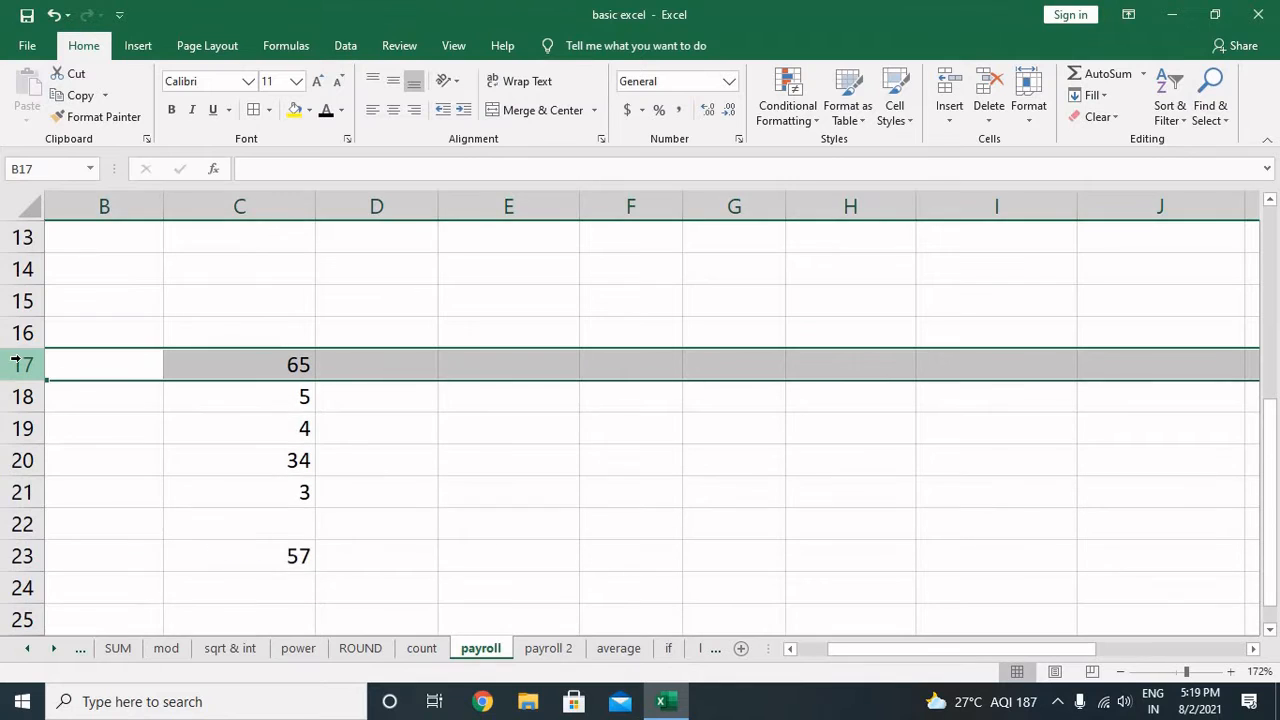
{"action": "key", "text": "Down"}
{"action": "key", "text": "Down"}
{"action": "key", "text": "Down"}
{"action": "key", "text": "Down"}
{"action": "key", "text": "Down"}
{"action": "key", "text": "Down"}
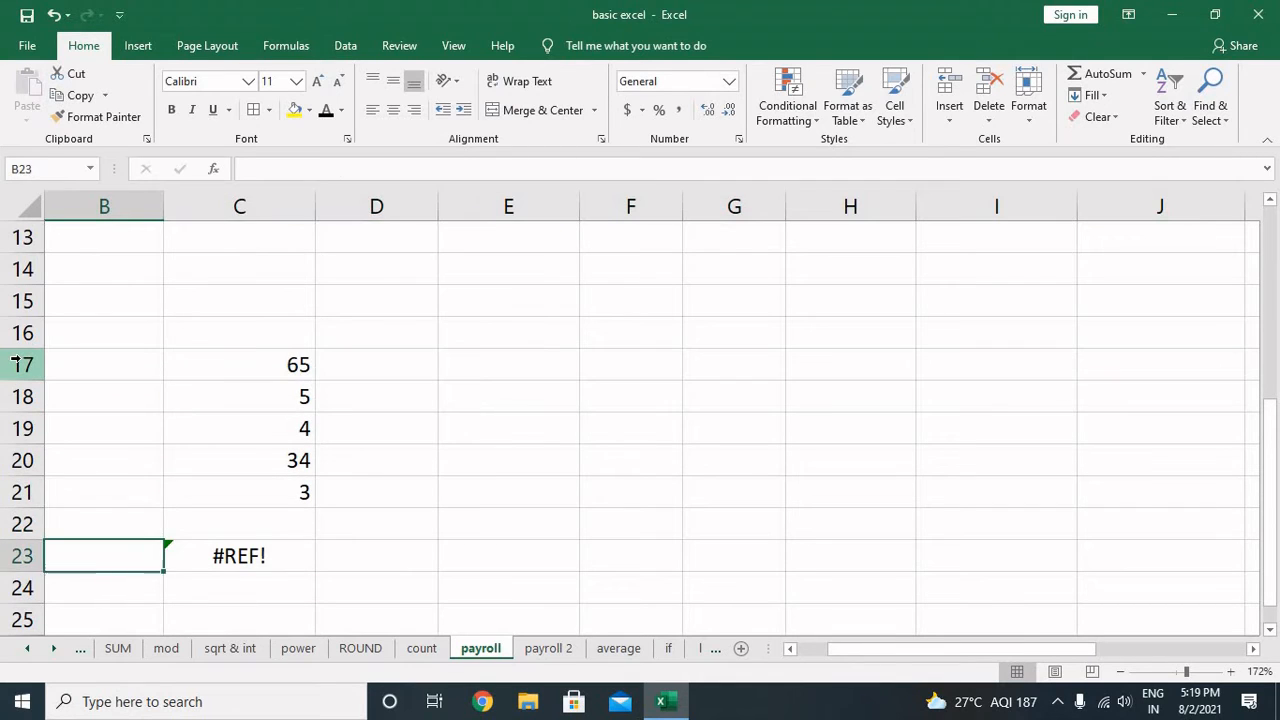
Replace both arguments of the SUM formula in C23 with the range C17:C21.
{"action": "key", "text": "Right"}
{"action": "key", "text": "F2"}
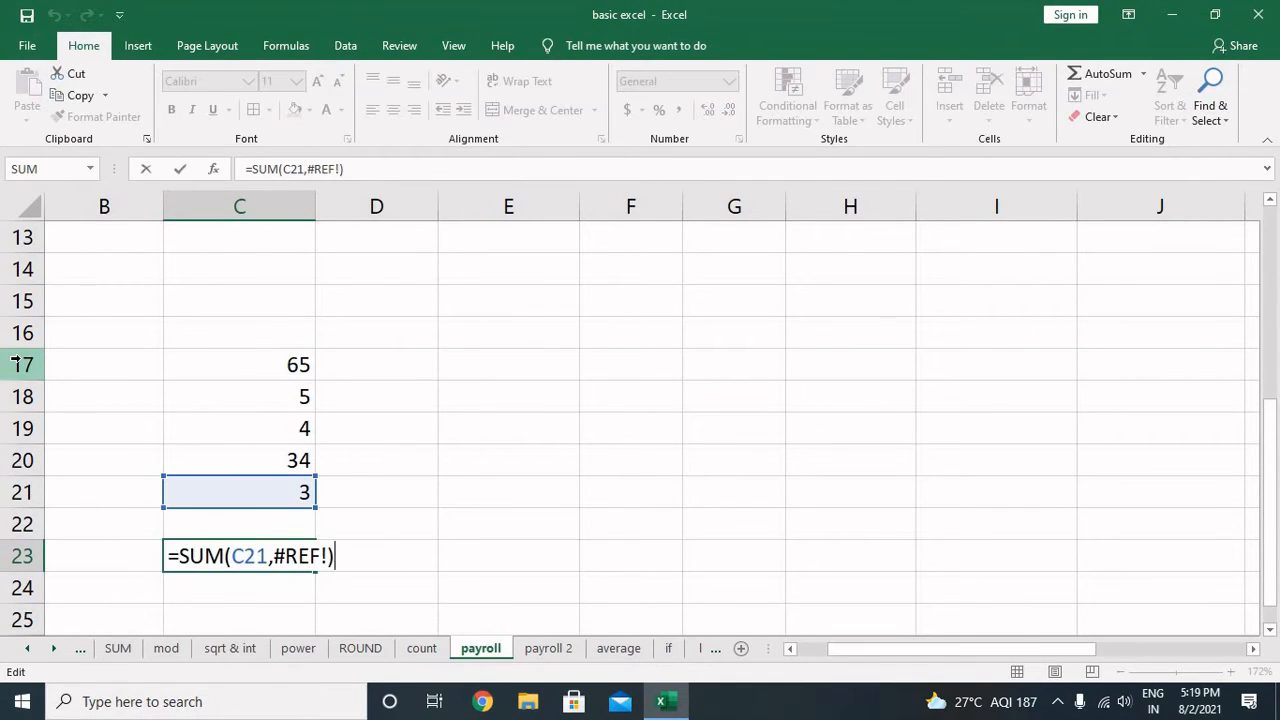
{"action": "key", "text": "Left"}
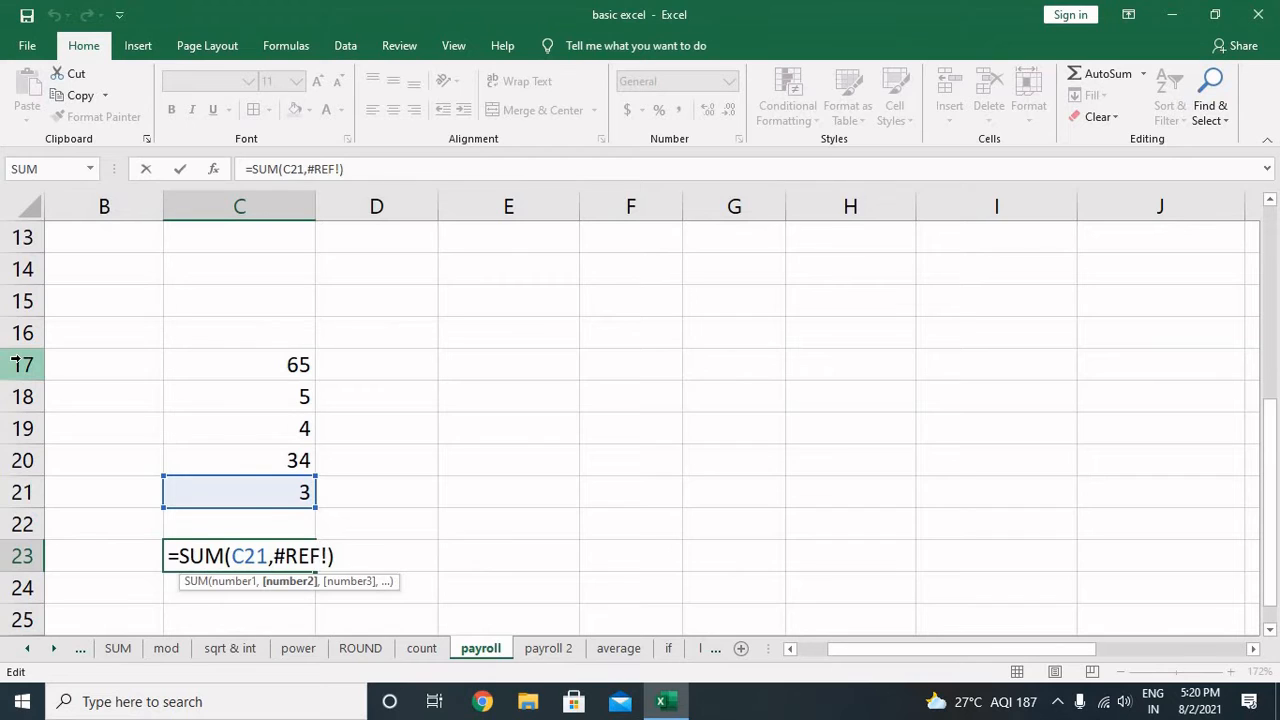
{"action": "key", "text": "BackSpace"}
{"action": "key", "text": "BackSpace"}
{"action": "key", "text": "BackSpace"}
{"action": "key", "text": "BackSpace"}
{"action": "key", "text": "BackSpace"}
{"action": "key", "text": "BackSpace"}
{"action": "key", "text": "BackSpace"}
{"action": "key", "text": "BackSpace"}
{"action": "key", "text": "BackSpace"}
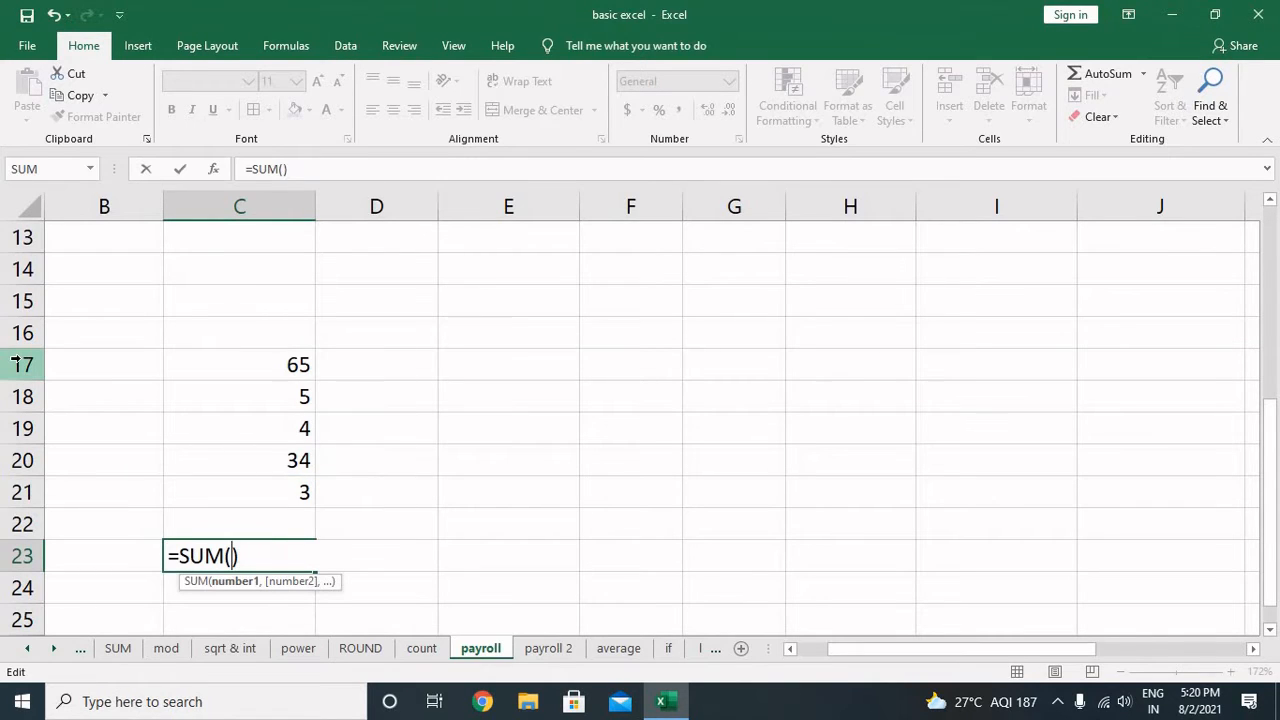
{"action": "left_click_drag", "start_coordinate": [288, 364], "coordinate": [295, 488]}
{"action": "key", "text": "Return"}
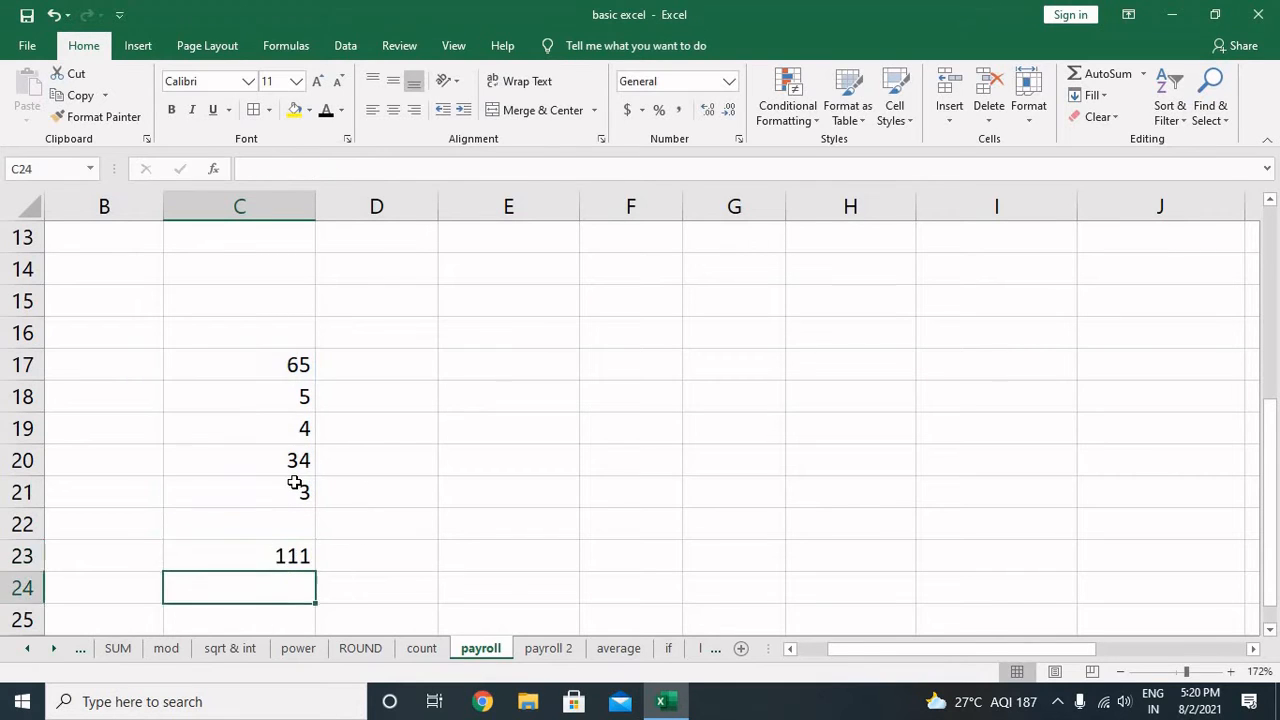
Delete the first sample number's row 17 again and inspect the range formula in C22.
{"action": "key", "text": "Up"}
{"action": "left_click", "coordinate": [22, 366]}
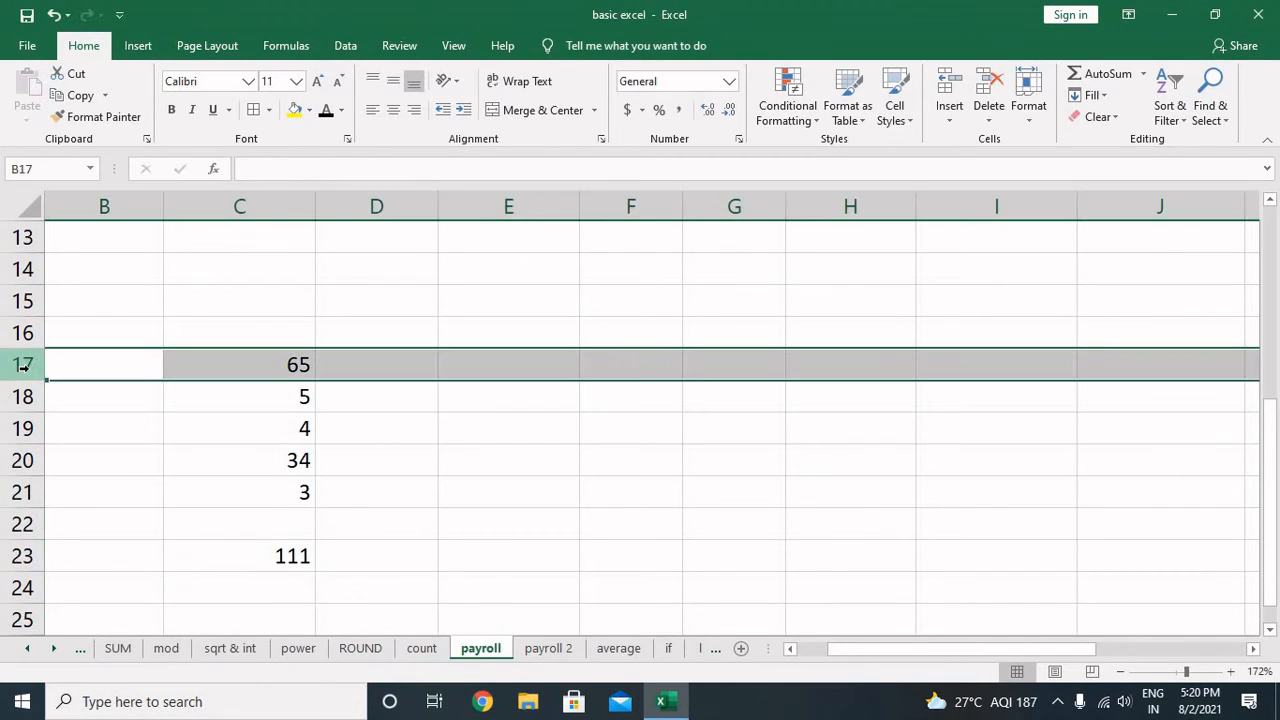
{"action": "key", "text": "ctrl+minus"}
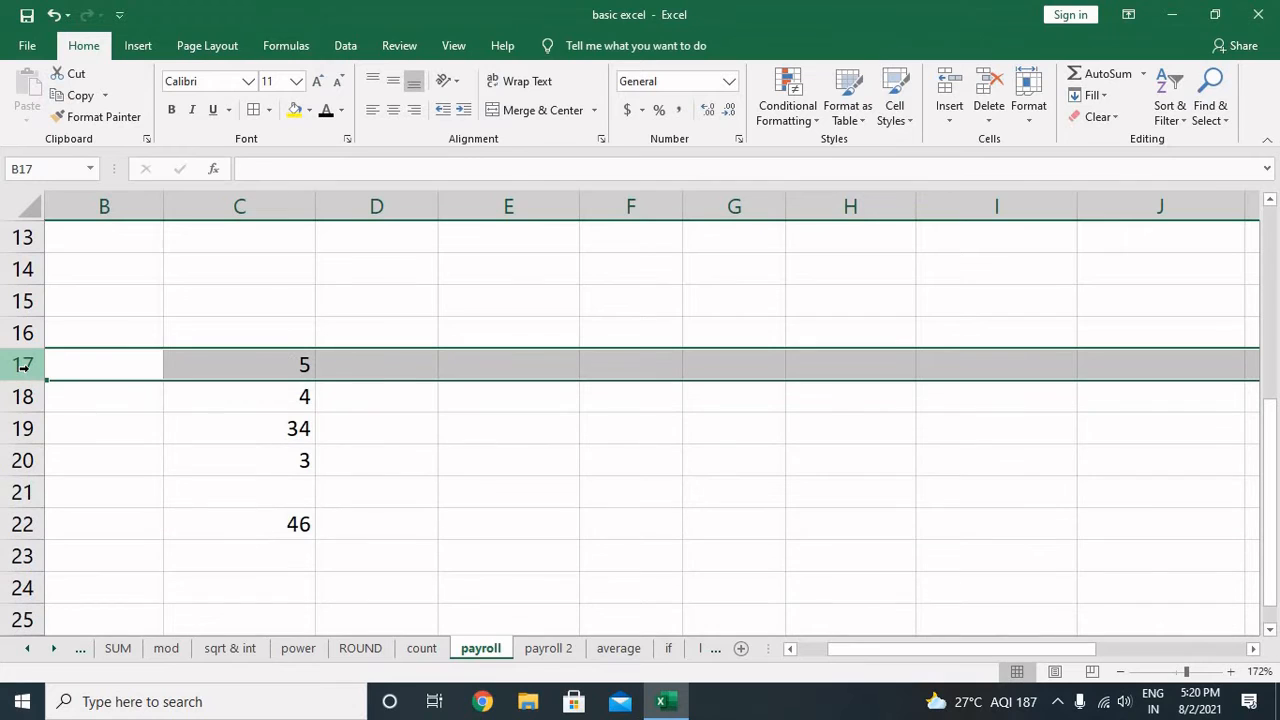
{"action": "key", "text": "Down"}
{"action": "key", "text": "Down"}
{"action": "key", "text": "Down"}
{"action": "key", "text": "Down"}
{"action": "key", "text": "Down"}
{"action": "key", "text": "Right"}
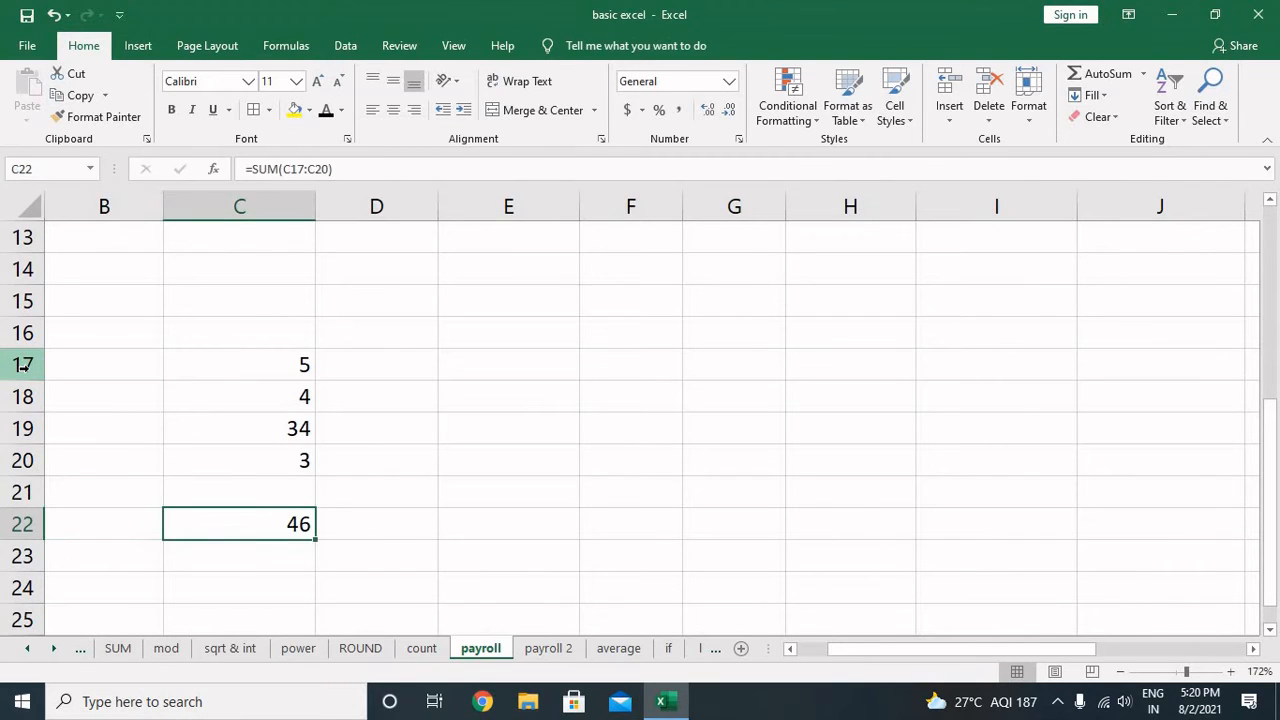
{"action": "key", "text": "F2"}
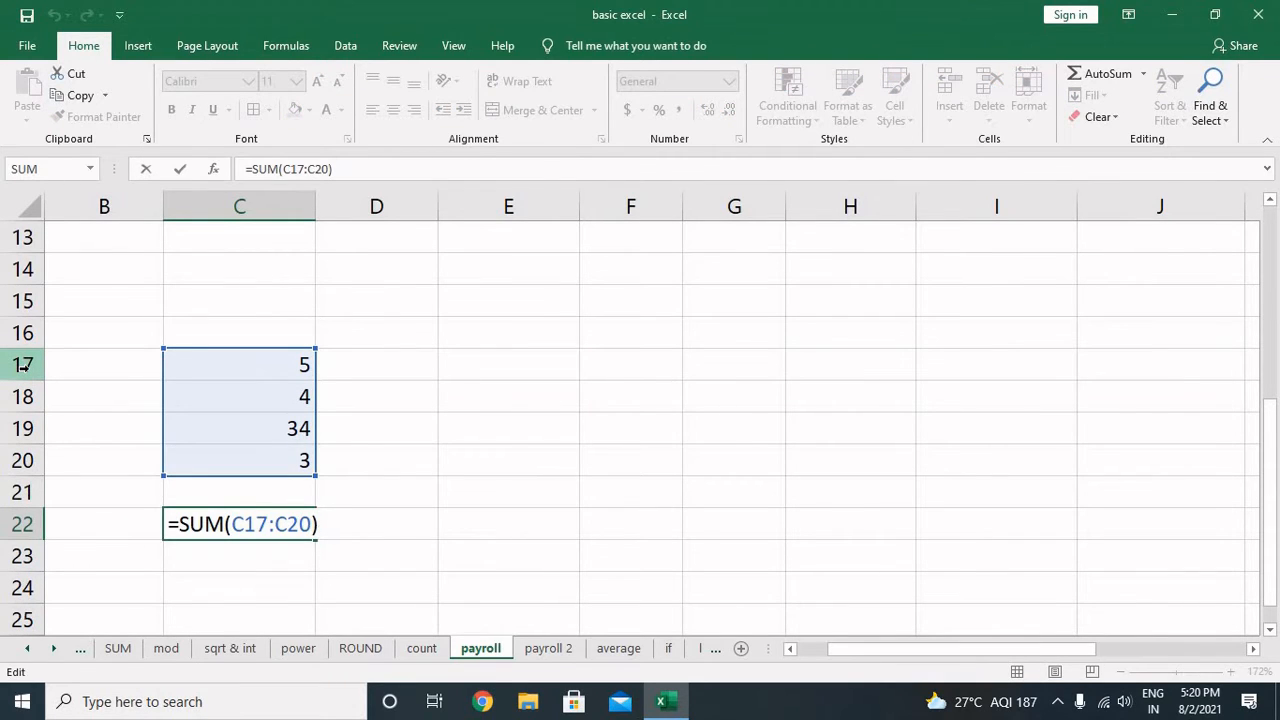
{"action": "key", "text": "Return"}
{"action": "key", "text": "Up"}
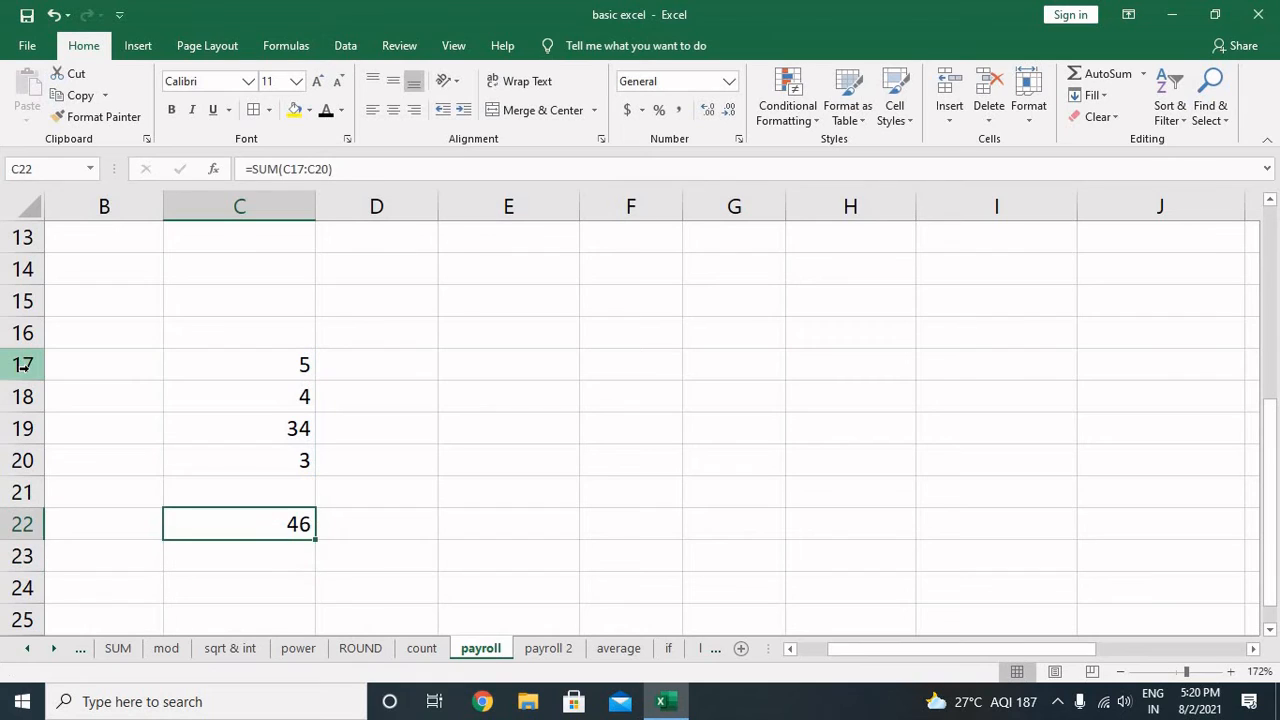
Clear the sum in C22 and the remaining sample numbers in C17:C20.
{"action": "key", "text": "Delete"}
{"action": "key", "text": "Up"}
{"action": "key", "text": "Up"}
{"action": "key", "text": "Up"}
{"action": "key", "text": "Up"}
{"action": "key", "text": "Up"}
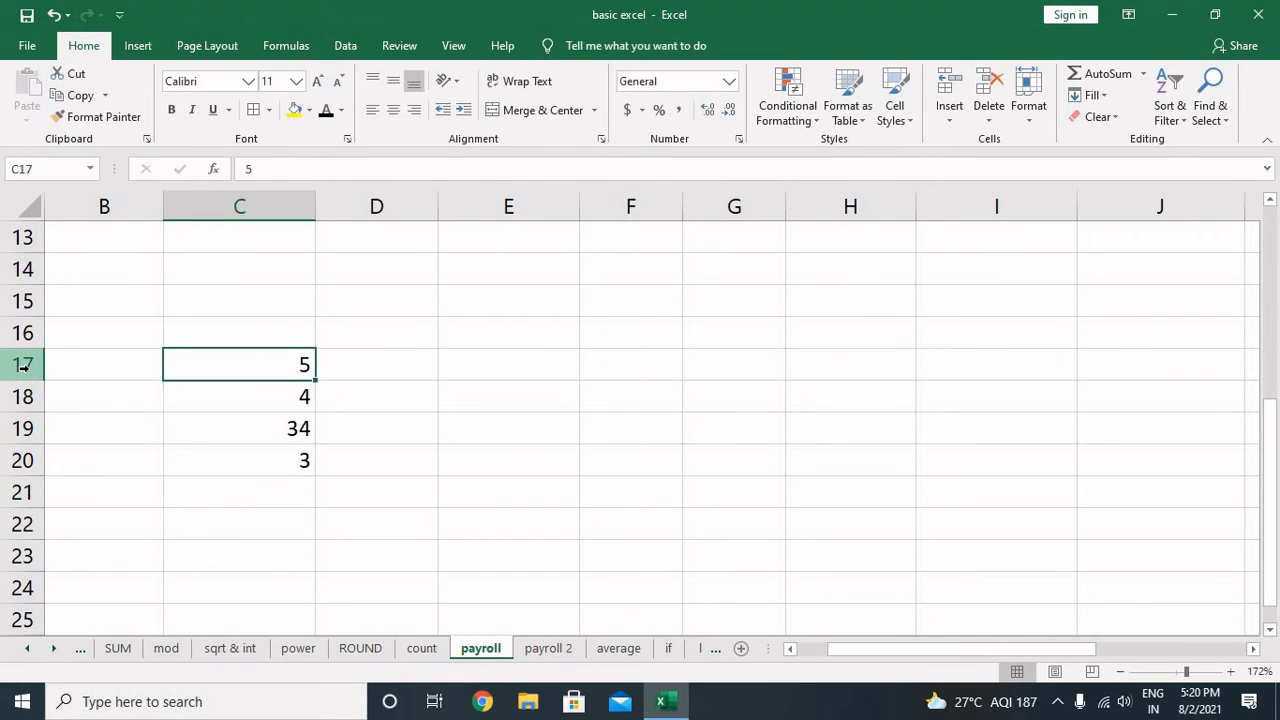
{"action": "key", "text": "shift+Down"}
{"action": "key", "text": "shift+Down"}
{"action": "key", "text": "shift+Down"}
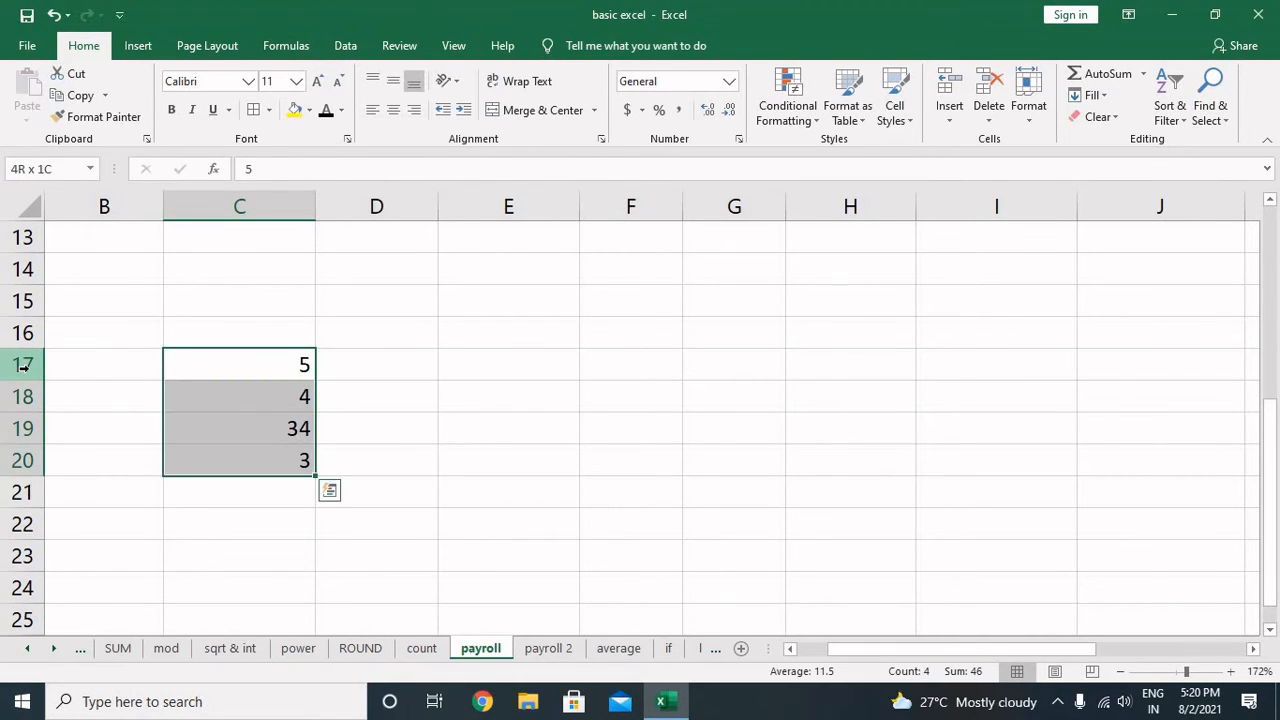
{"action": "key", "text": "Delete"}
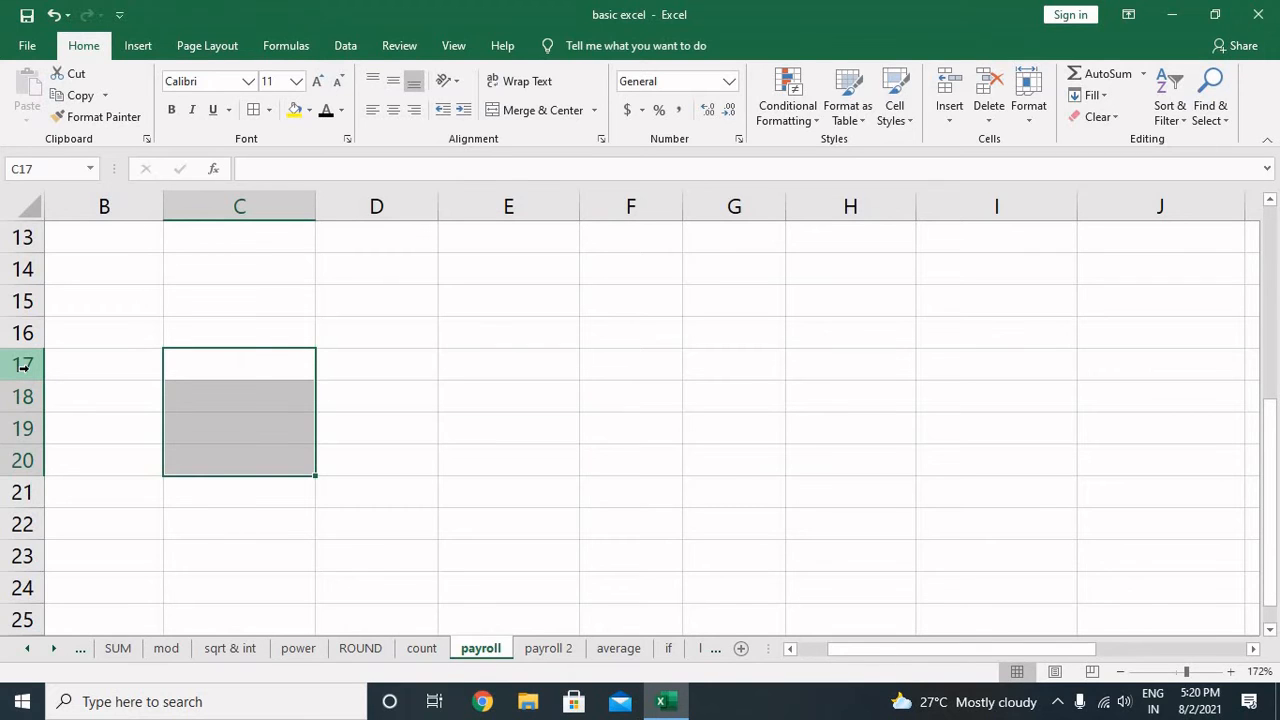
Return to the header row of the payroll table and examine the net pay column.
{"action": "key", "text": "Up"}
{"action": "key", "text": "Up"}
{"action": "key", "text": "Up"}
{"action": "key", "text": "Up"}
{"action": "key", "text": "Up"}
{"action": "key", "text": "Up"}
{"action": "key", "text": "Up"}
{"action": "key", "text": "Up"}
{"action": "key", "text": "Up"}
{"action": "key", "text": "Up"}
{"action": "key", "text": "Up"}
{"action": "key", "text": "Up"}
{"action": "key", "text": "Up"}
{"action": "key", "text": "Up"}
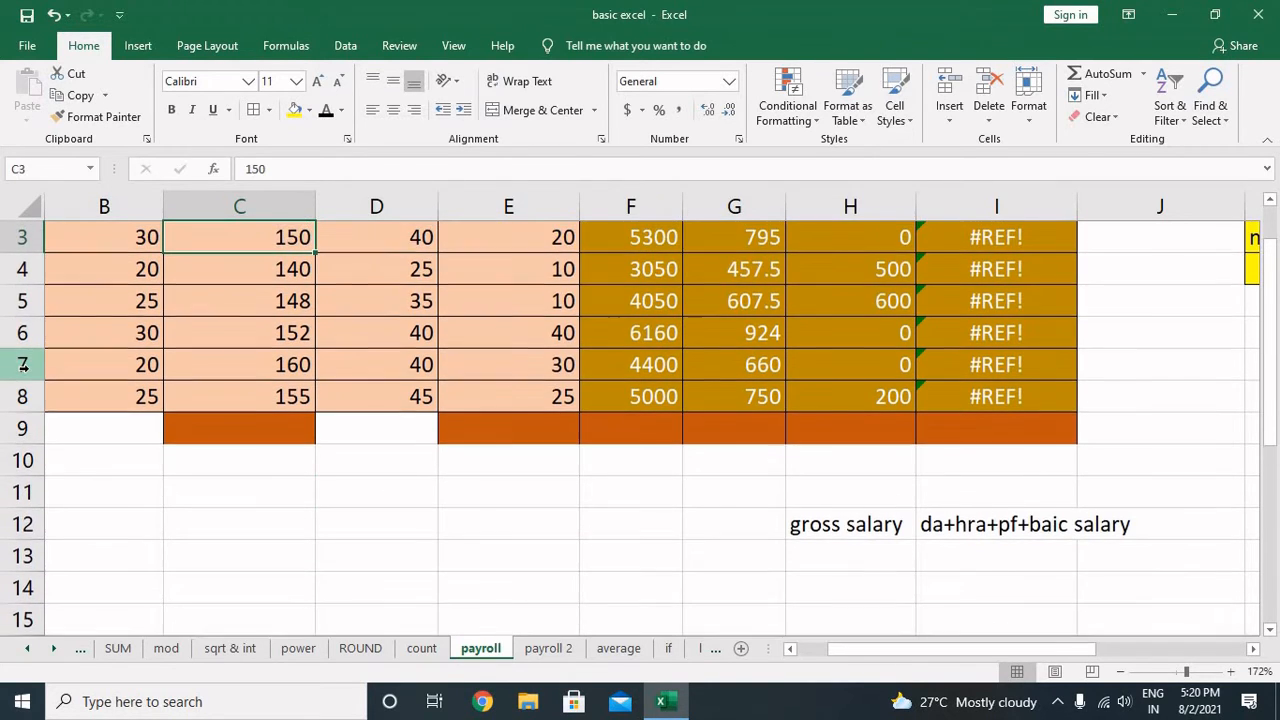
{"action": "key", "text": "Up"}
{"action": "key", "text": "Up"}
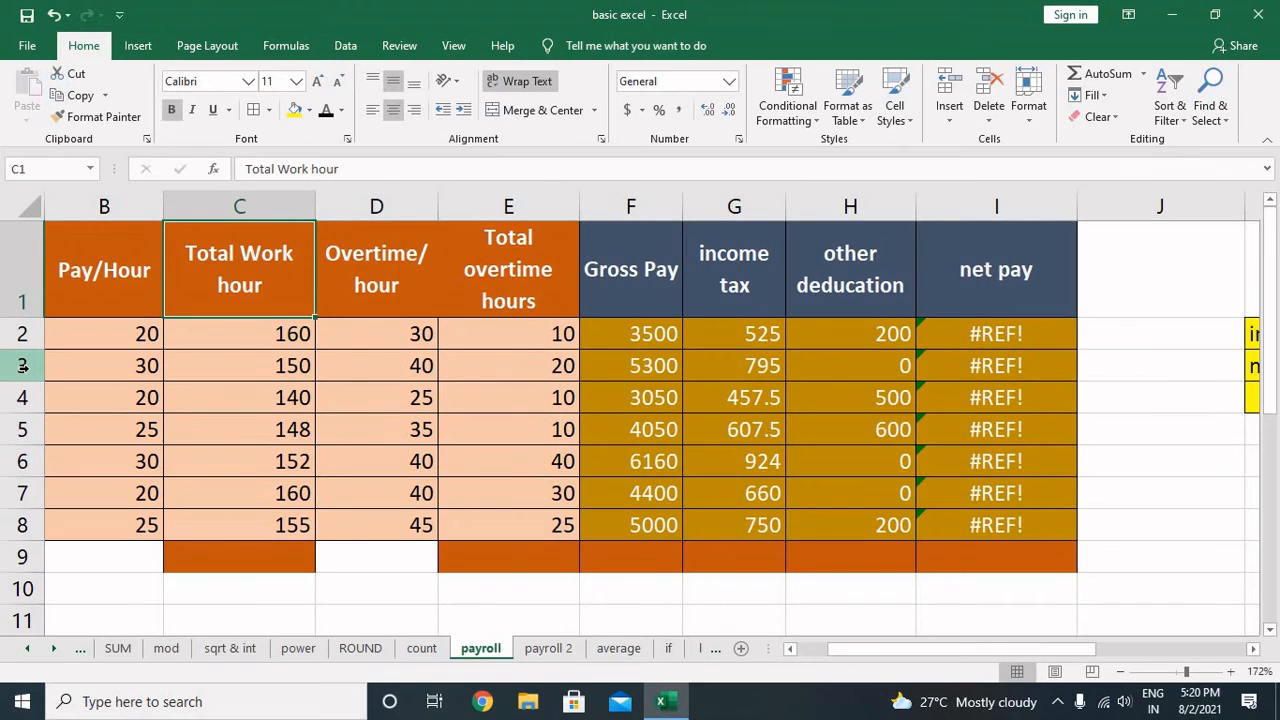
Undo the sample-number edits and the column deletion to bring back the total deduction column.
{"action": "key", "text": "ctrl+Down"}
{"action": "key", "text": "ctrl+Down"}
{"action": "key", "text": "ctrl+Down"}
{"action": "key", "text": "ctrl+Down"}
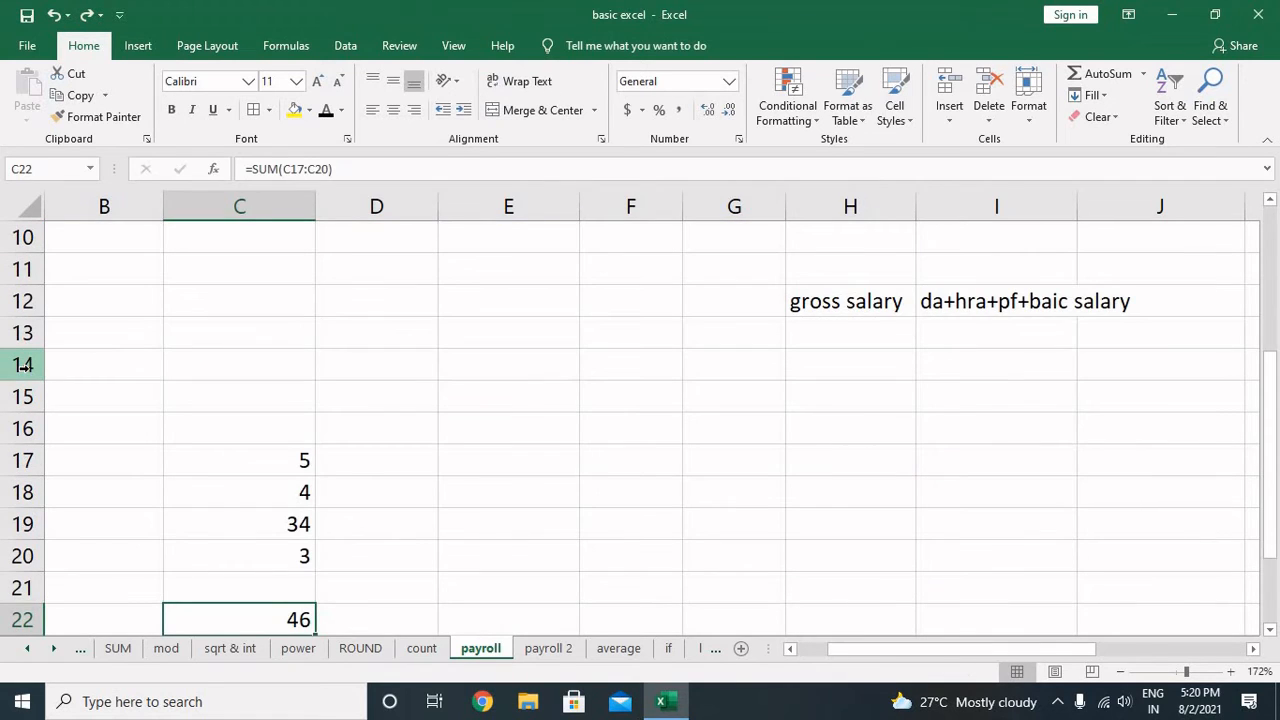
{"action": "key", "text": "ctrl+z"}
{"action": "key", "text": "ctrl+z"}
{"action": "key", "text": "ctrl+z"}
{"action": "key", "text": "ctrl+z"}
{"action": "key", "text": "ctrl+z"}
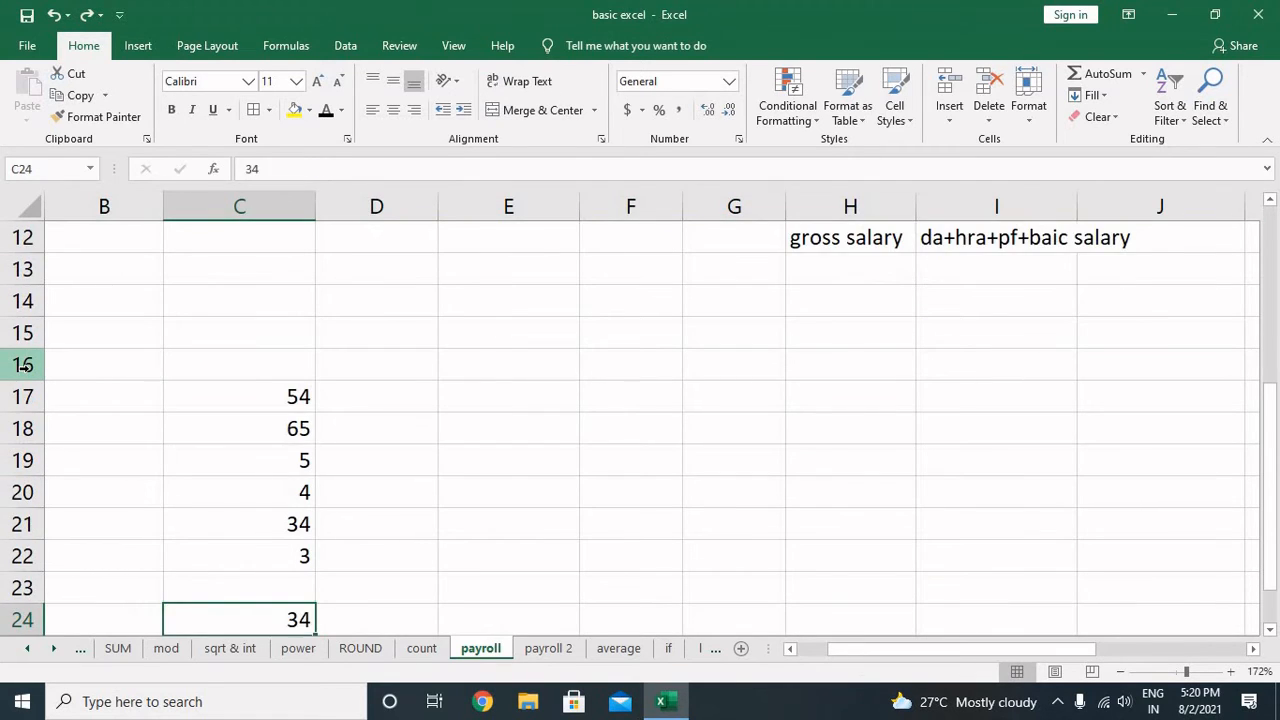
{"action": "key", "text": "ctrl+z"}
{"action": "key", "text": "ctrl+z"}
{"action": "key", "text": "ctrl+z"}
{"action": "key", "text": "ctrl+z"}
{"action": "key", "text": "ctrl+z"}
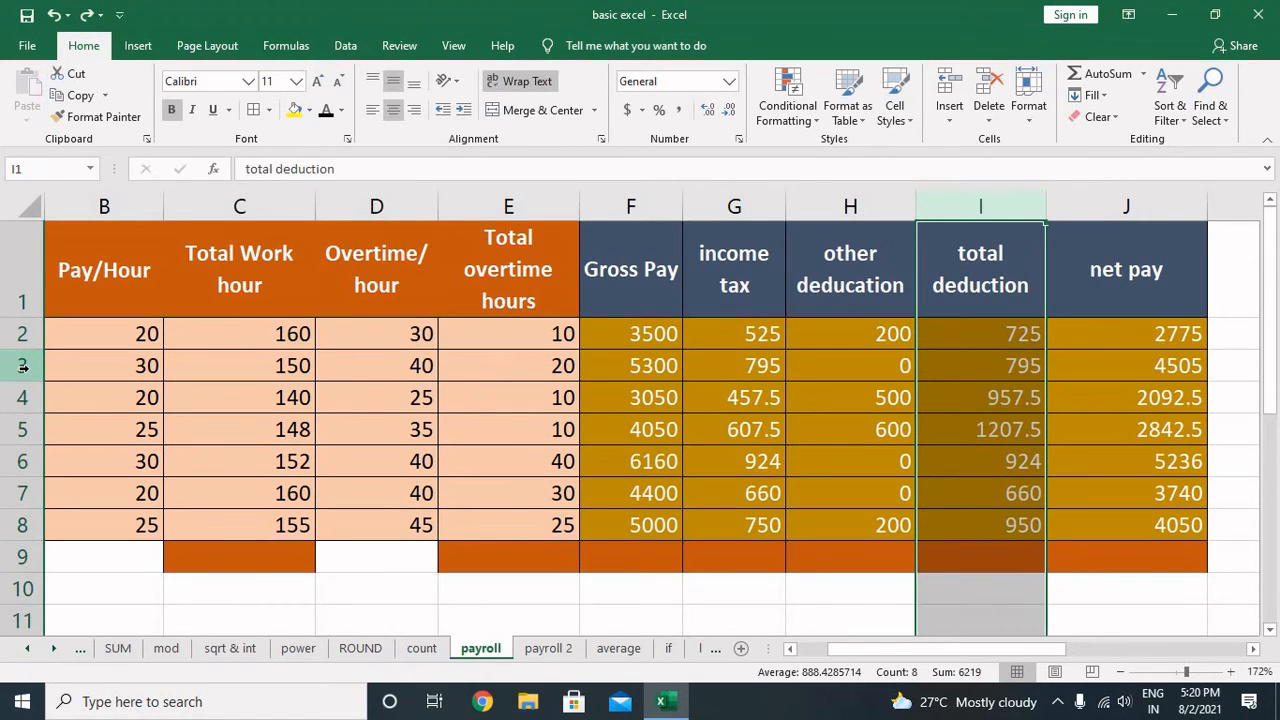
Inspect the net pay formulas in J2, J3 and J4.
{"action": "left_click", "coordinate": [1180, 345]}
{"action": "left_click", "coordinate": [1172, 366]}
{"action": "left_click", "coordinate": [1140, 405]}
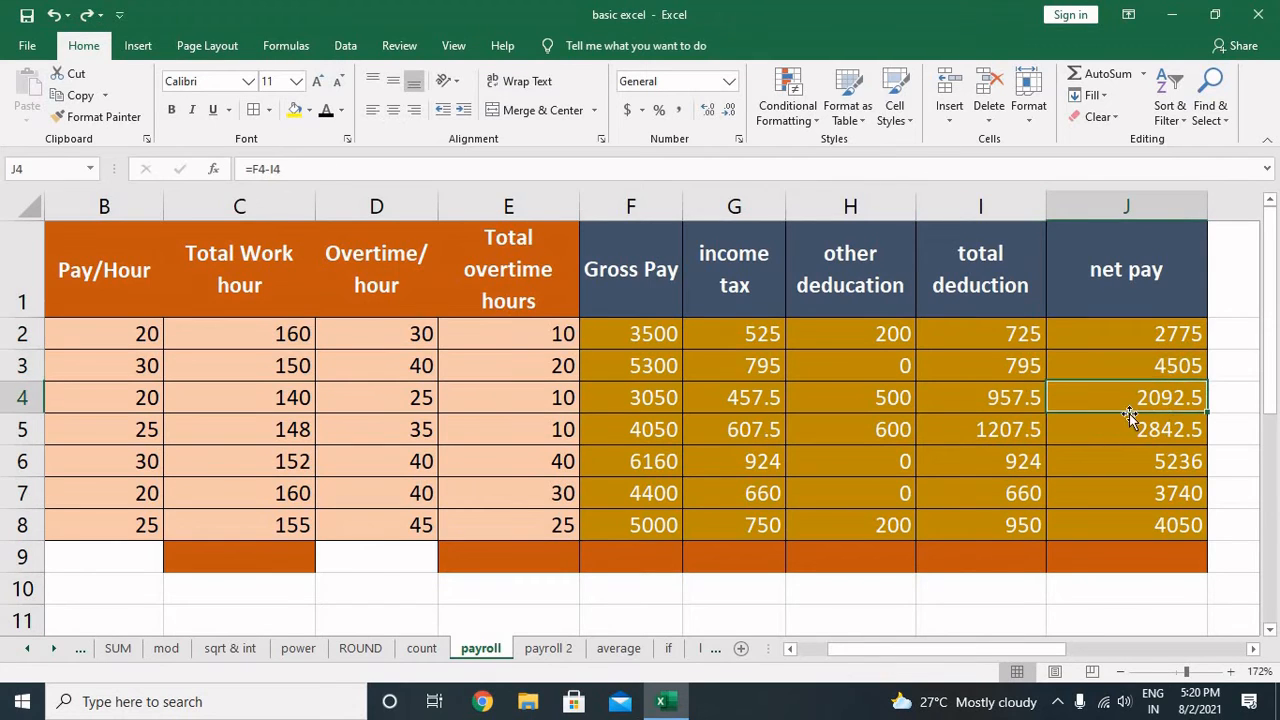
Replace the total deduction in I4 with 0, clear the cell, and check the net pay formula in J4.
{"action": "left_click", "coordinate": [1030, 400]}
{"action": "type", "text": "0"}
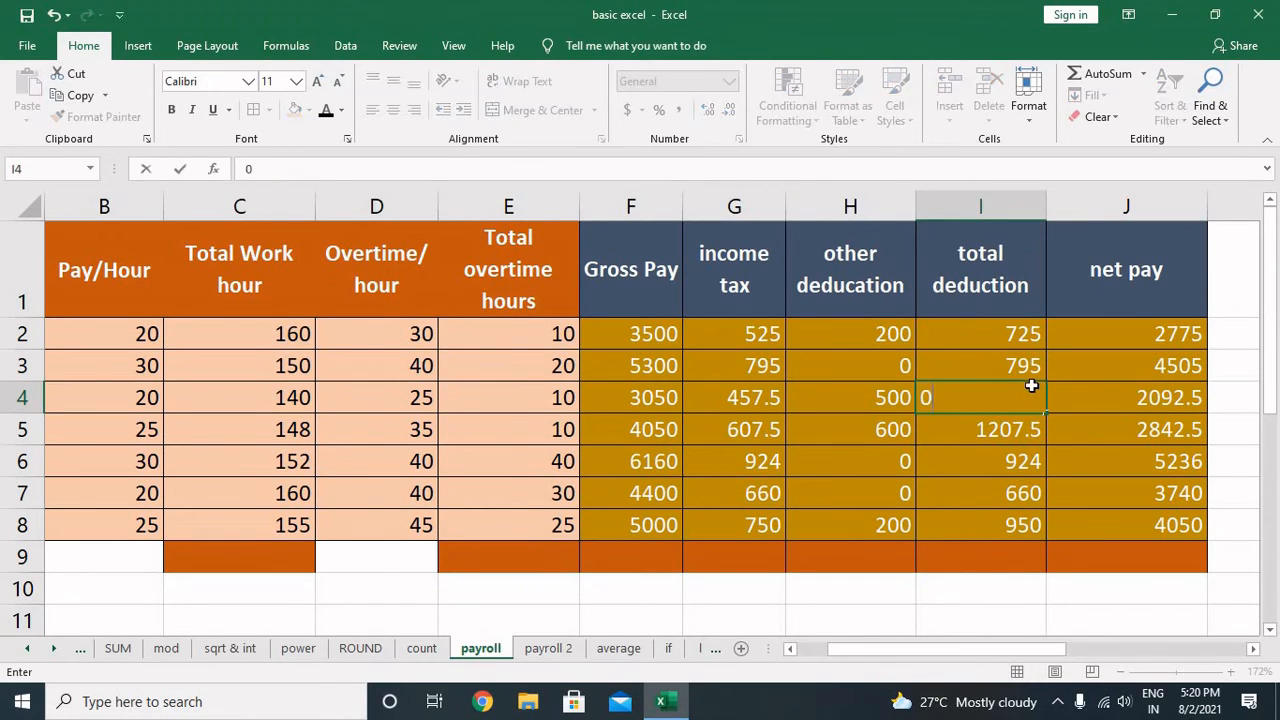
{"action": "key", "text": "Return"}
{"action": "key", "text": "Up"}
{"action": "key", "text": "Delete"}
{"action": "key", "text": "Down"}
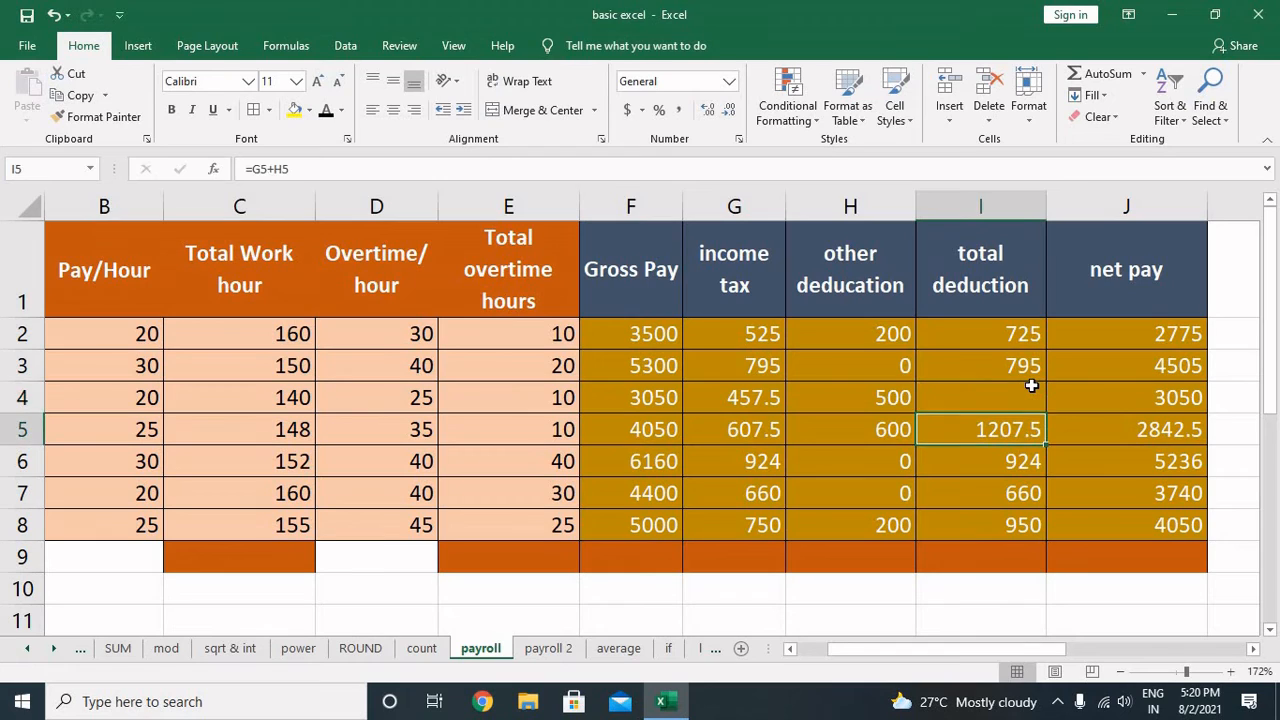
{"action": "key", "text": "Right"}
{"action": "key", "text": "Up"}
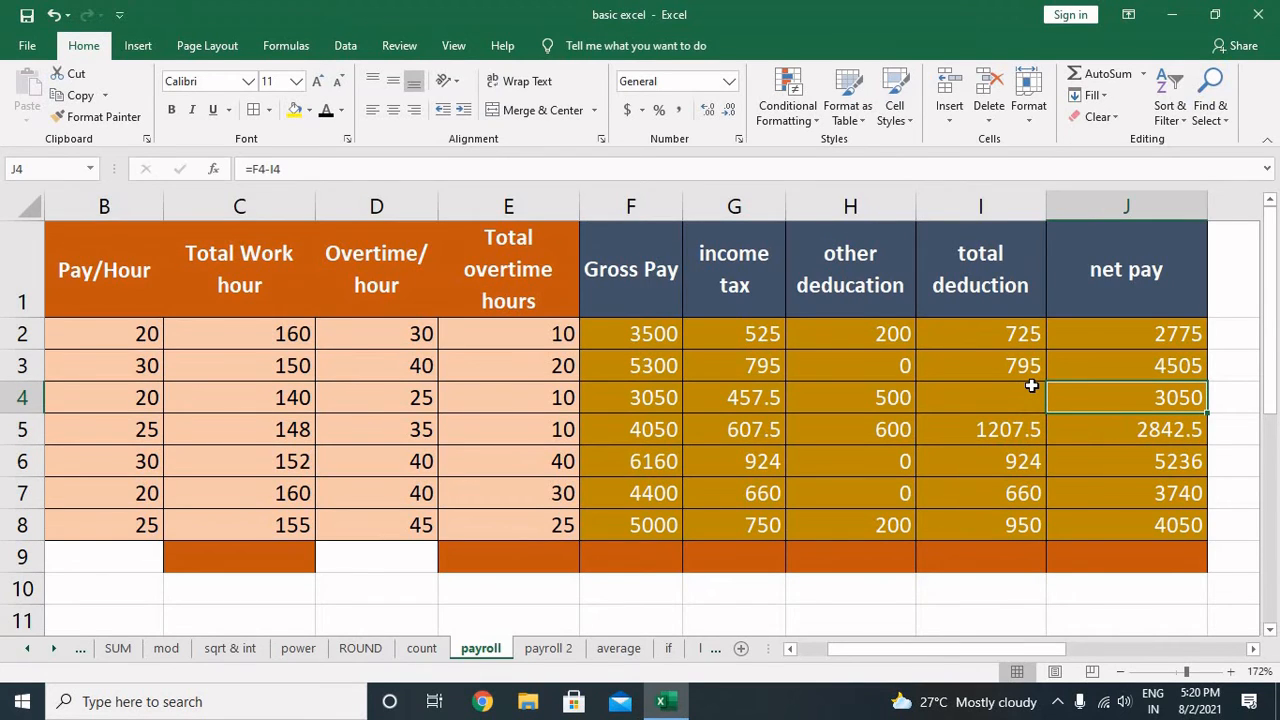
Delete the entire total deduction column and look over the first net pay cells.
{"action": "left_click", "coordinate": [987, 208]}
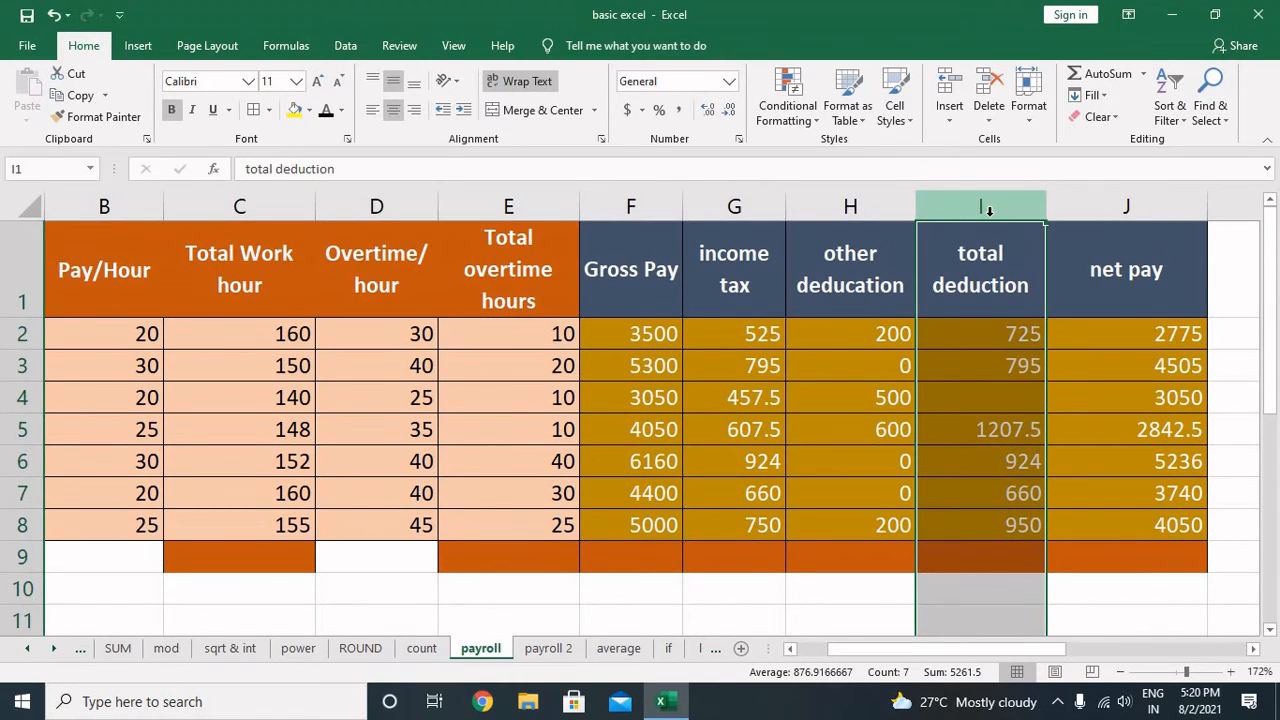
{"action": "key", "text": "ctrl+minus"}
{"action": "key", "text": "Down"}
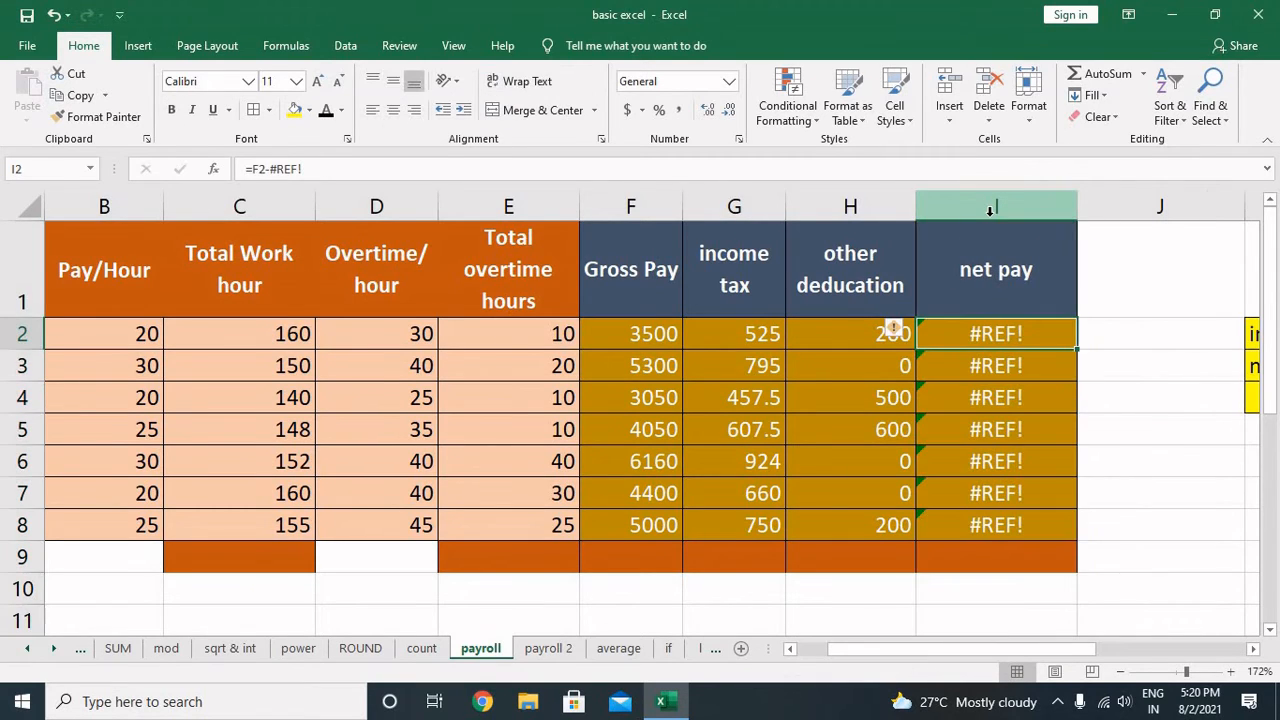
{"action": "key", "text": "Down"}
{"action": "key", "text": "Down"}
{"action": "key", "text": "Down"}
{"action": "key", "text": "Up"}
{"action": "key", "text": "Up"}
{"action": "key", "text": "Up"}
Rewrite the net pay formula in I2 as =F2-(G2+H2).
{"action": "key", "text": "F2"}
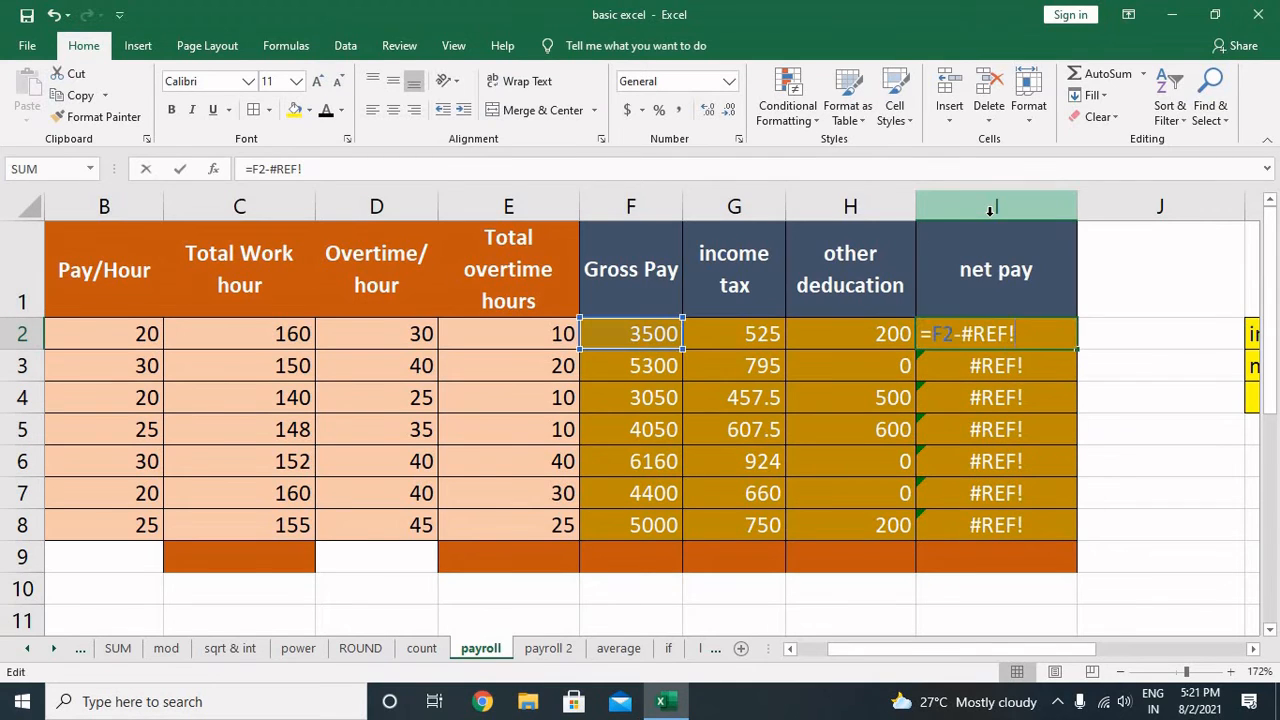
{"action": "key", "text": "BackSpace"}
{"action": "key", "text": "BackSpace"}
{"action": "key", "text": "BackSpace"}
{"action": "key", "text": "BackSpace"}
{"action": "key", "text": "BackSpace"}
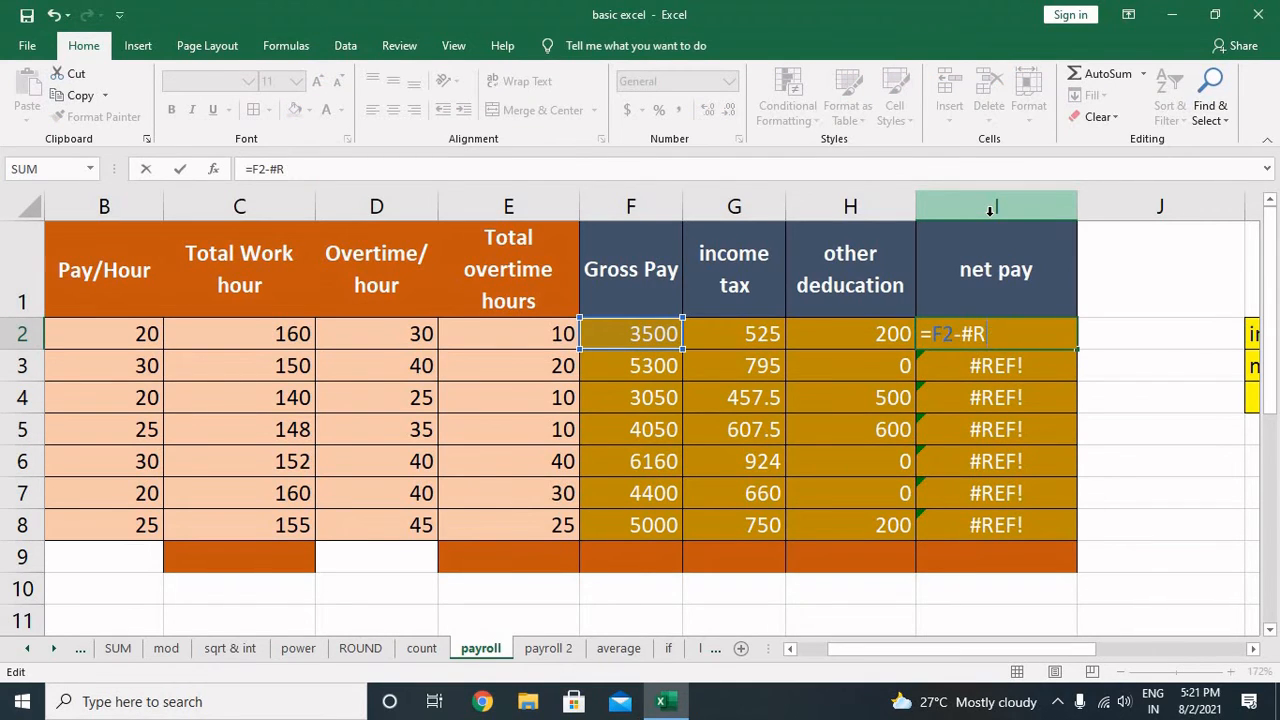
{"action": "type", "text": "("}
{"action": "left_click", "coordinate": [740, 347]}
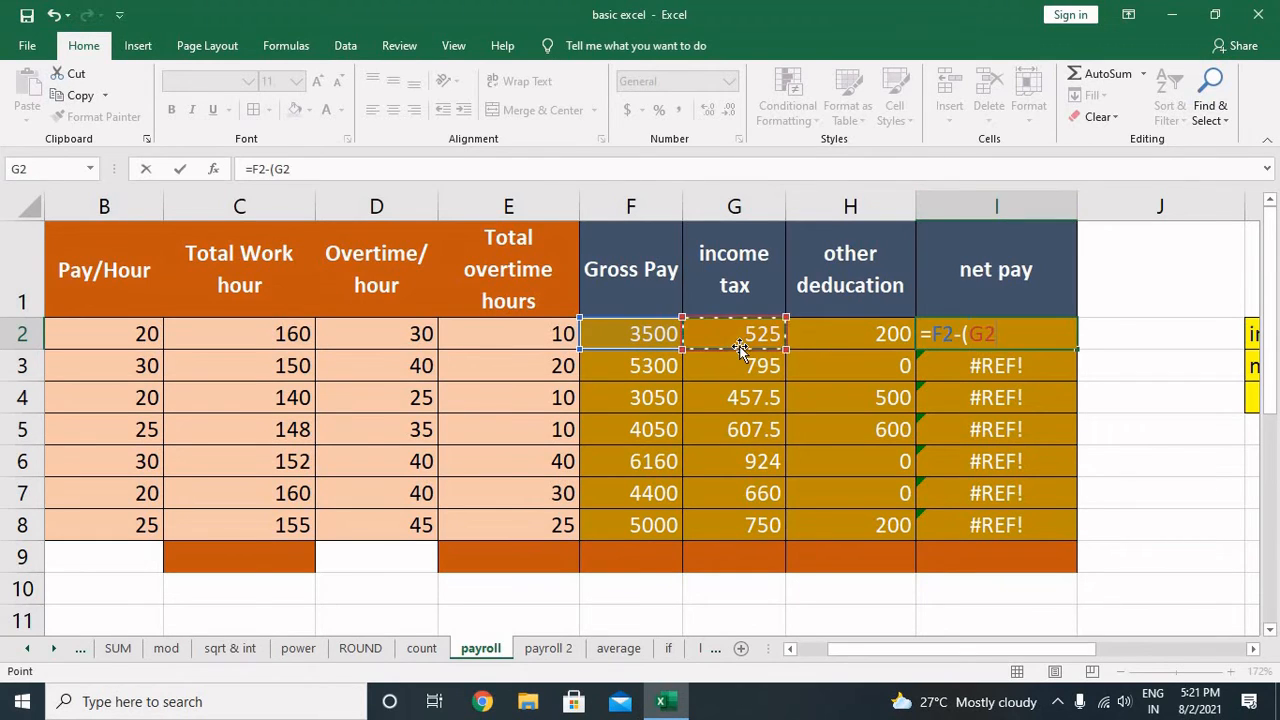
{"action": "type", "text": "+"}
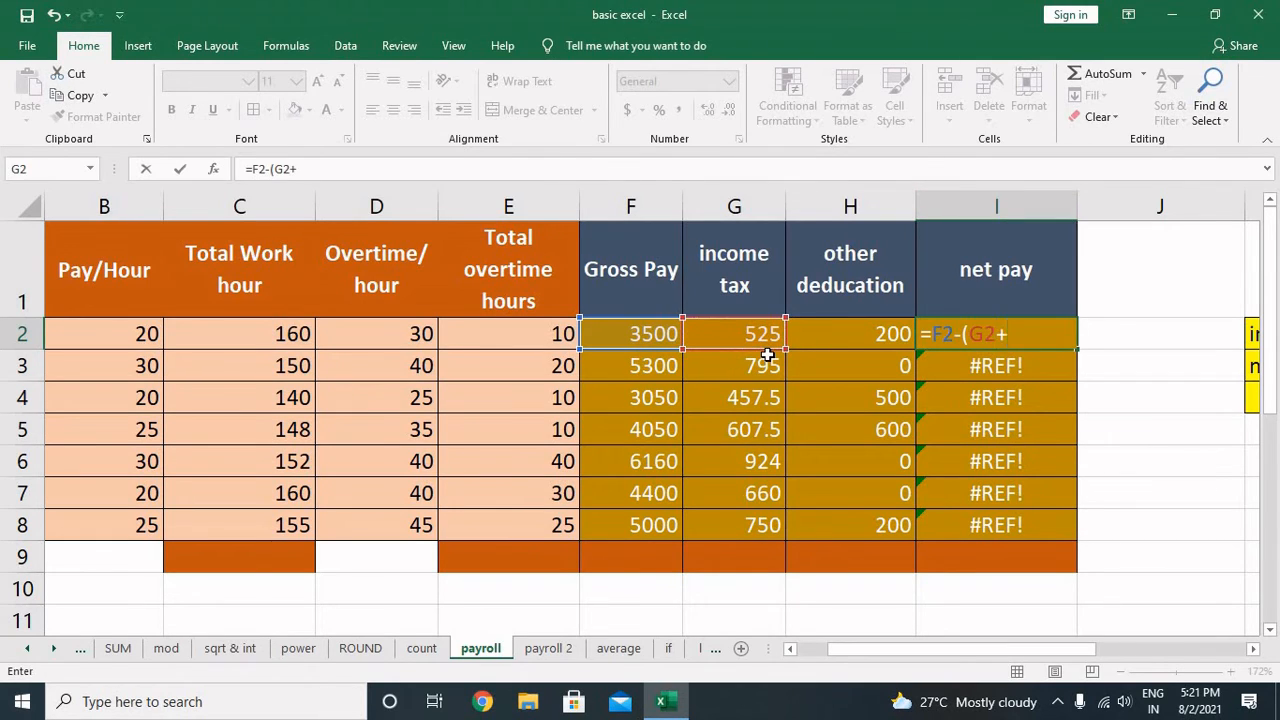
{"action": "key", "text": "Left"}
{"action": "type", "text": ")"}
{"action": "key", "text": "Return"}
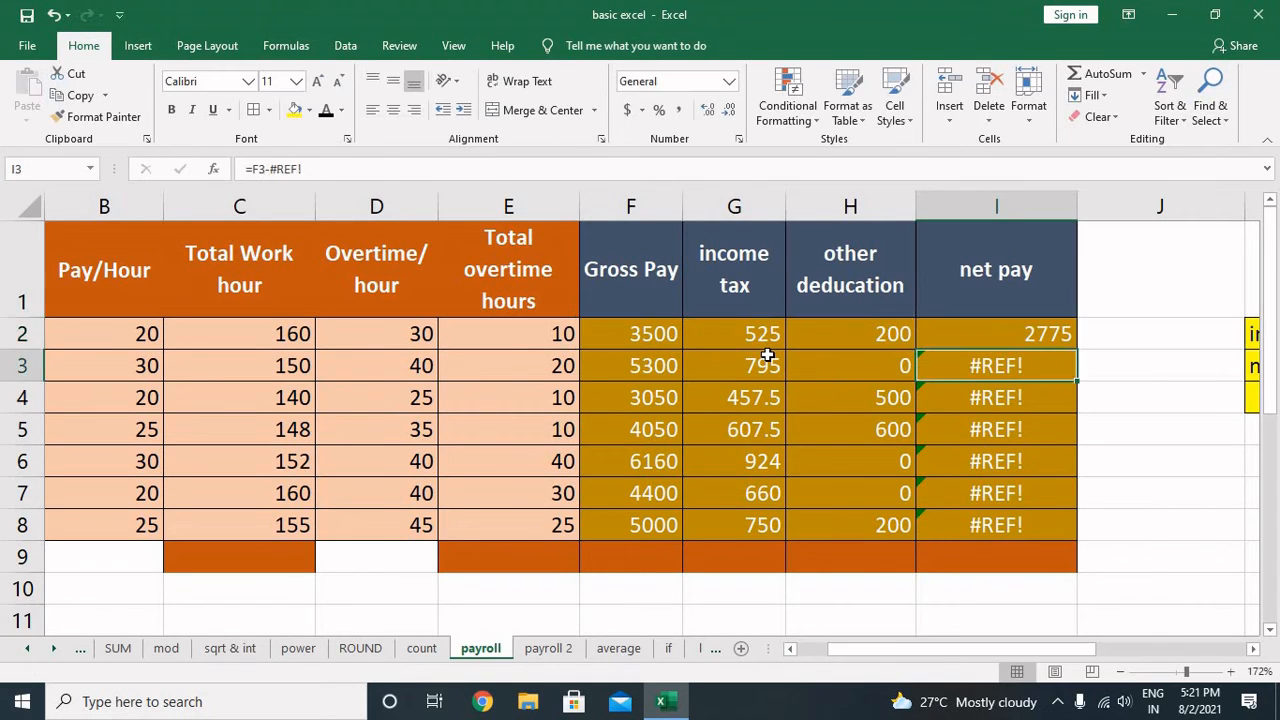
Fill the corrected net pay formula from I2 down through I8.
{"action": "key", "text": "Up"}
{"action": "key", "text": "shift+Down"}
{"action": "key", "text": "shift+Down"}
{"action": "key", "text": "shift+Down"}
{"action": "key", "text": "shift+Down"}
{"action": "key", "text": "shift+Down"}
{"action": "key", "text": "shift+Down"}
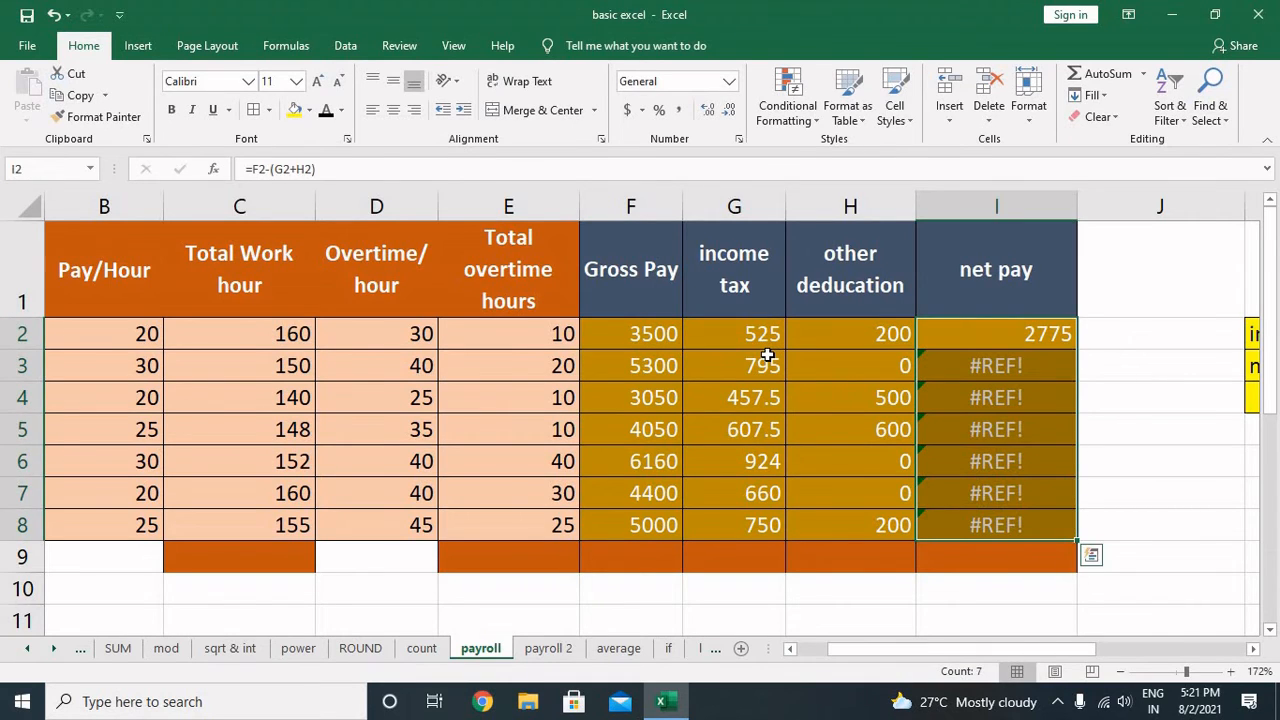
{"action": "key", "text": "ctrl+d"}
Review the first employee row's entries and formulas across the pay, gross pay, income tax and other deduction columns.
{"action": "key", "text": "Left"}
{"action": "key", "text": "Left"}
{"action": "key", "text": "Left"}
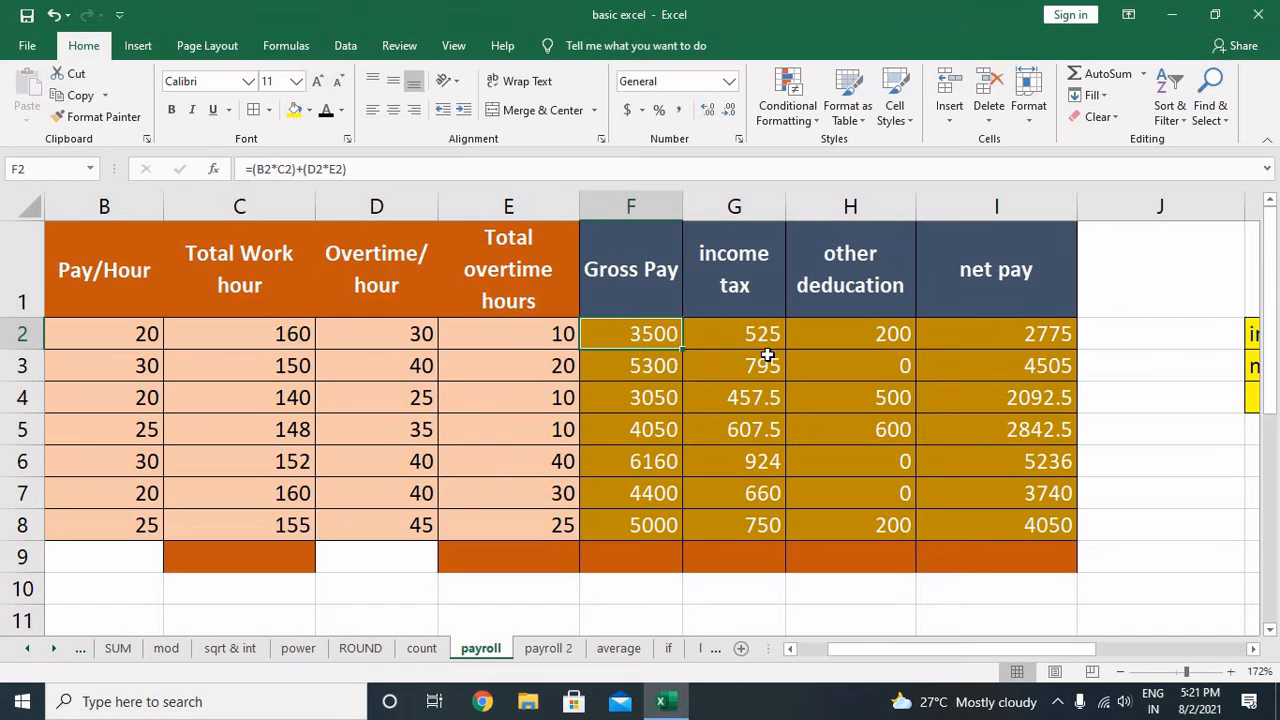
{"action": "key", "text": "Left"}
{"action": "key", "text": "Left"}
{"action": "key", "text": "Left"}
{"action": "key", "text": "Left"}
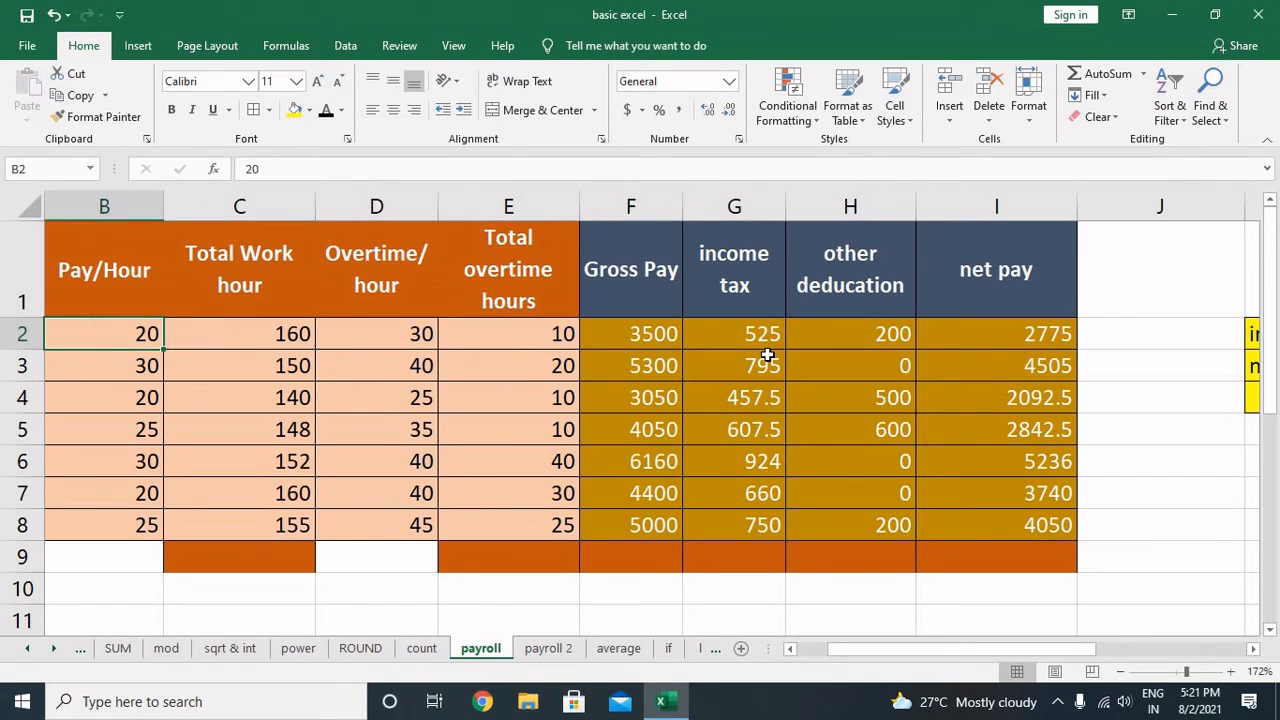
{"action": "key", "text": "Right"}
{"action": "key", "text": "Right"}
{"action": "key", "text": "Right"}
{"action": "key", "text": "Right"}
{"action": "key", "text": "Right"}
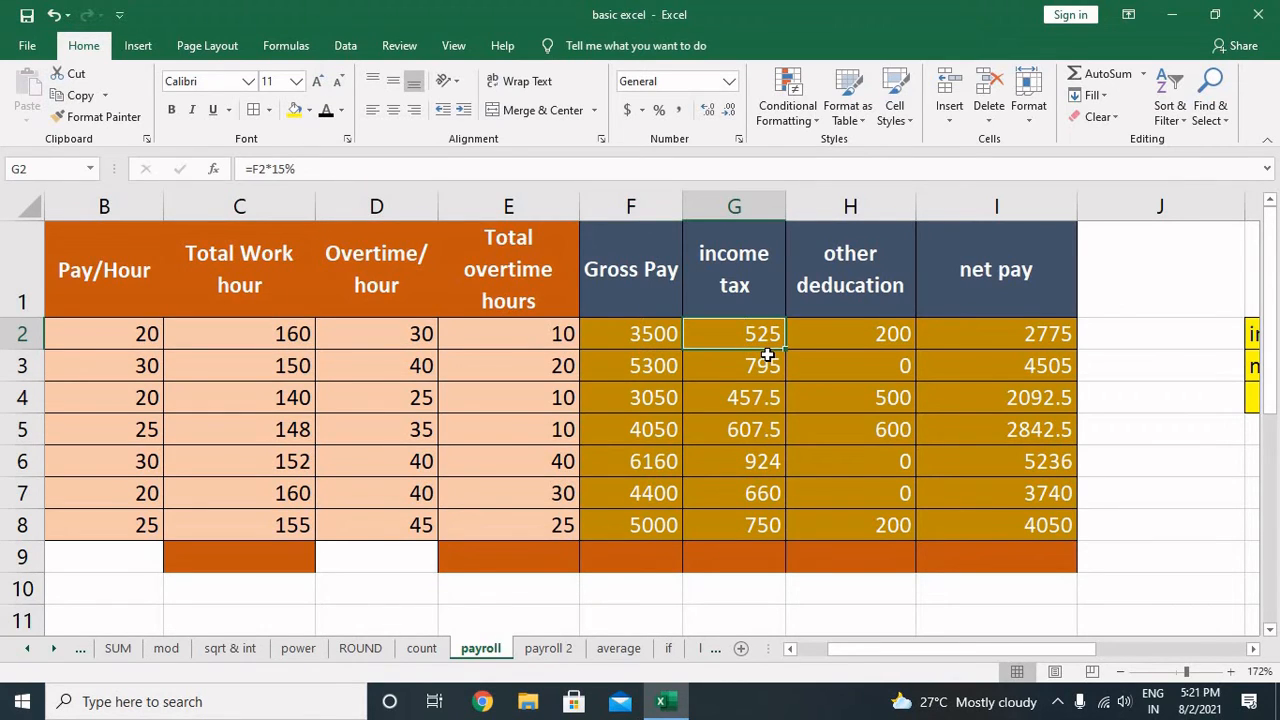
{"action": "key", "text": "Right"}
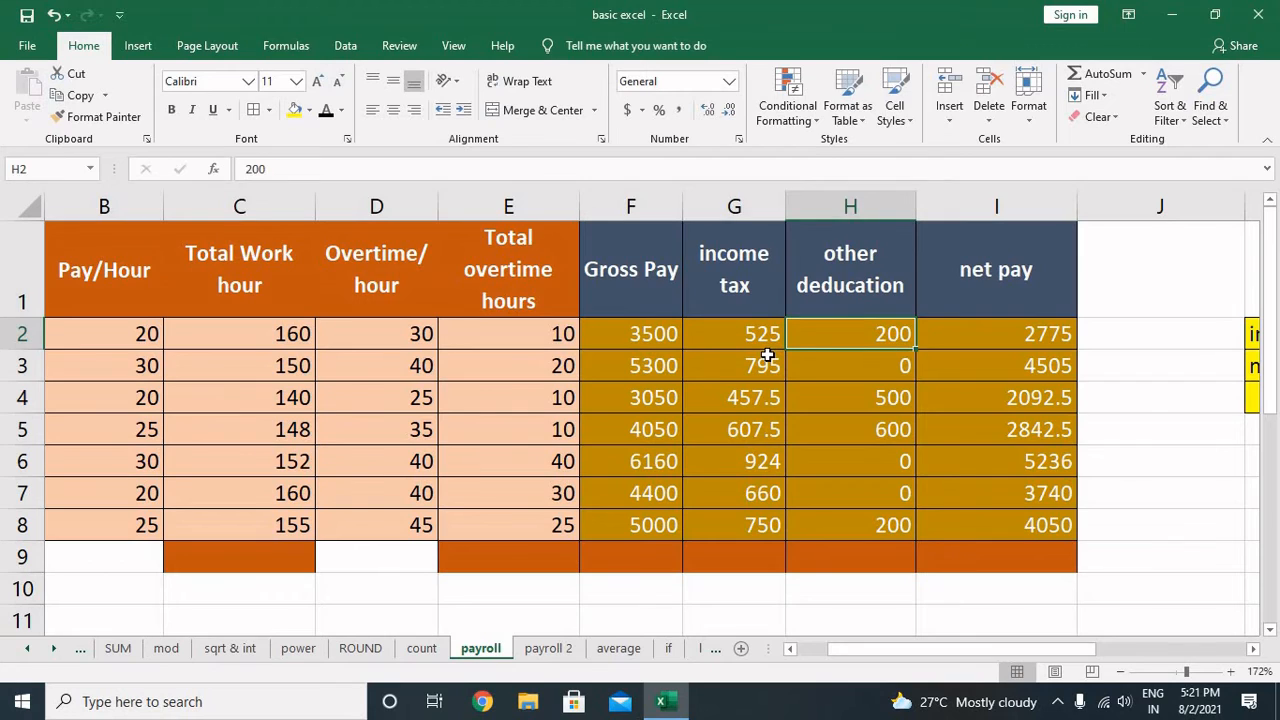
Review how the first employee's net pay formula draws on the gross pay, income tax and other deduction cells.
{"action": "key", "text": "Right"}
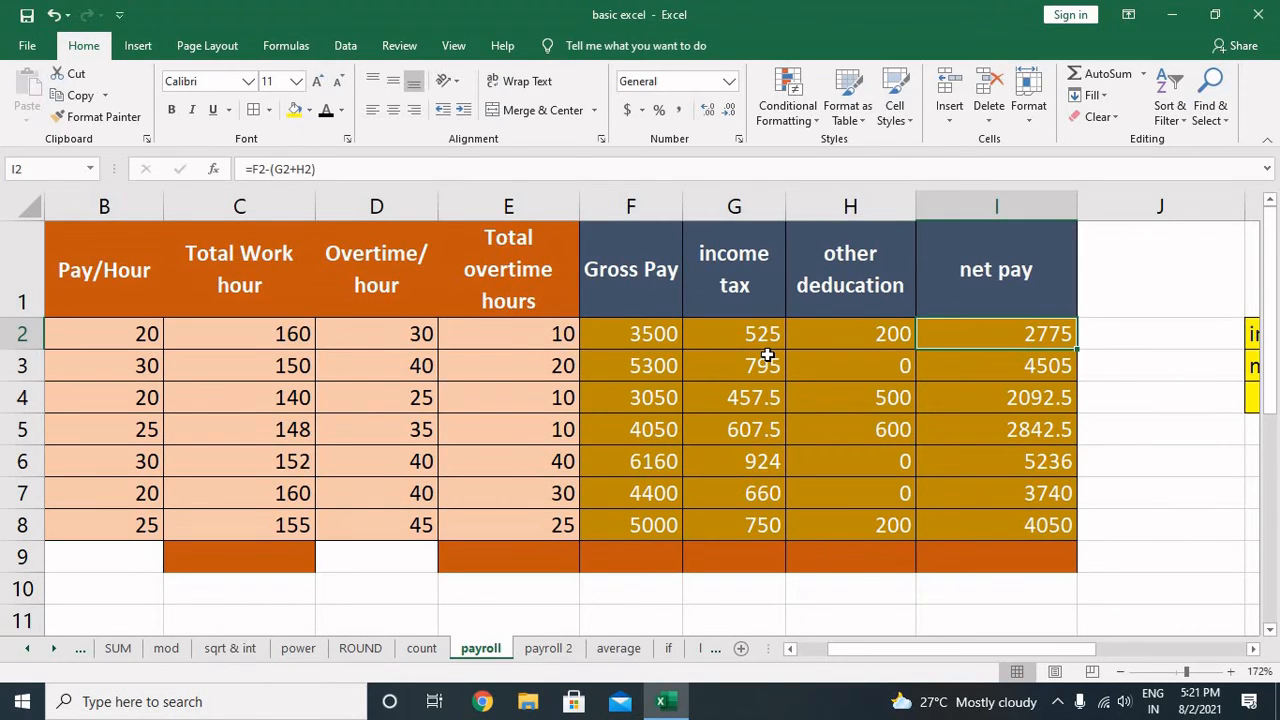
{"action": "key", "text": "Left"}
{"action": "key", "text": "Right"}
{"action": "key", "text": "Left"}
{"action": "key", "text": "Left"}
{"action": "key", "text": "Left"}
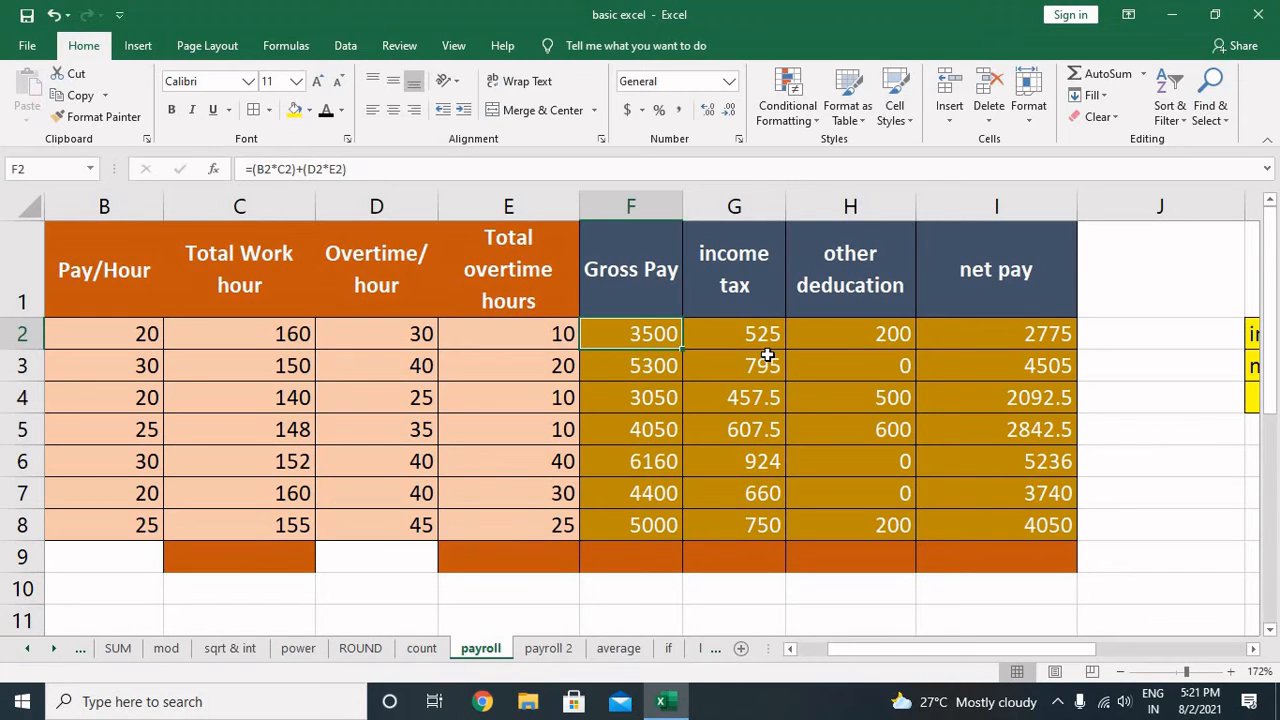
{"action": "key", "text": "Right"}
{"action": "key", "text": "Right"}
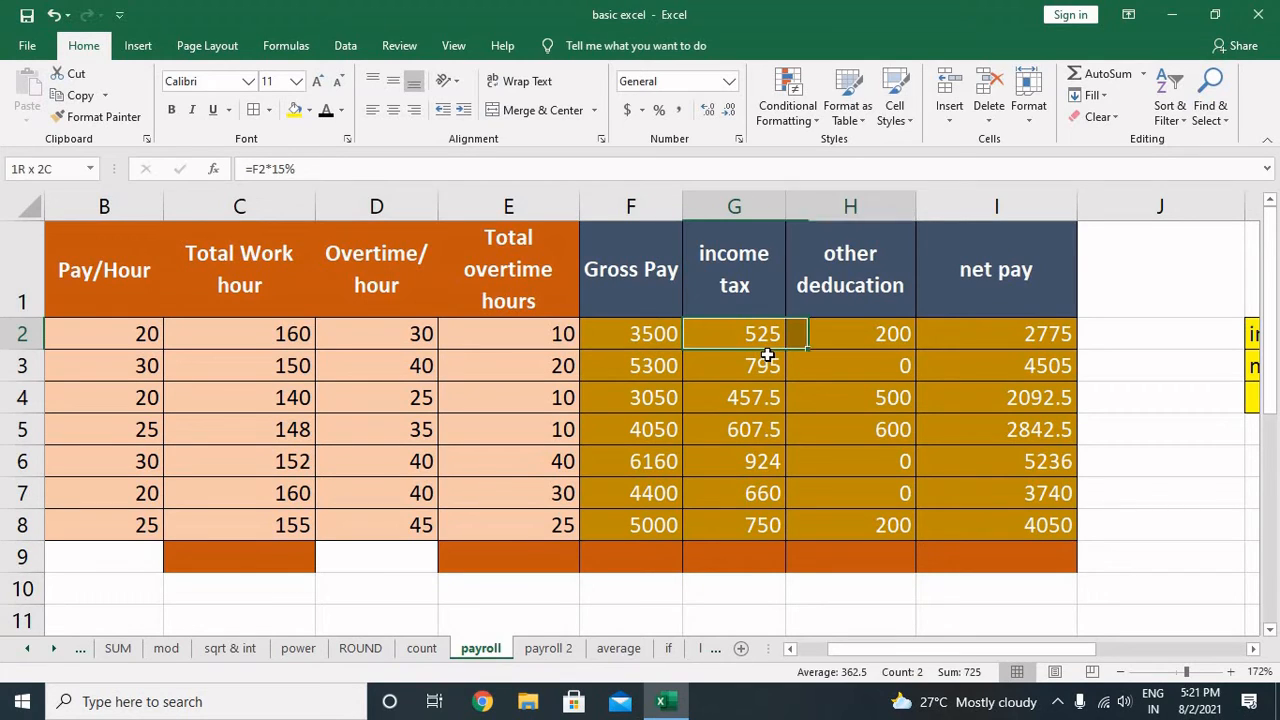
{"action": "key", "text": "Right"}
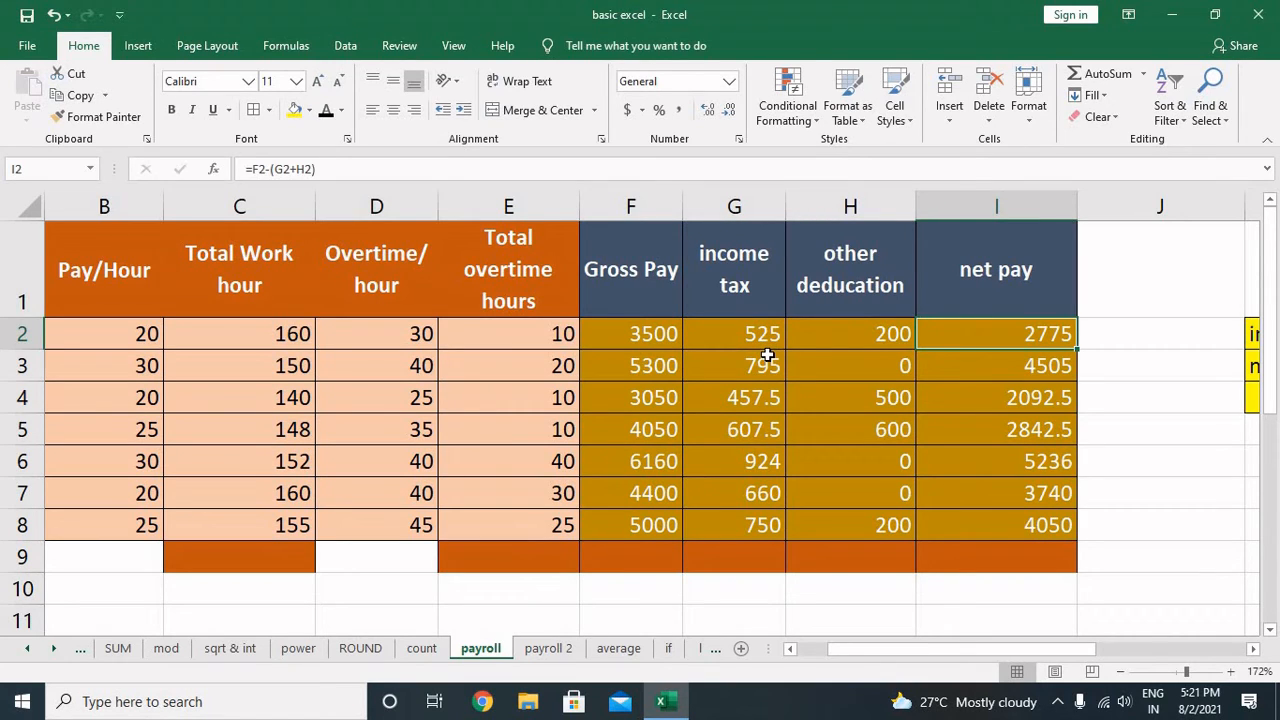
{"action": "key", "text": "Left"}
{"action": "key", "text": "Left"}
{"action": "key", "text": "Left"}
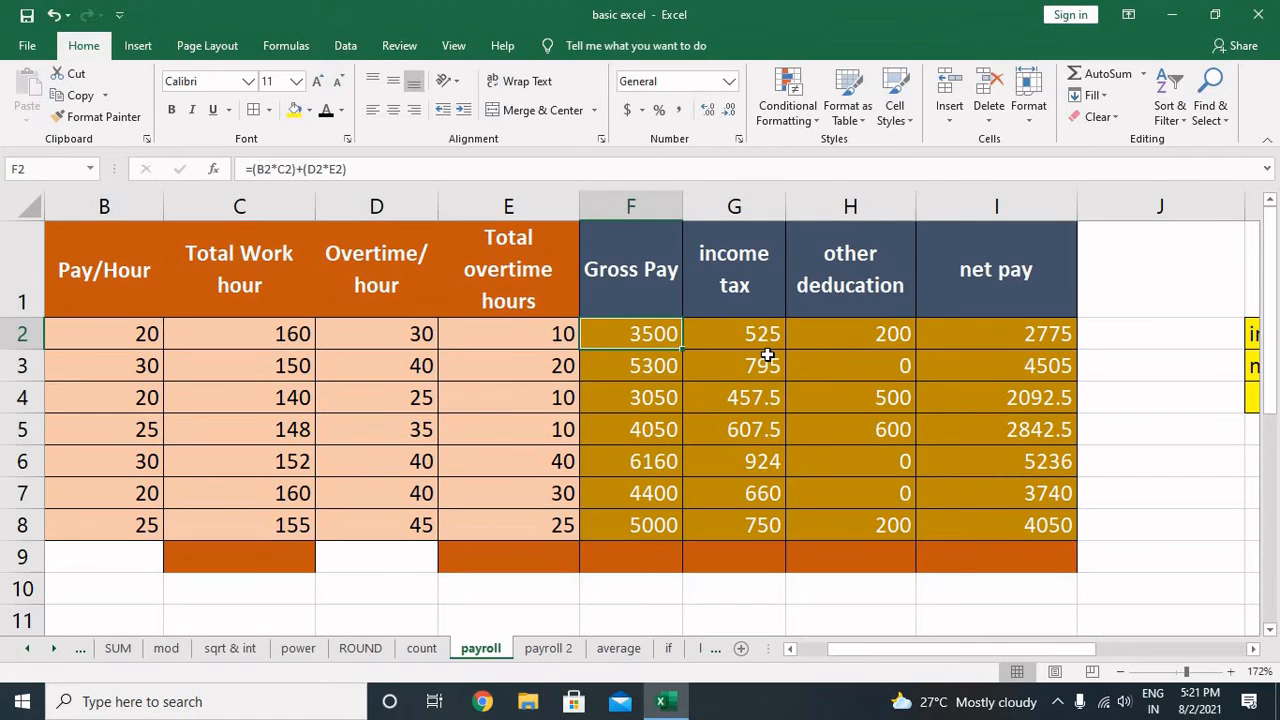
{"action": "key", "text": "Right"}
{"action": "key", "text": "Right"}
{"action": "key", "text": "Right"}
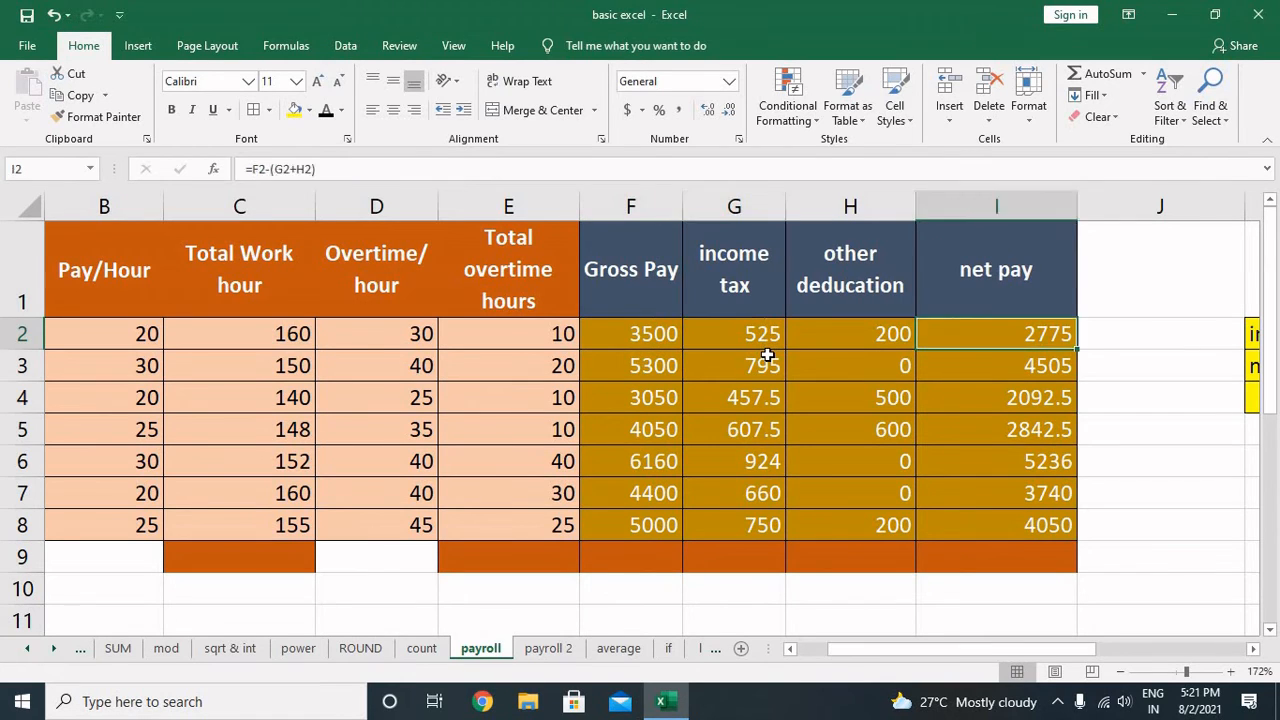
Total the work hours in C9 with =SUM(C2:C8).
{"action": "key", "text": "Left"}
{"action": "key", "text": "Left"}
{"action": "key", "text": "Left"}
{"action": "key", "text": "Left"}
{"action": "key", "text": "Left"}
{"action": "key", "text": "Left"}
{"action": "key", "text": "Left"}
{"action": "key", "text": "Left"}
{"action": "key", "text": "Right"}
{"action": "key", "text": "Right"}
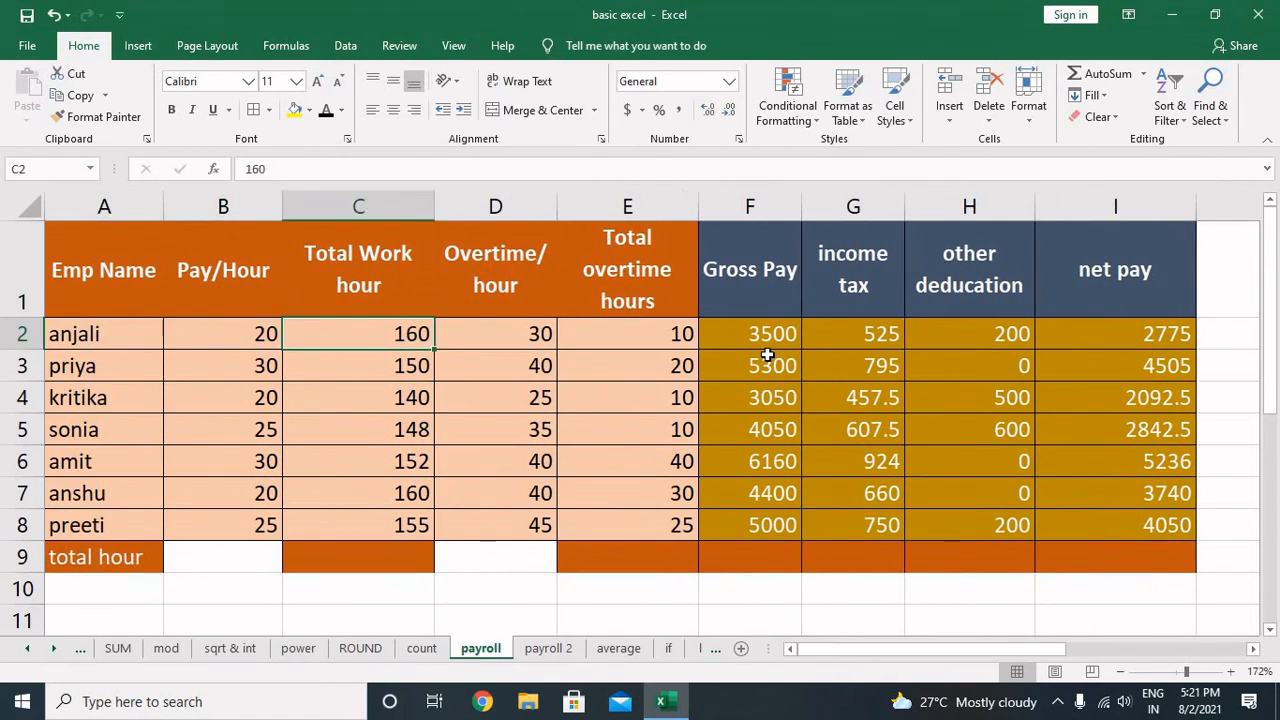
{"action": "key", "text": "Down"}
{"action": "key", "text": "Down"}
{"action": "key", "text": "Down"}
{"action": "key", "text": "Down"}
{"action": "key", "text": "Down"}
{"action": "key", "text": "Down"}
{"action": "key", "text": "Down"}
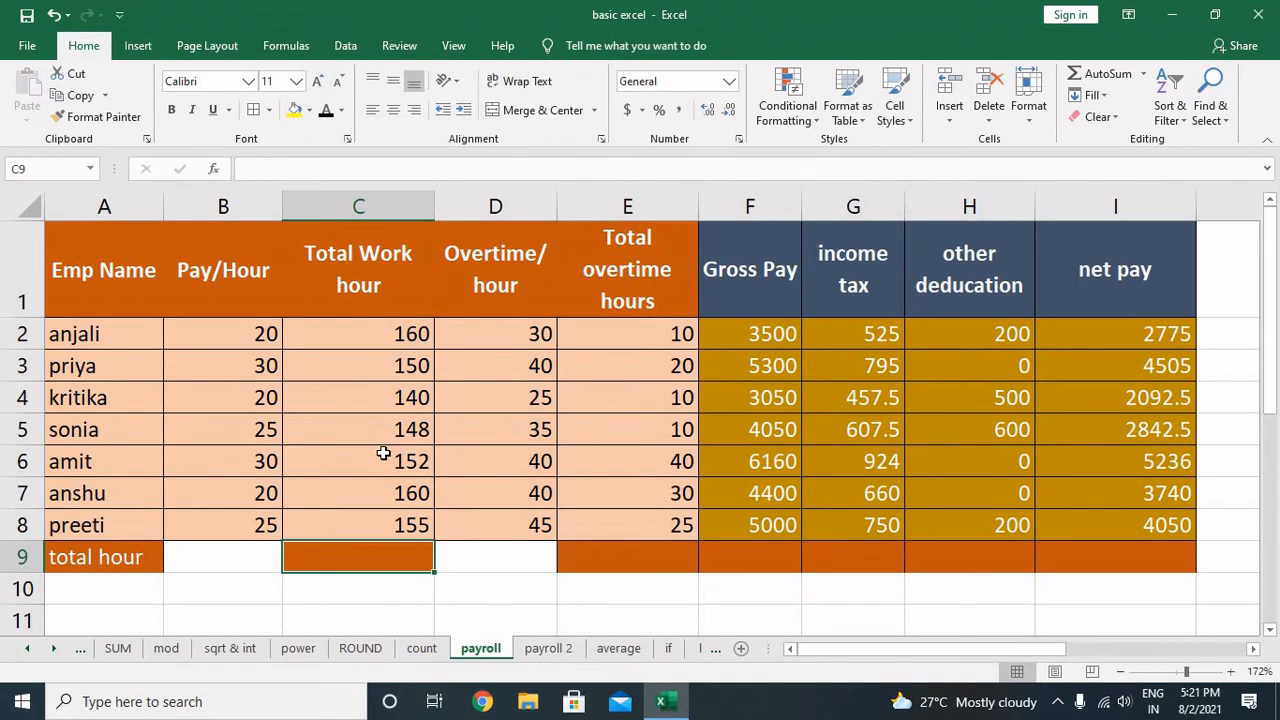
{"action": "type", "text": "=s"}
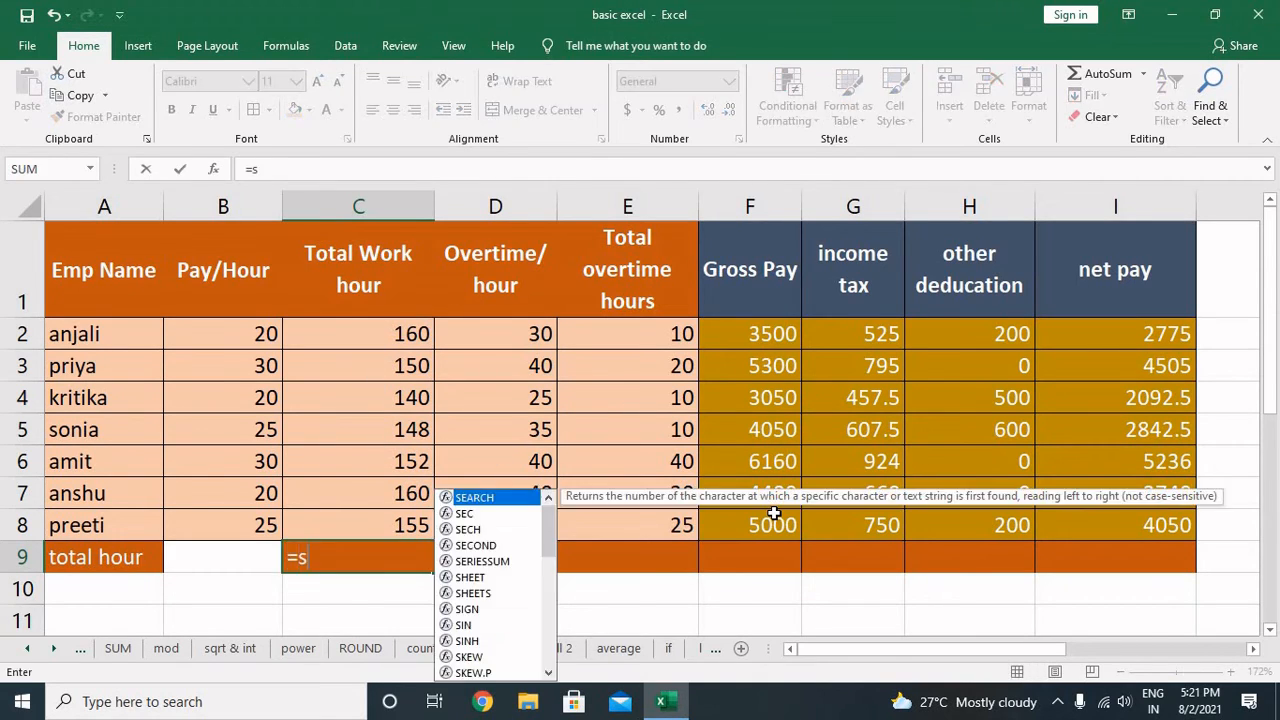
{"action": "type", "text": "um("}
{"action": "key", "text": "Up"}
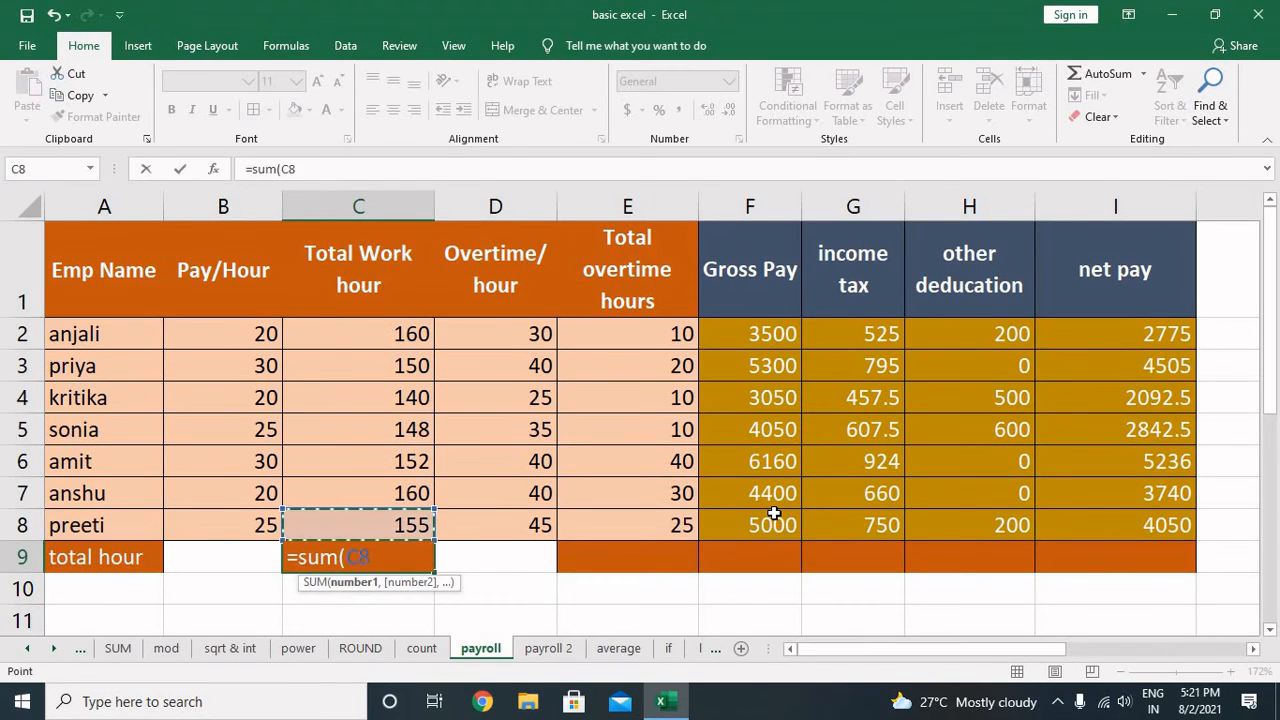
{"action": "key", "text": "shift+Up"}
{"action": "key", "text": "shift+Up"}
{"action": "key", "text": "shift+Up"}
{"action": "key", "text": "shift+Up"}
{"action": "key", "text": "shift+Up"}
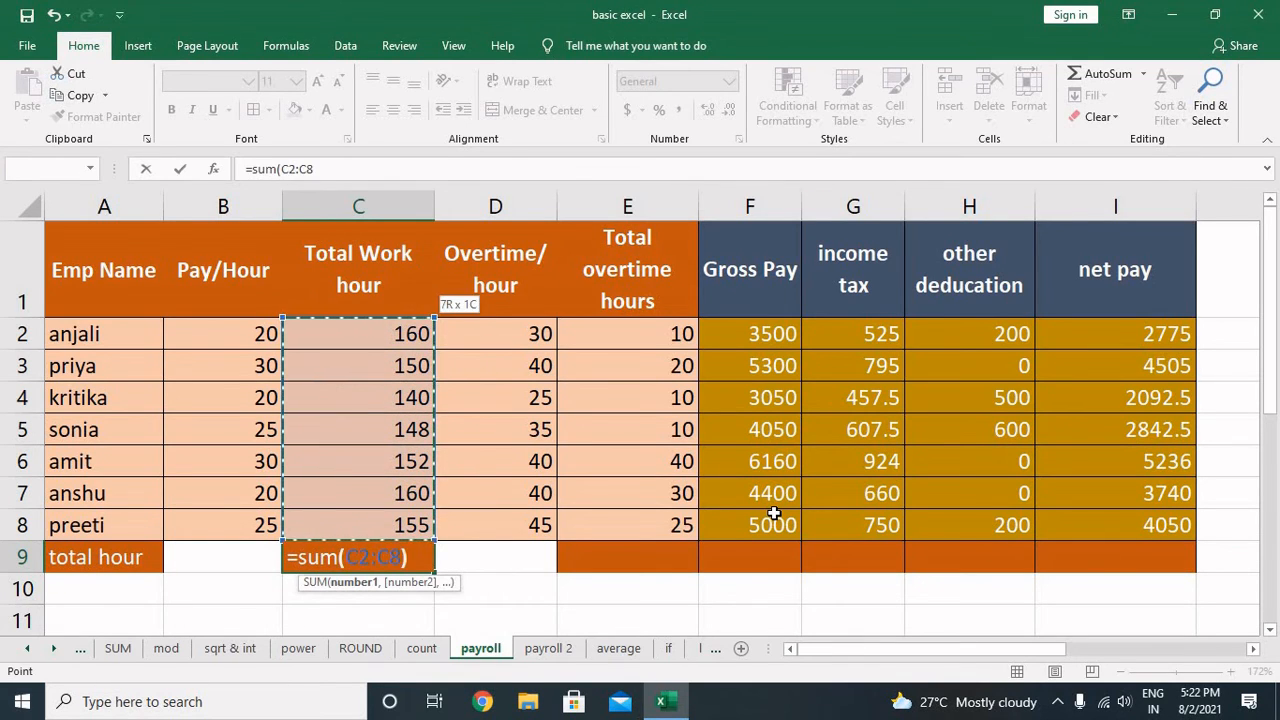
{"action": "type", "text": ")"}
{"action": "key", "text": "Return"}
Total the overtime hours in E9 with =SUM(E2:E8).
{"action": "key", "text": "Up"}
{"action": "key", "text": "Right"}
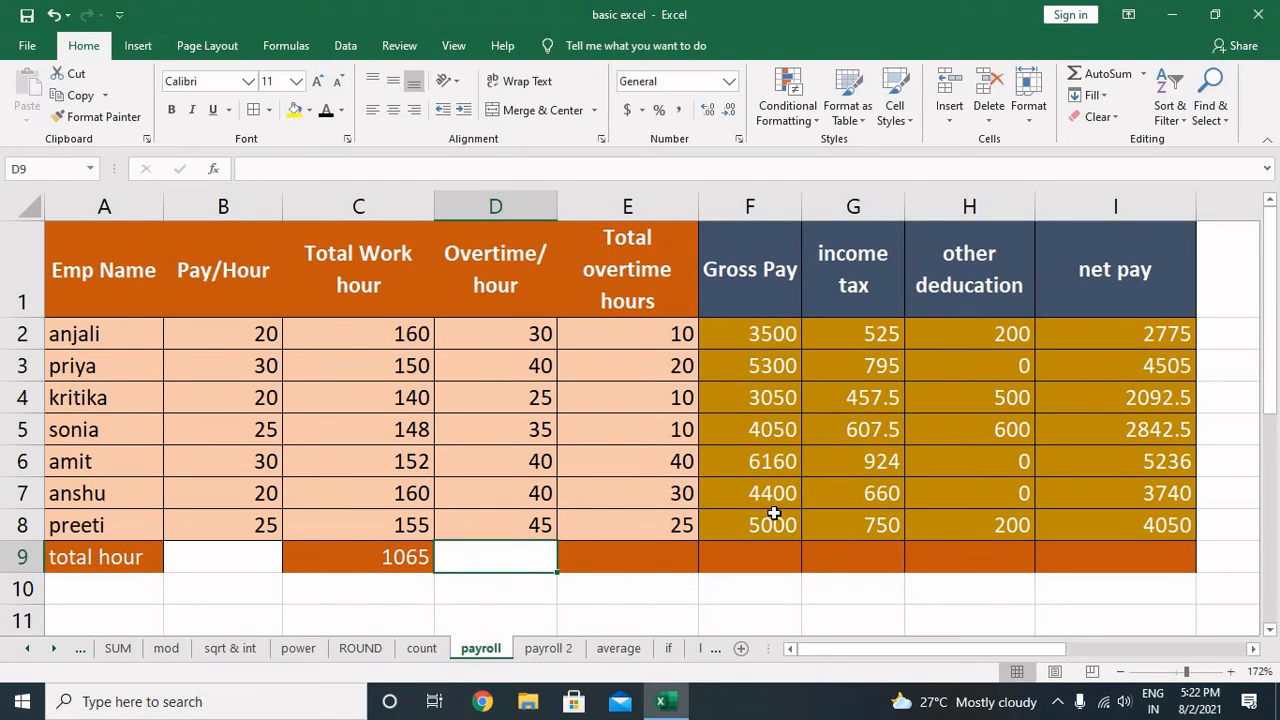
{"action": "key", "text": "Left"}
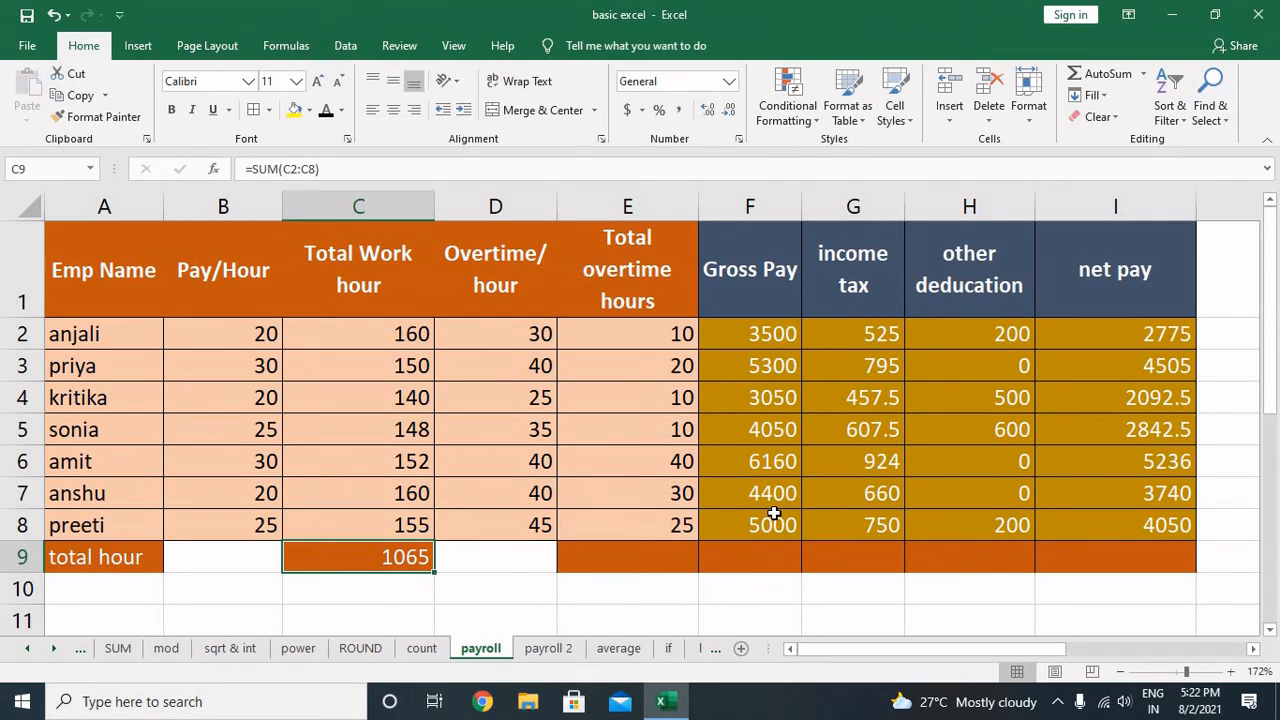
{"action": "key", "text": "Right"}
{"action": "key", "text": "Right"}
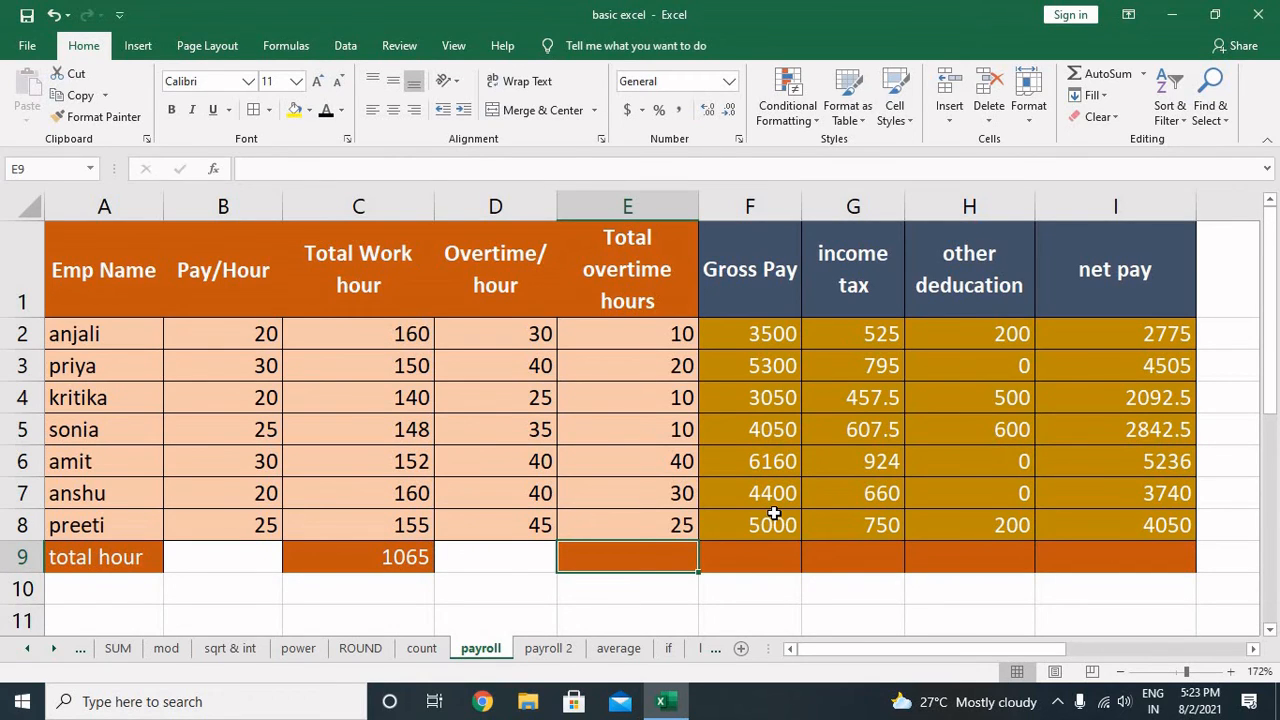
{"action": "type", "text": "="}
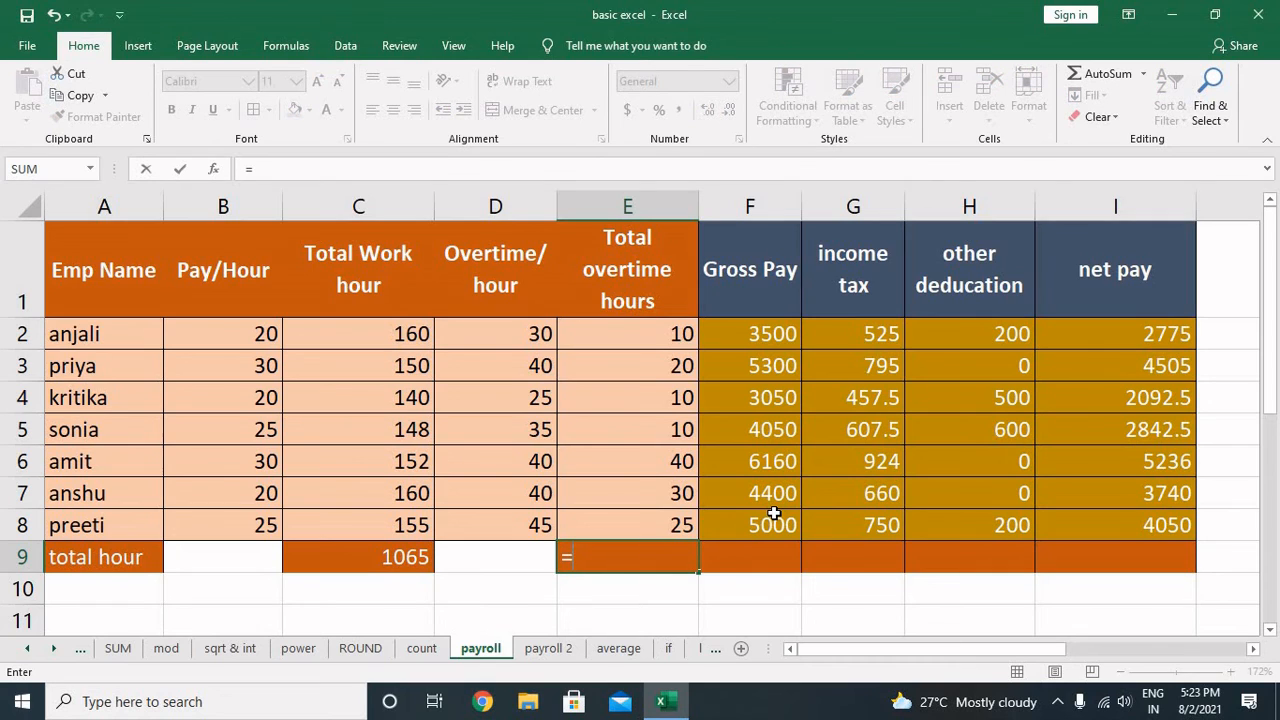
{"action": "type", "text": "sum"}
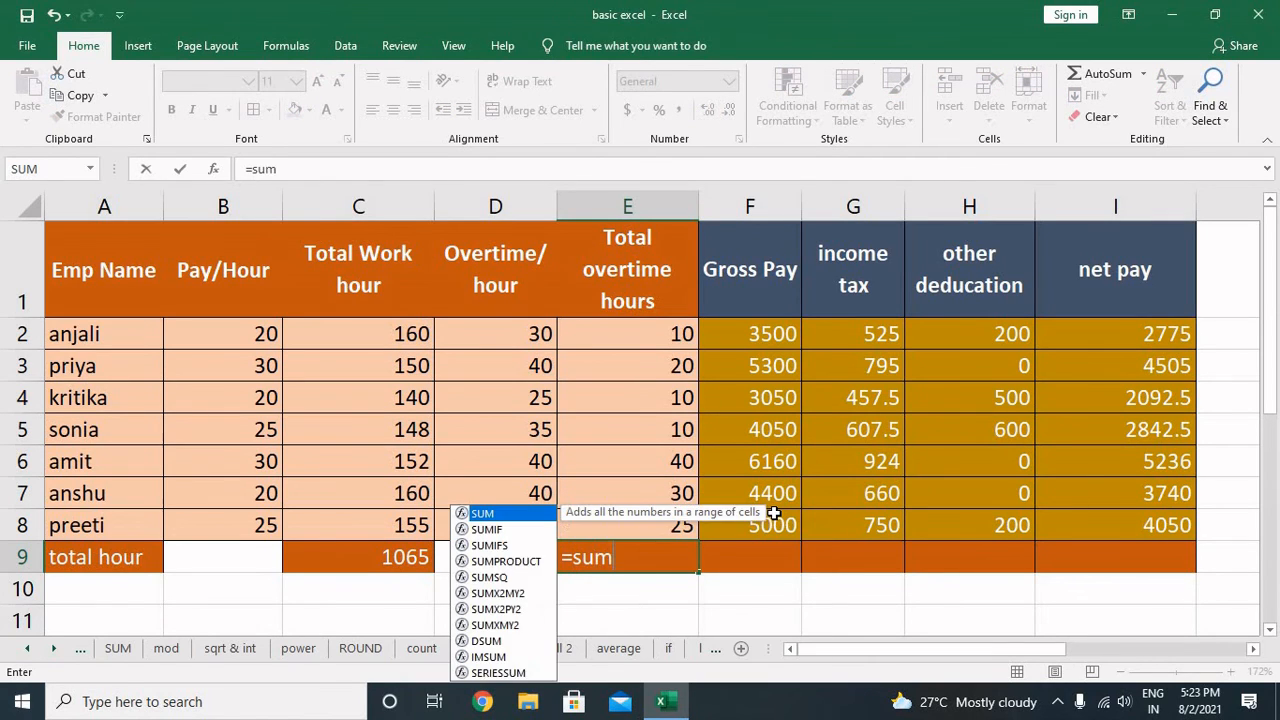
{"action": "type", "text": "("}
{"action": "key", "text": "Up"}
{"action": "key", "text": "shift+Up"}
{"action": "key", "text": "shift+Up"}
{"action": "key", "text": "shift+Up"}
{"action": "key", "text": "shift+Up"}
{"action": "key", "text": "shift+Up"}
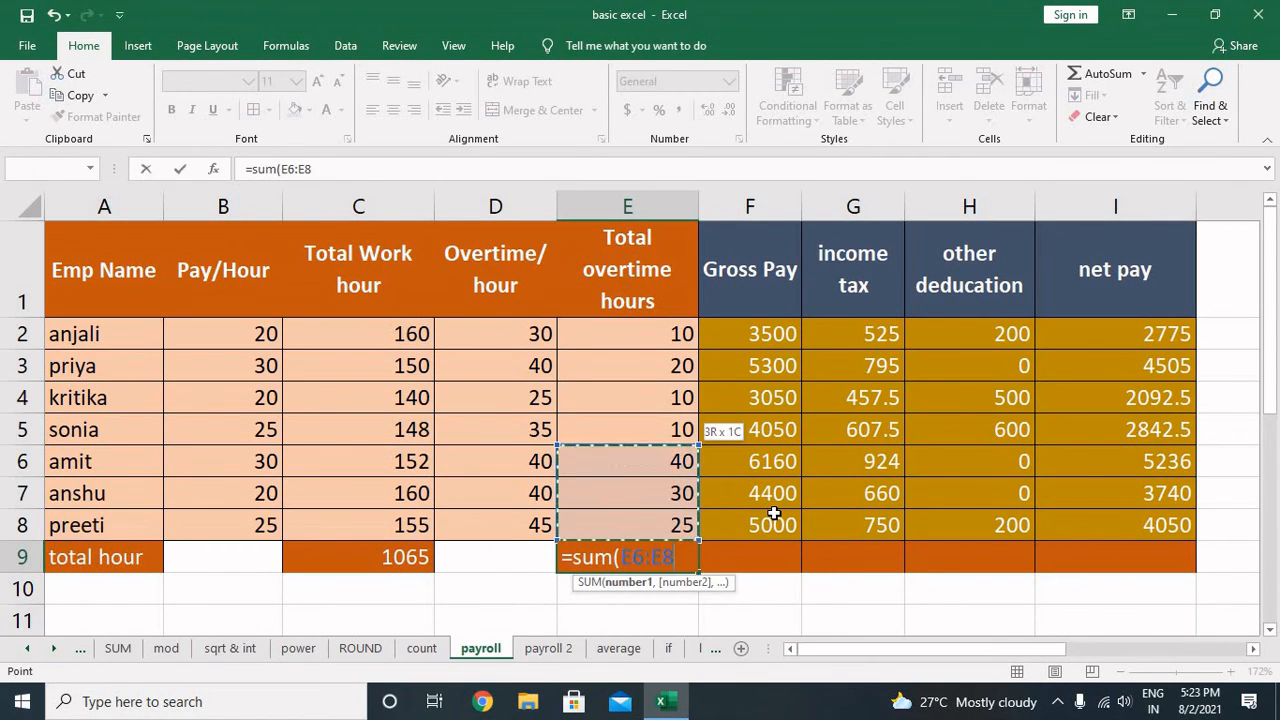
{"action": "key", "text": "shift+Up"}
{"action": "type", "text": ")"}
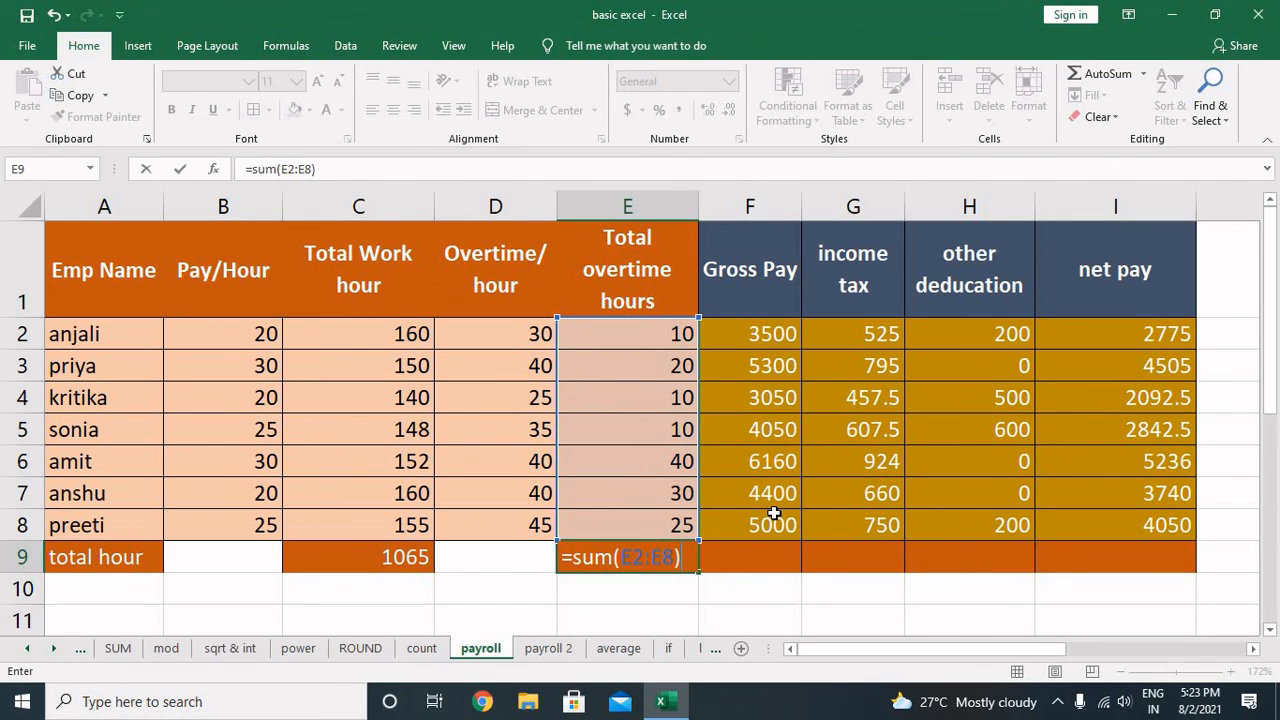
{"action": "key", "text": "Return"}
Total the gross pay in F9 with =SUM(F2:F8).
{"action": "key", "text": "Up"}
{"action": "key", "text": "Right"}
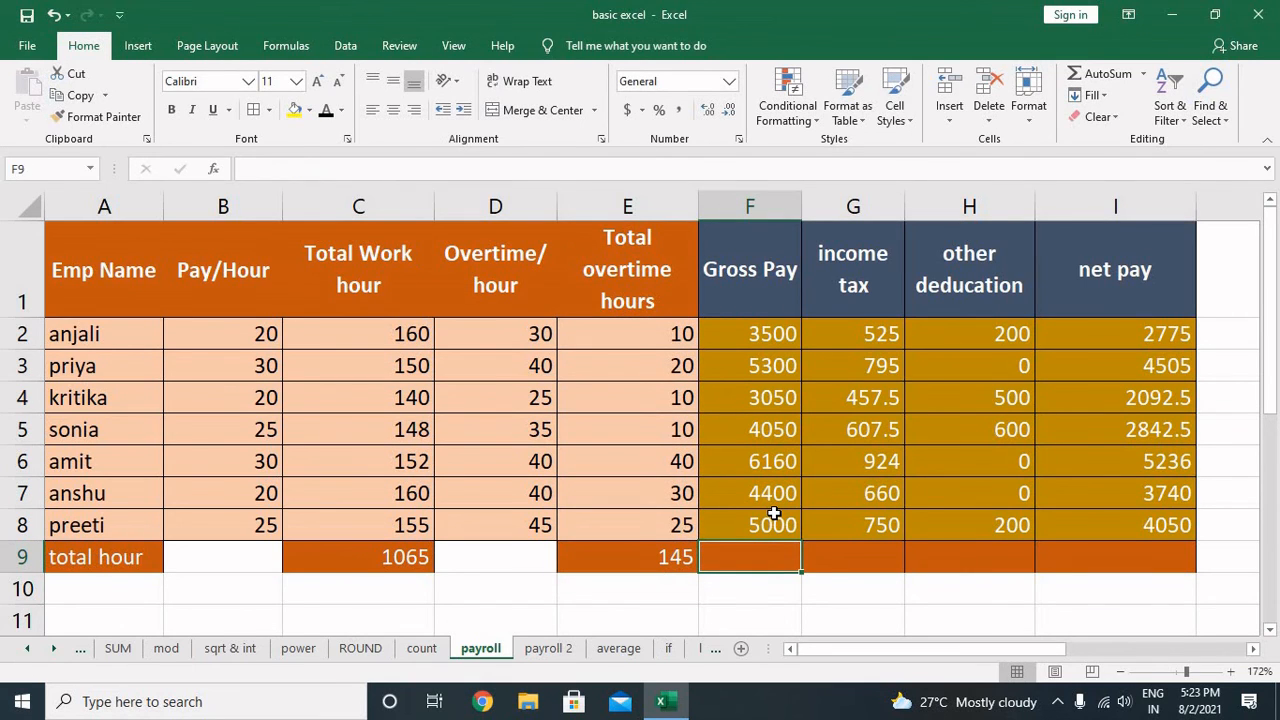
{"action": "type", "text": "=sum("}
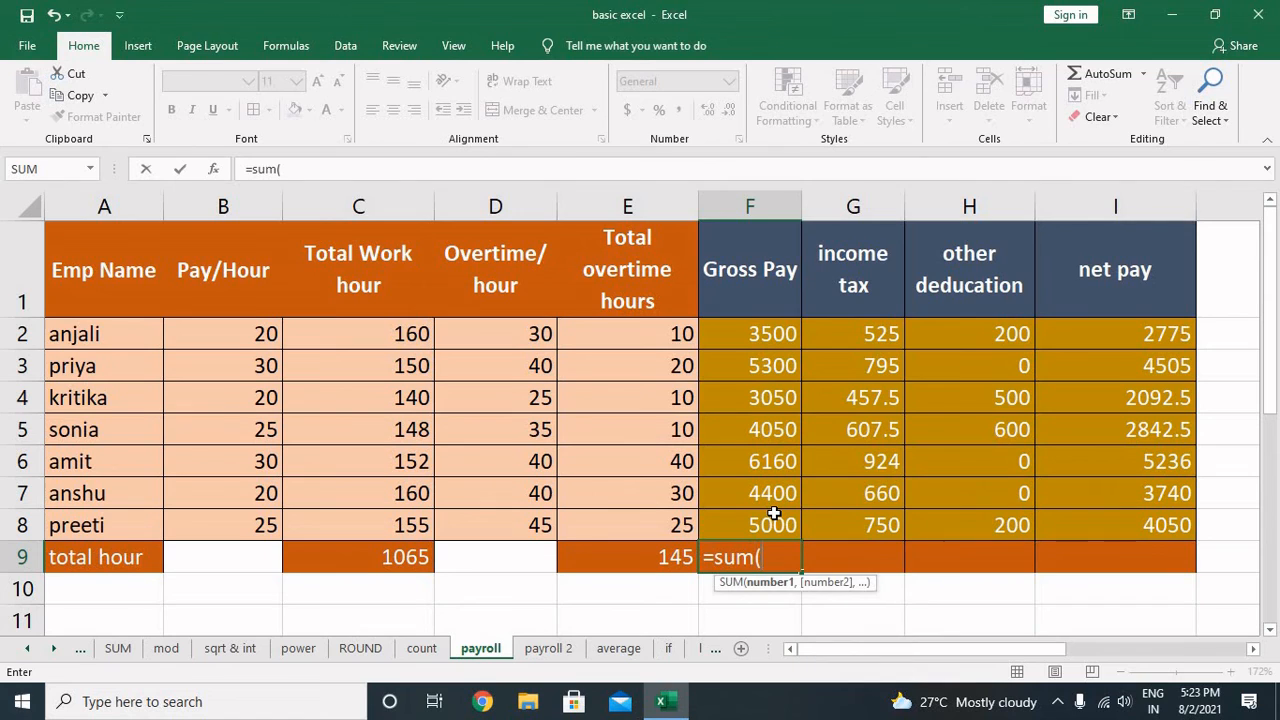
{"action": "key", "text": "Up"}
{"action": "key", "text": "shift+Up"}
{"action": "key", "text": "shift+Up"}
{"action": "key", "text": "shift+Up"}
{"action": "key", "text": "shift+Up"}
{"action": "key", "text": "shift+Up"}
{"action": "key", "text": "shift+Up"}
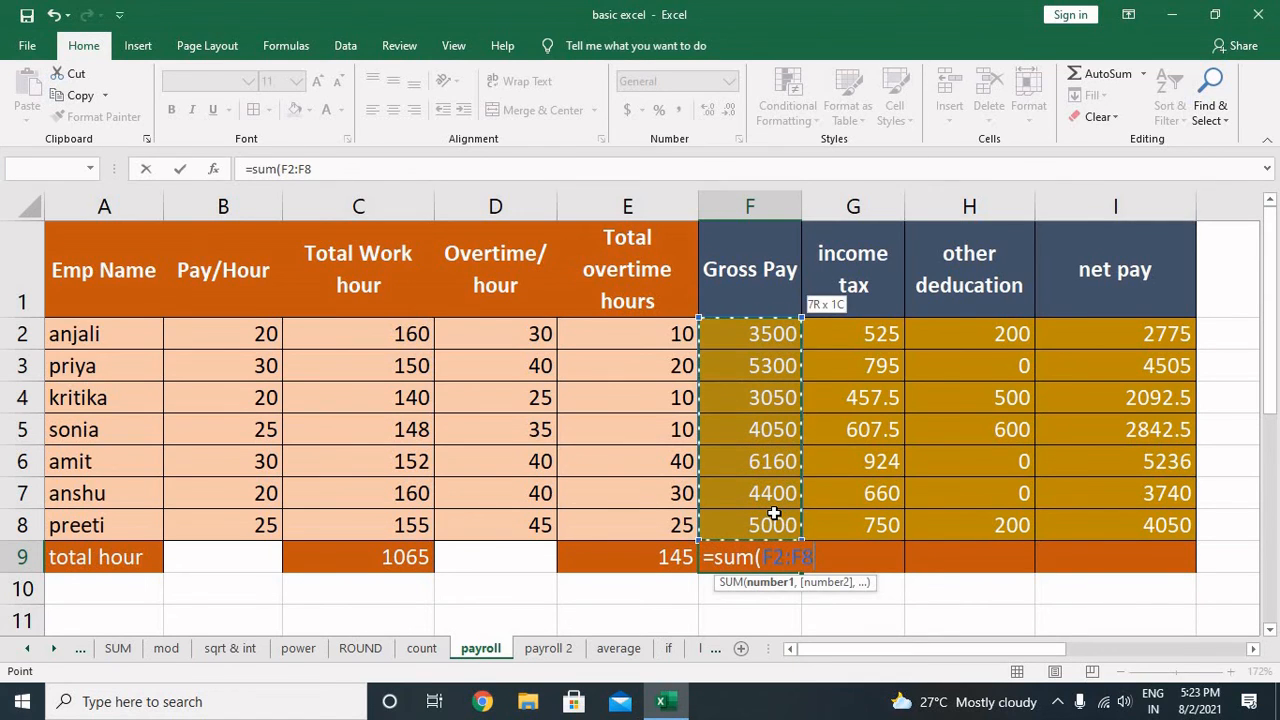
{"action": "type", "text": ")"}
{"action": "key", "text": "Return"}
Clear the income tax total from cell G9.
{"action": "key", "text": "Up"}
{"action": "key", "text": "Right"}
{"action": "key", "text": "Right"}
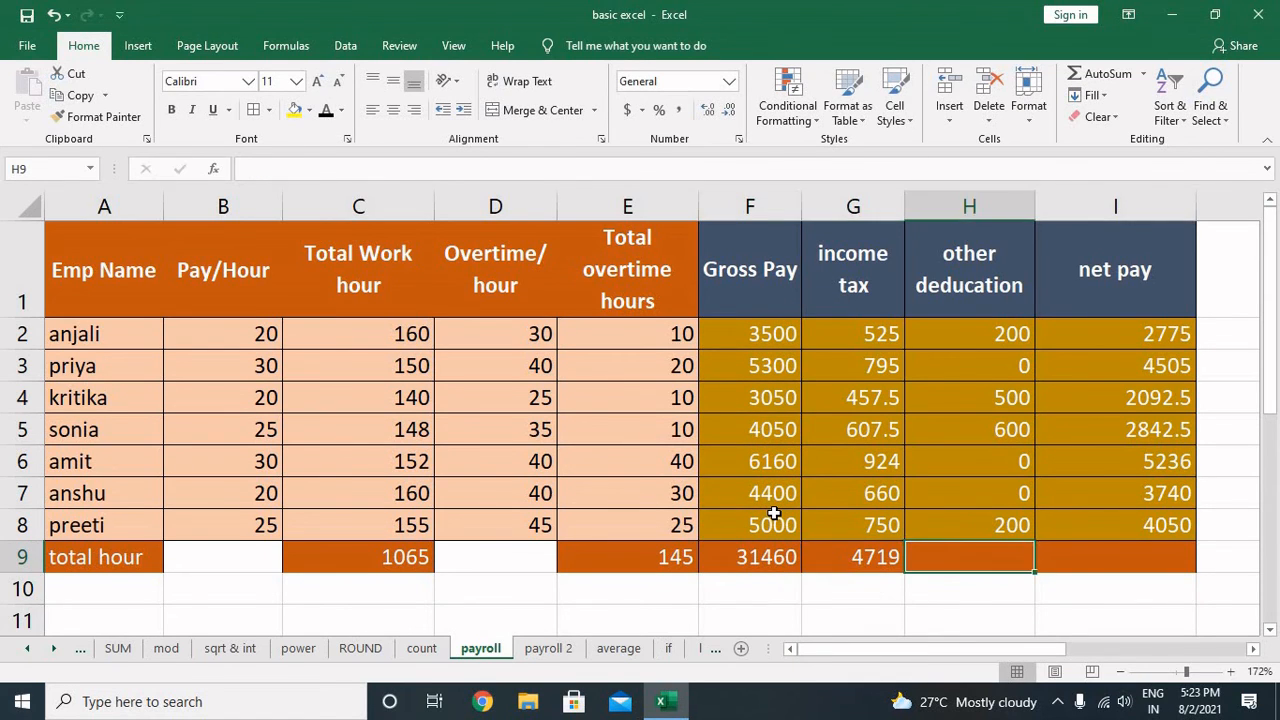
{"action": "key", "text": "Left"}
{"action": "key", "text": "Delete"}
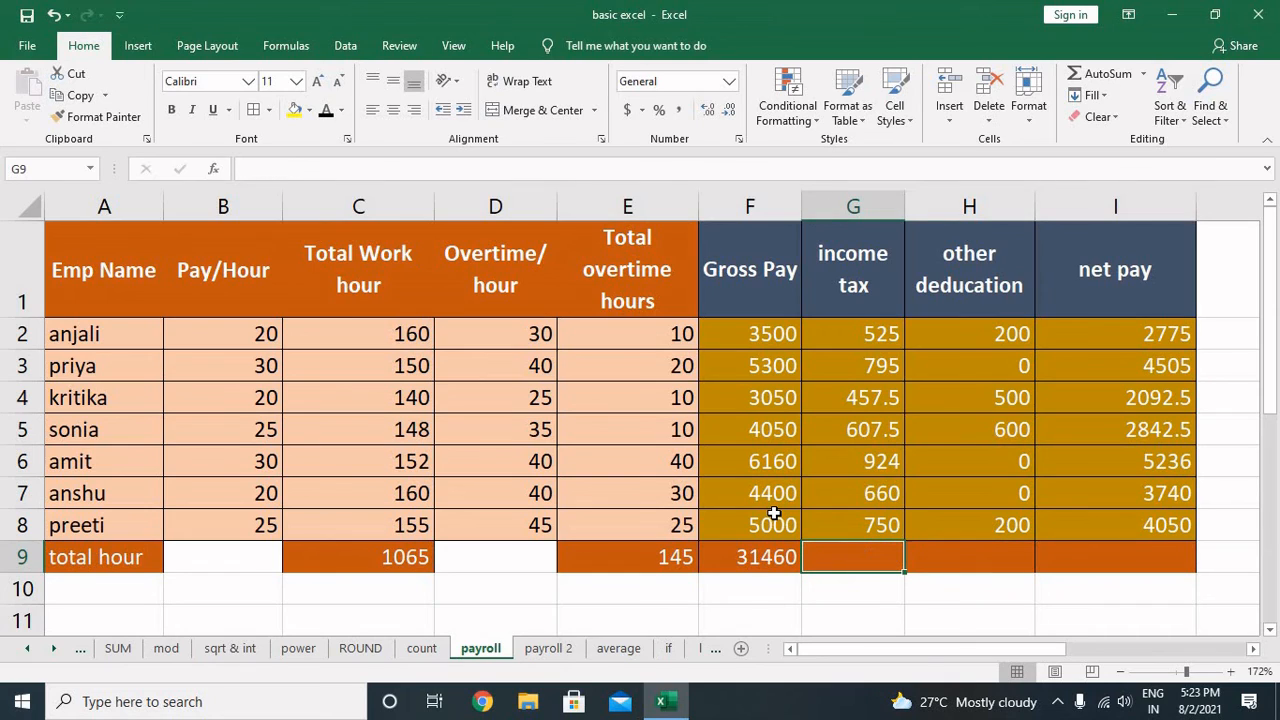
Total the income tax in G9 with =SUM(G2:G8).
{"action": "key", "text": "Up"}
{"action": "key", "text": "Down"}
{"action": "type", "text": "=sum("}
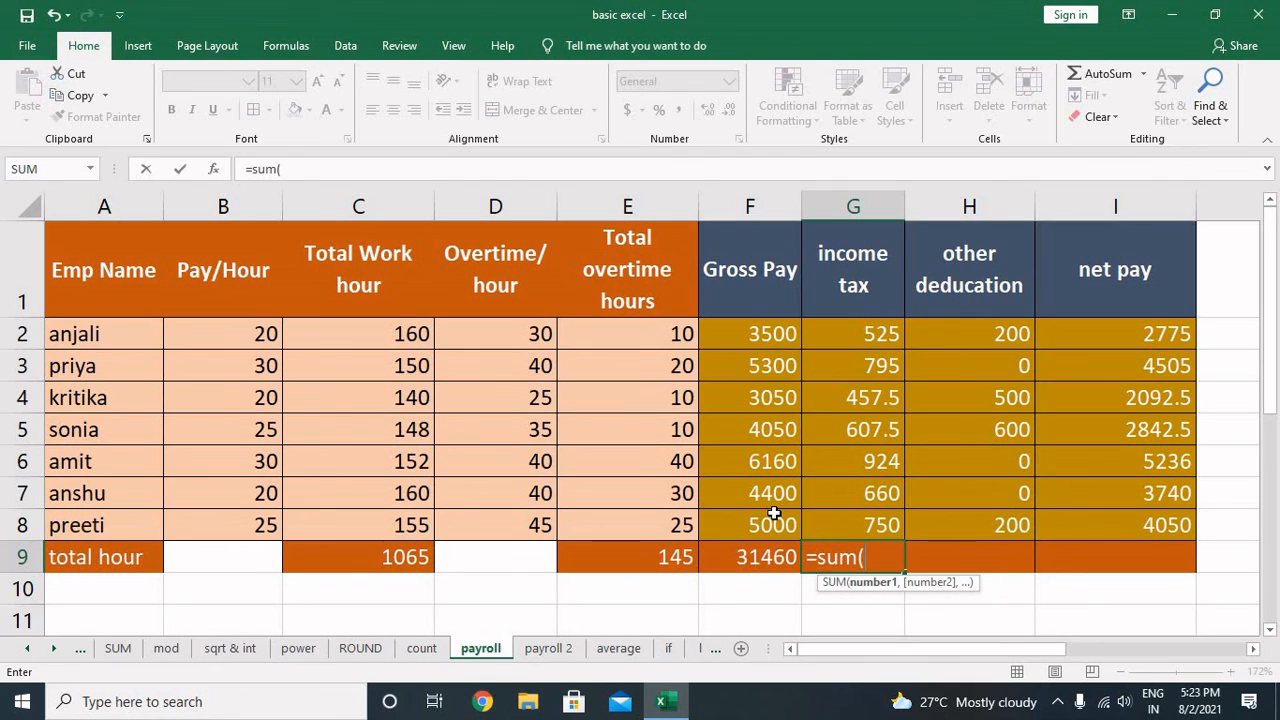
{"action": "key", "text": "Up"}
{"action": "key", "text": "Up"}
{"action": "key", "text": "Up"}
{"action": "key", "text": "Up"}
{"action": "key", "text": "Up"}
{"action": "key", "text": "Up"}
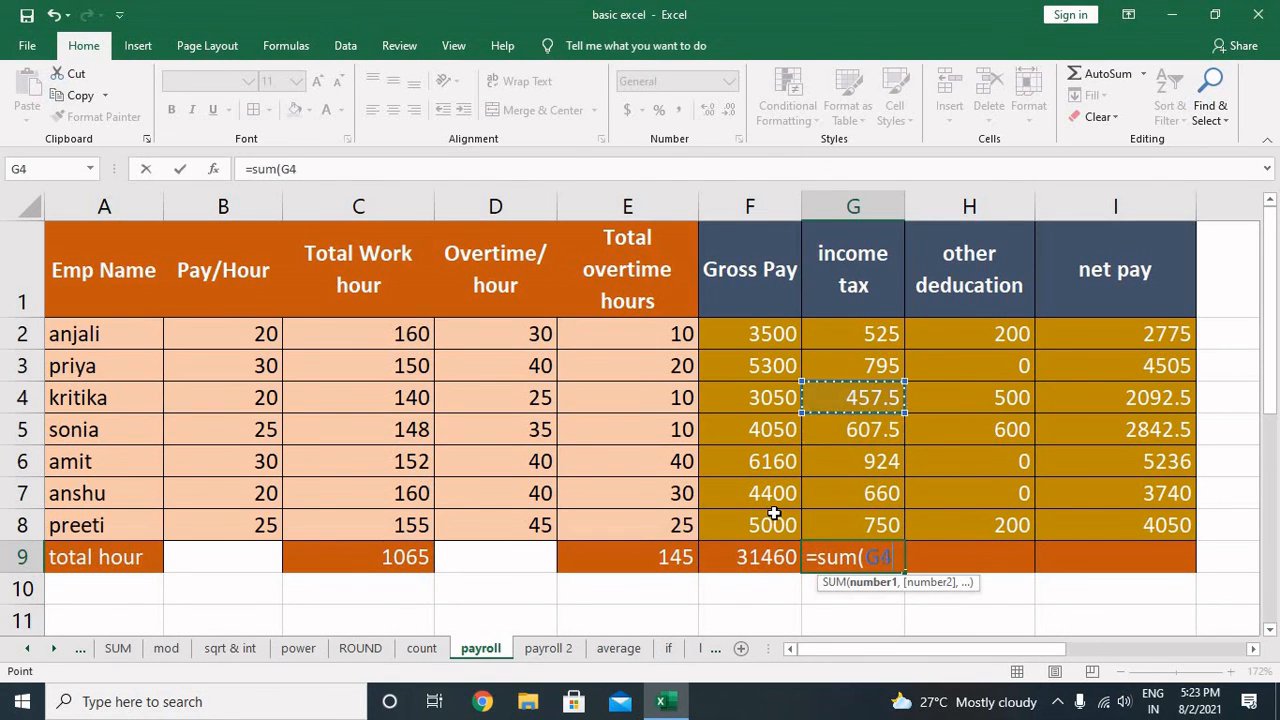
{"action": "key", "text": "Up"}
{"action": "key", "text": "shift+Down"}
{"action": "key", "text": "shift+Down"}
{"action": "key", "text": "shift+Down"}
{"action": "key", "text": "shift+Down"}
{"action": "key", "text": "shift+Down"}
{"action": "key", "text": "shift+Down"}
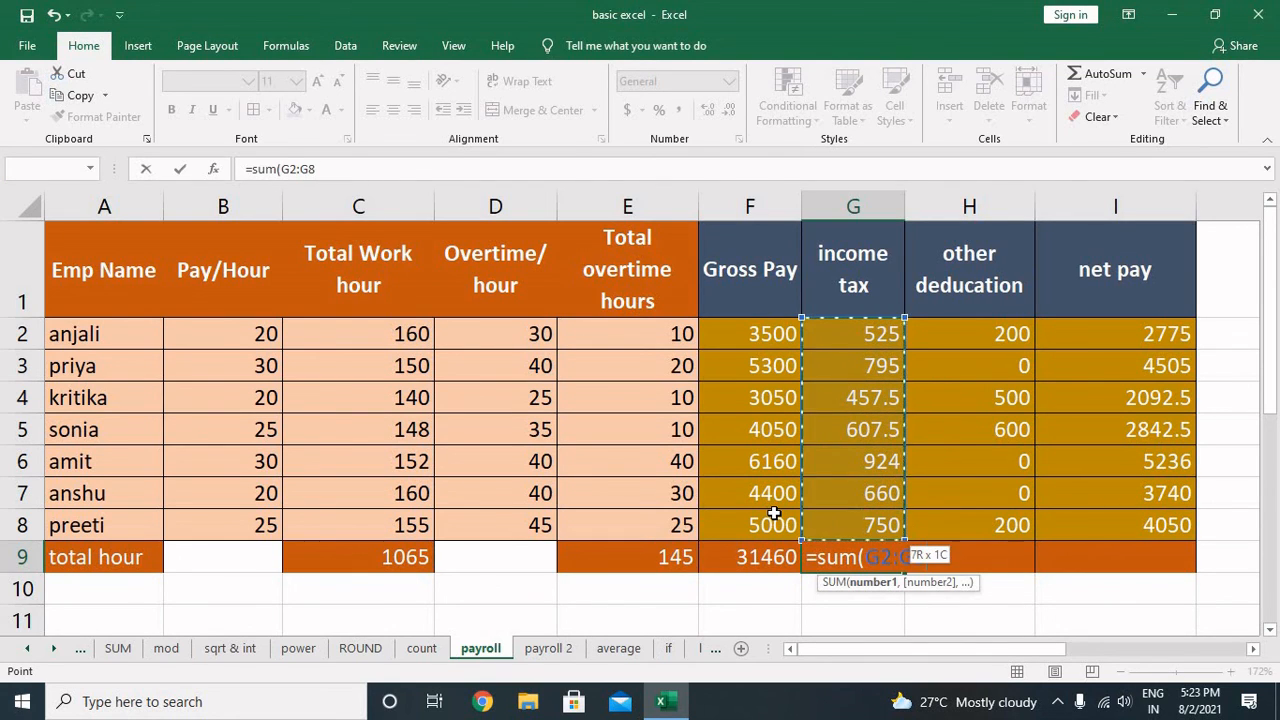
{"action": "type", "text": ")"}
{"action": "key", "text": "Return"}
Total the other deductions in H9 with =SUM(H2:H8).
{"action": "key", "text": "Up"}
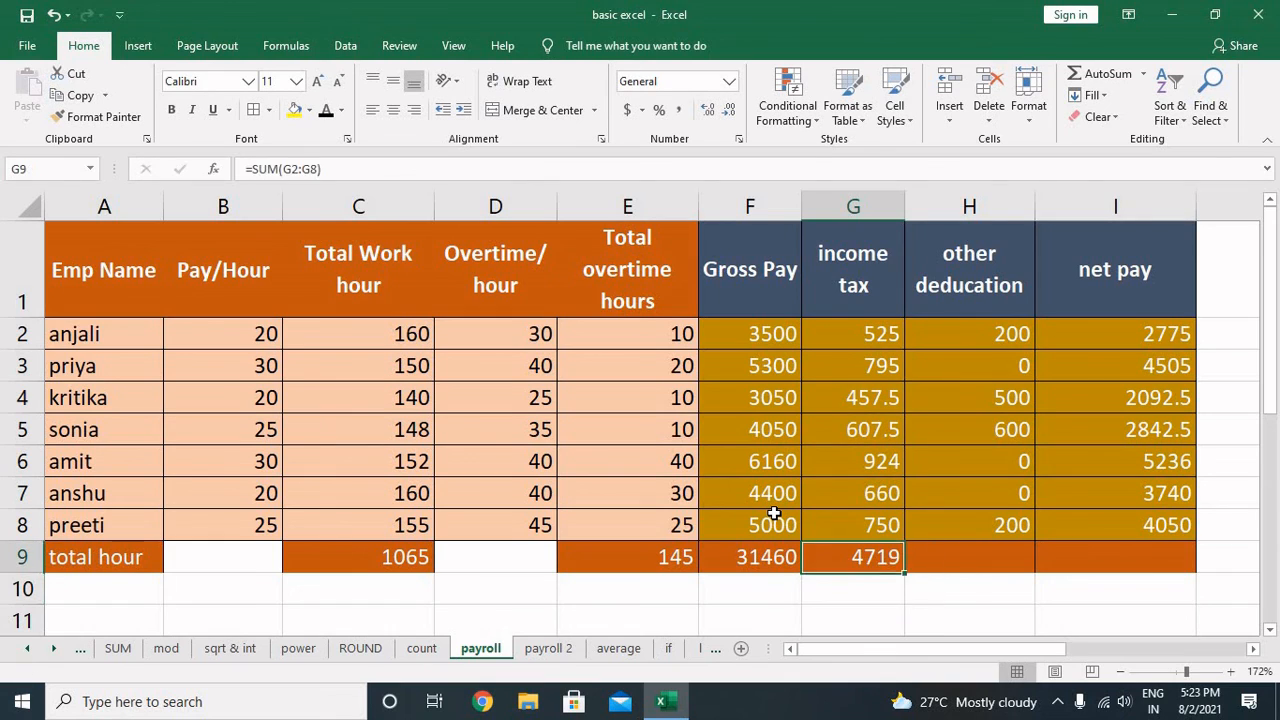
{"action": "key", "text": "Right"}
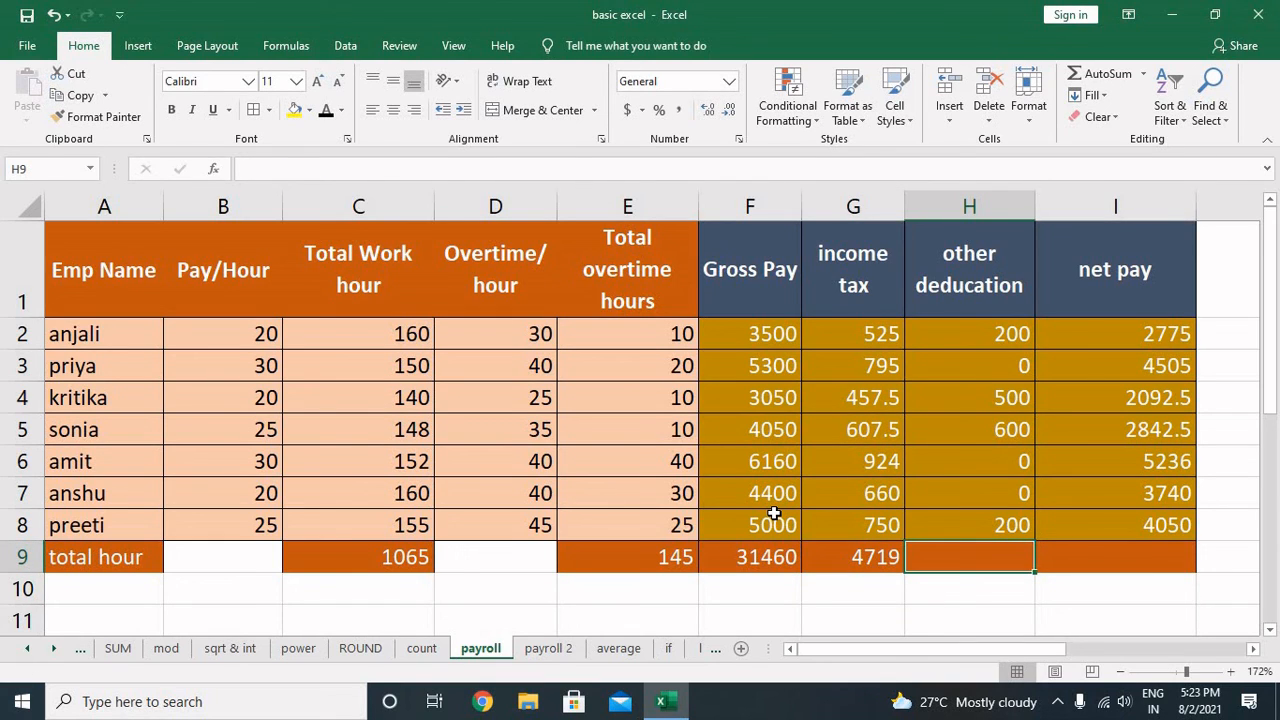
{"action": "type", "text": "=sum"}
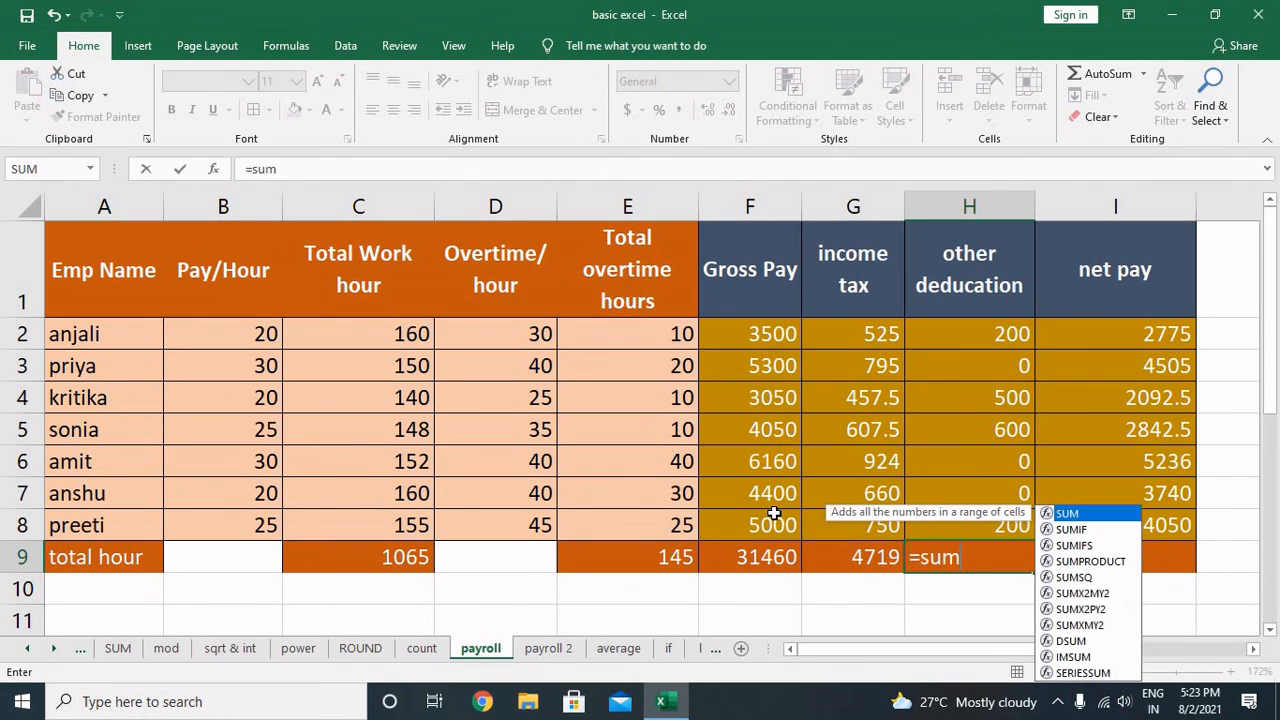
{"action": "type", "text": "("}
{"action": "key", "text": "Up"}
{"action": "key", "text": "shift+Up"}
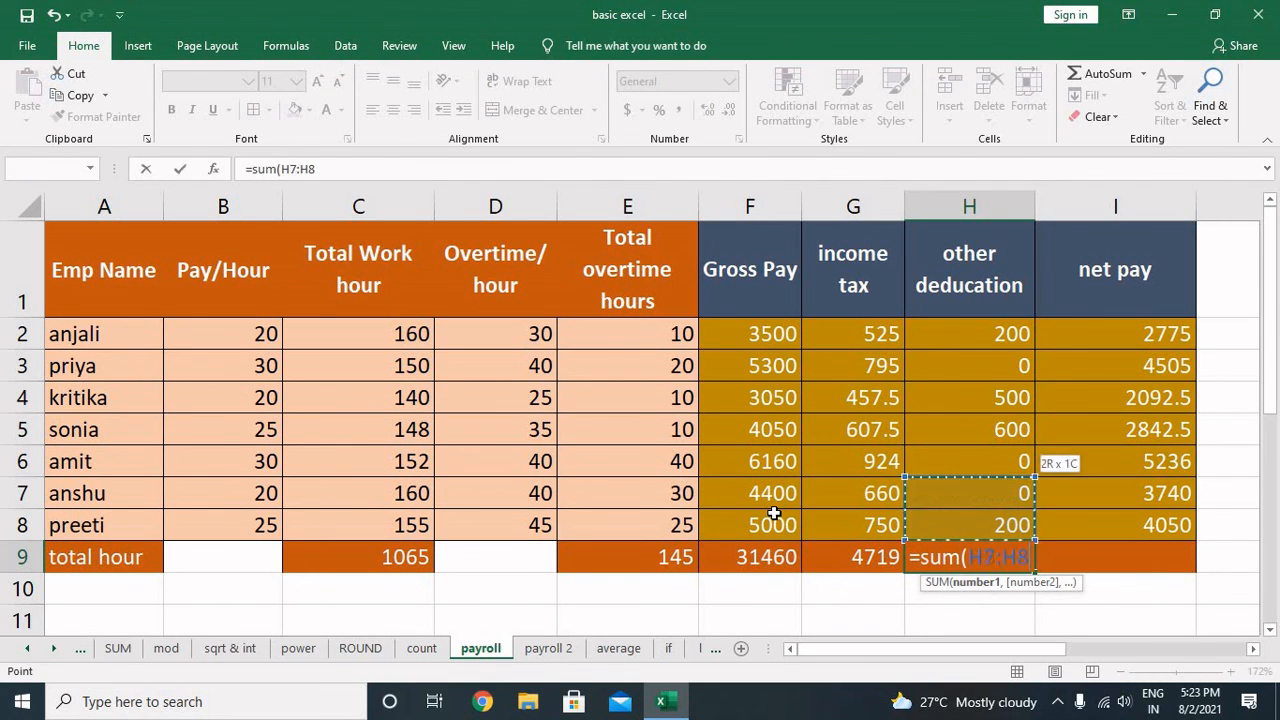
{"action": "key", "text": "shift+Up"}
{"action": "key", "text": "shift+Up"}
{"action": "key", "text": "shift+Up"}
{"action": "key", "text": "shift+Up"}
{"action": "key", "text": "shift+Up"}
{"action": "type", "text": ")"}
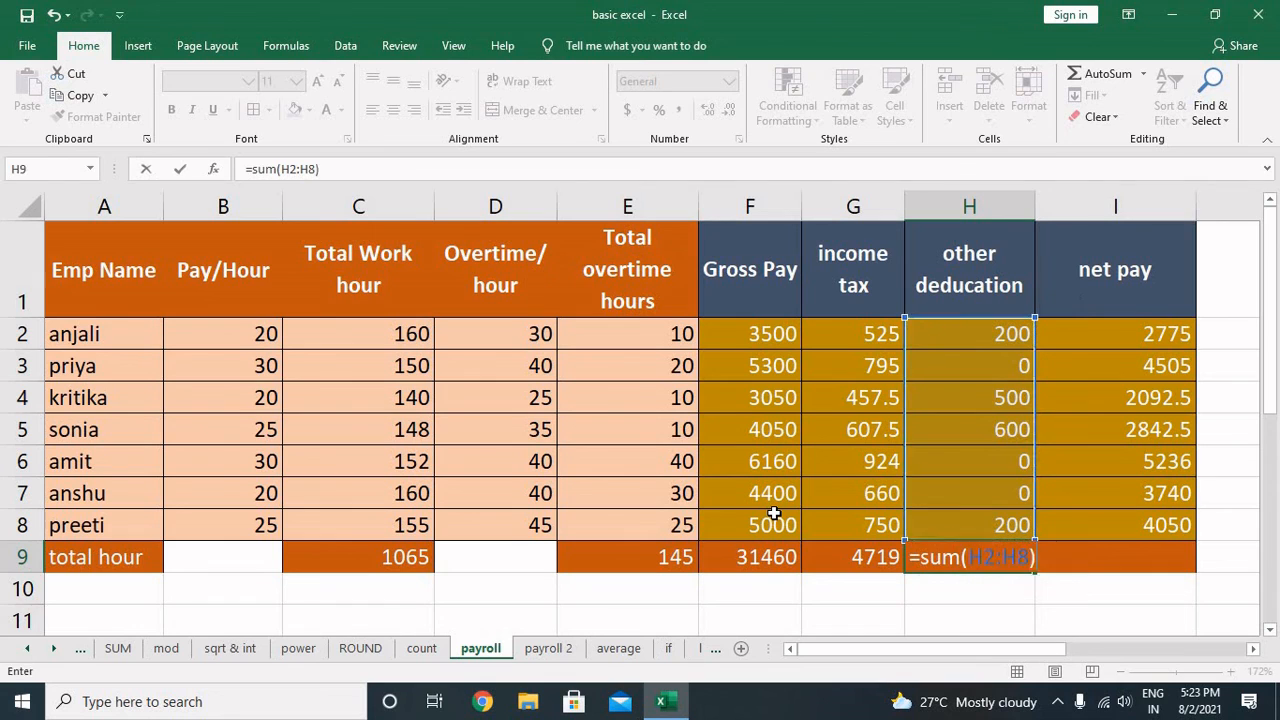
{"action": "key", "text": "Return"}
Total the net pay in I9 with =SUM(I2:I8).
{"action": "key", "text": "Up"}
{"action": "key", "text": "Right"}
{"action": "type", "text": "=sum("}
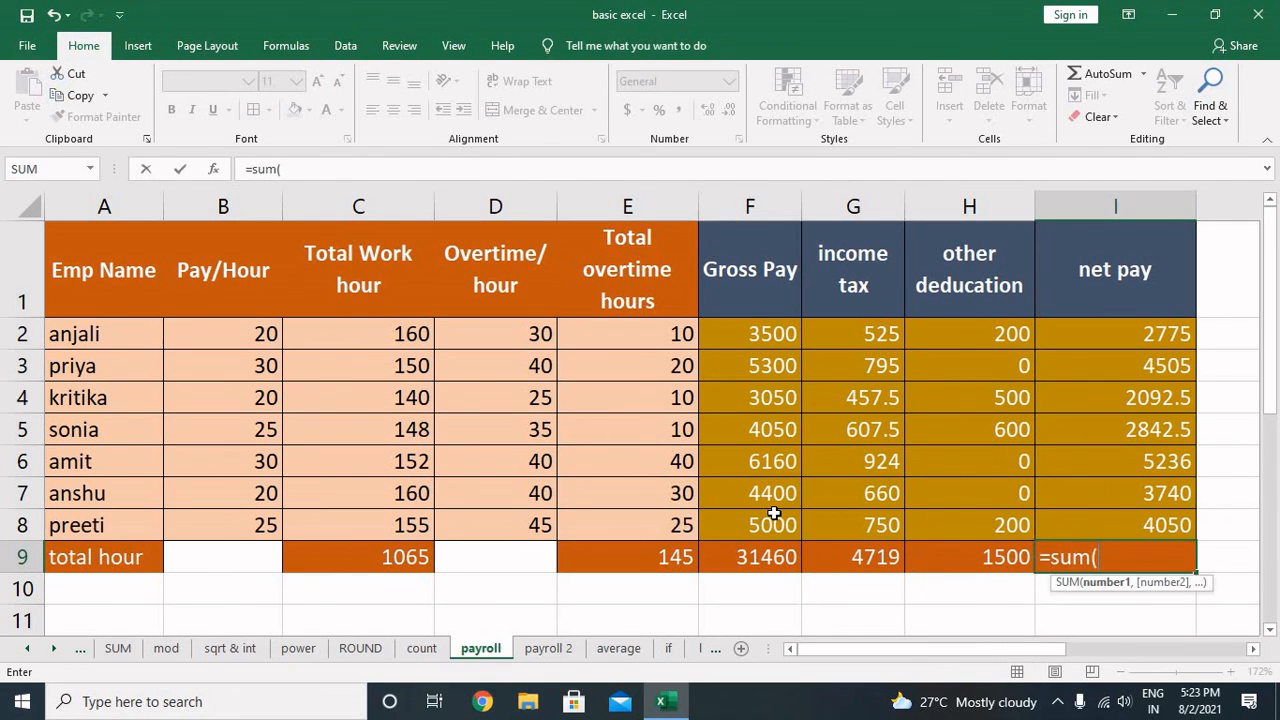
{"action": "key", "text": "Up"}
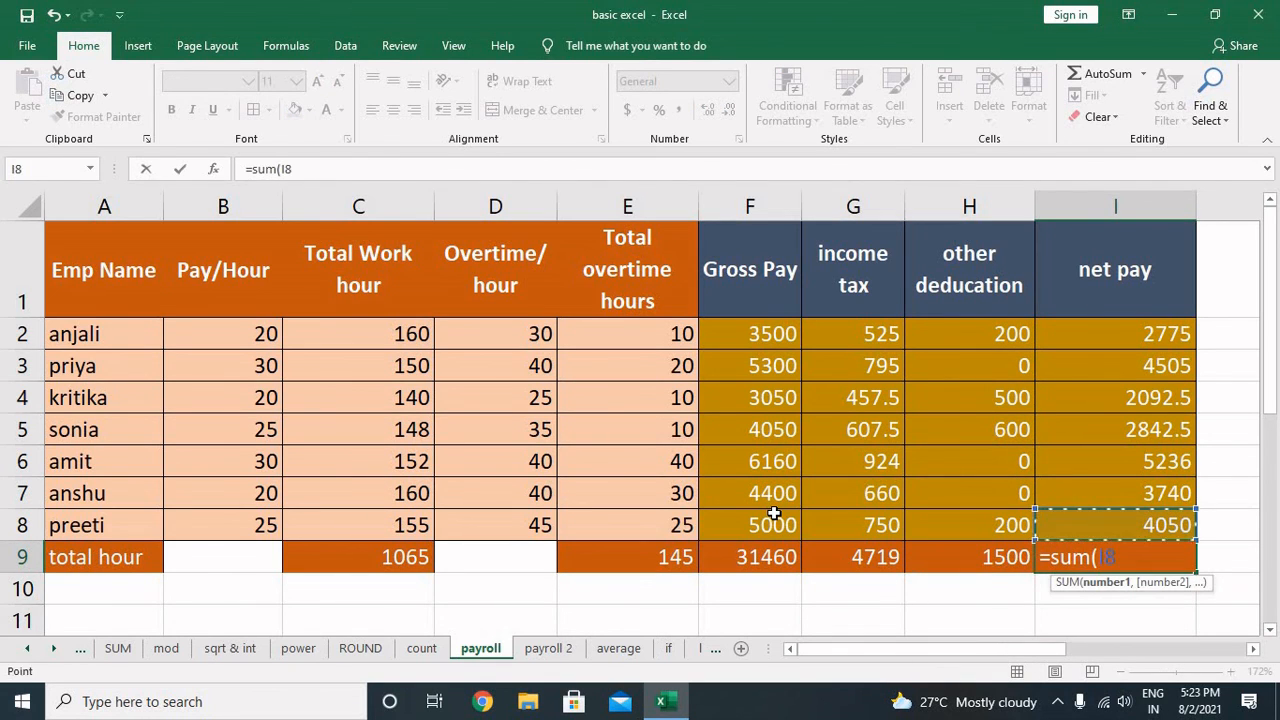
{"action": "key", "text": "shift+Up"}
{"action": "key", "text": "shift+Up"}
{"action": "key", "text": "shift+Up"}
{"action": "key", "text": "shift+Up"}
{"action": "key", "text": "shift+Up"}
{"action": "key", "text": "shift+Up"}
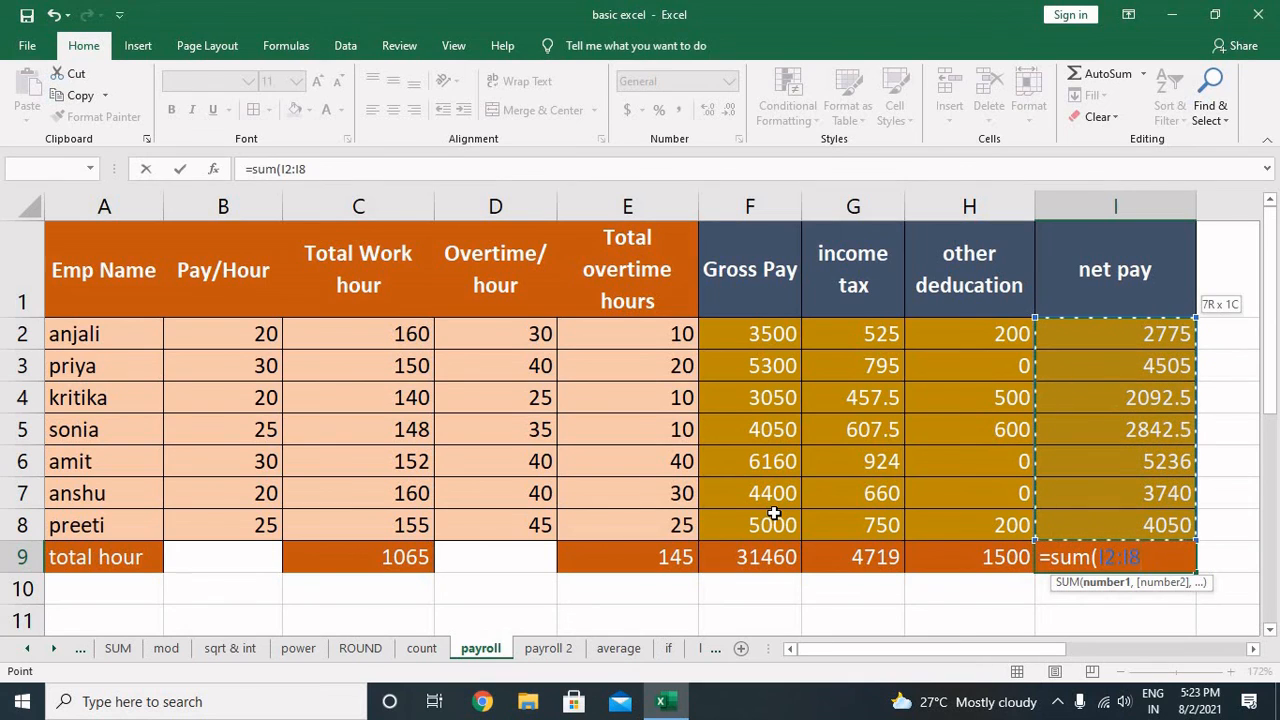
{"action": "type", "text": ")"}
{"action": "key", "text": "Return"}
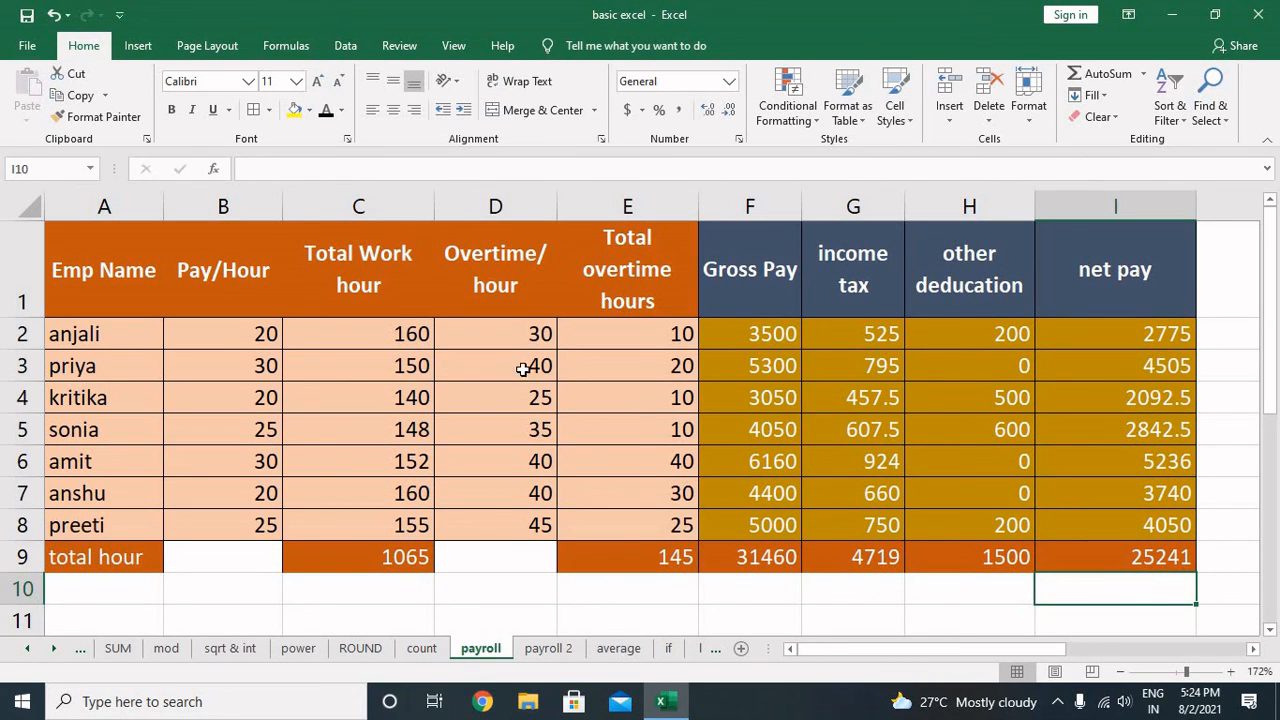
Review the row 9 totals for overtime hours, work hours, gross pay, income tax, other deductions and net pay.
{"action": "left_click", "coordinate": [645, 562]}
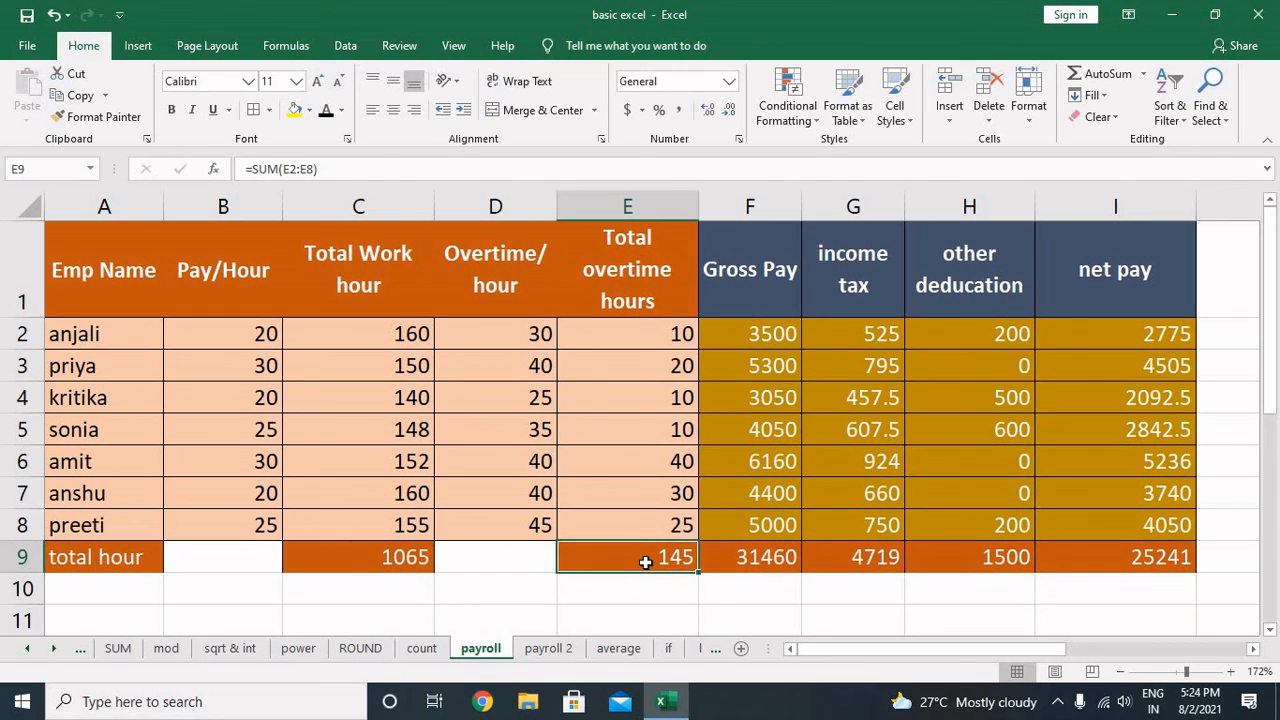
{"action": "left_click", "coordinate": [366, 560]}
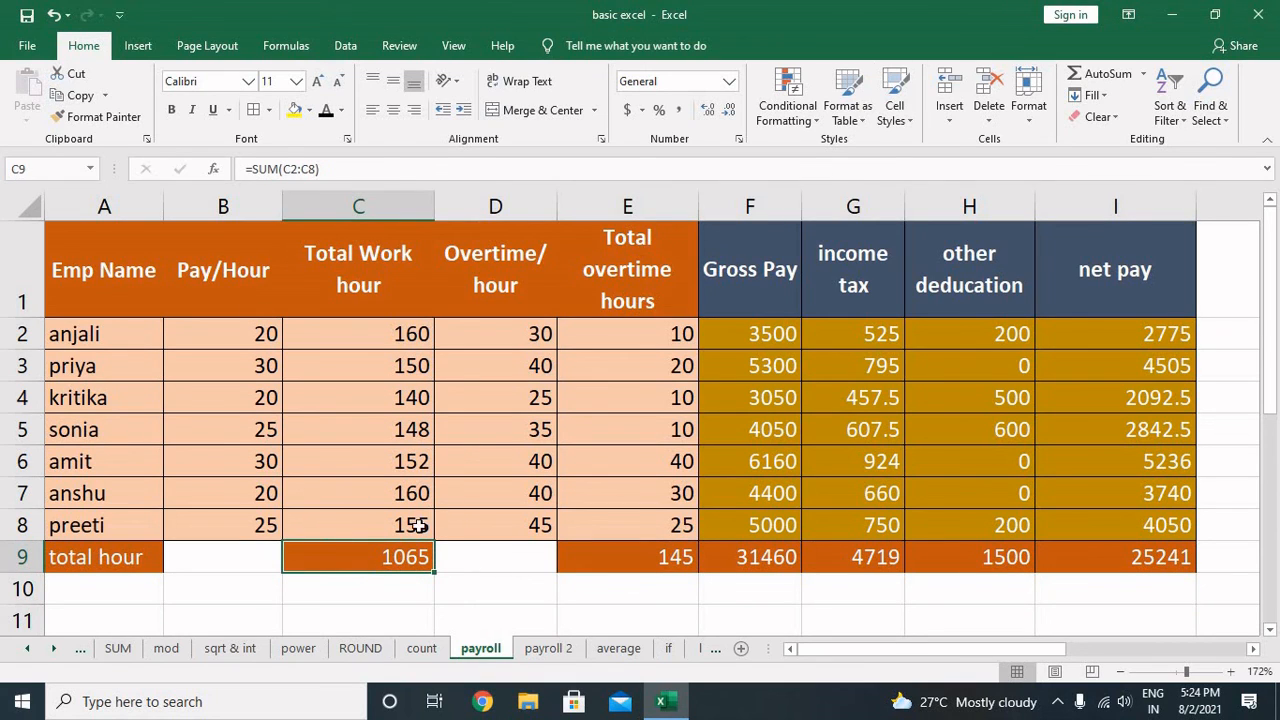
{"action": "left_click", "coordinate": [749, 555]}
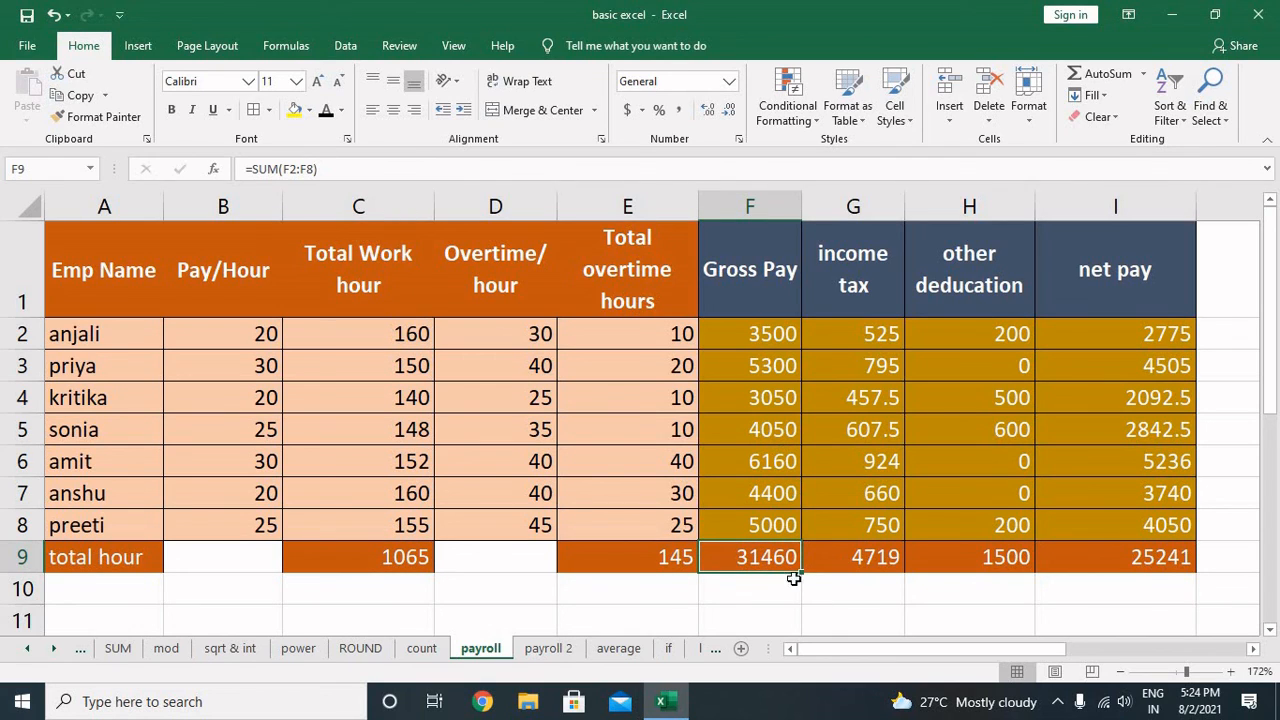
{"action": "left_click", "coordinate": [852, 549]}
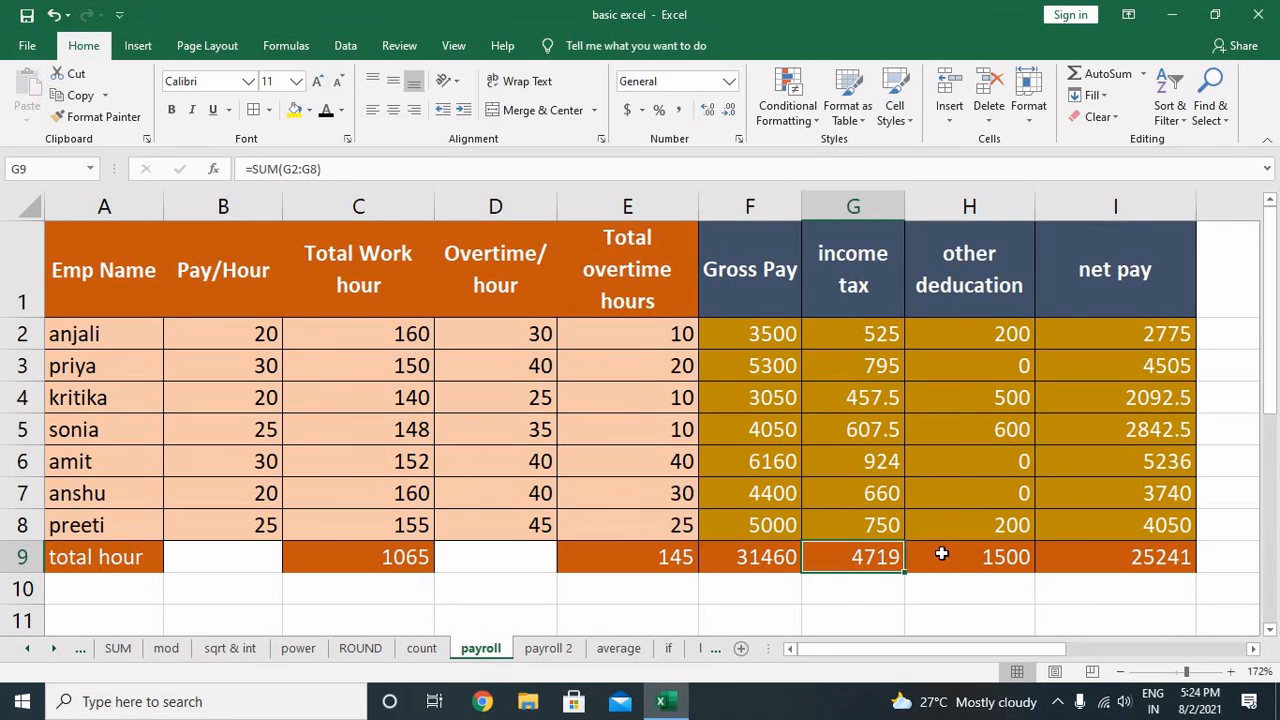
{"action": "left_click_drag", "start_coordinate": [894, 557], "coordinate": [963, 556]}
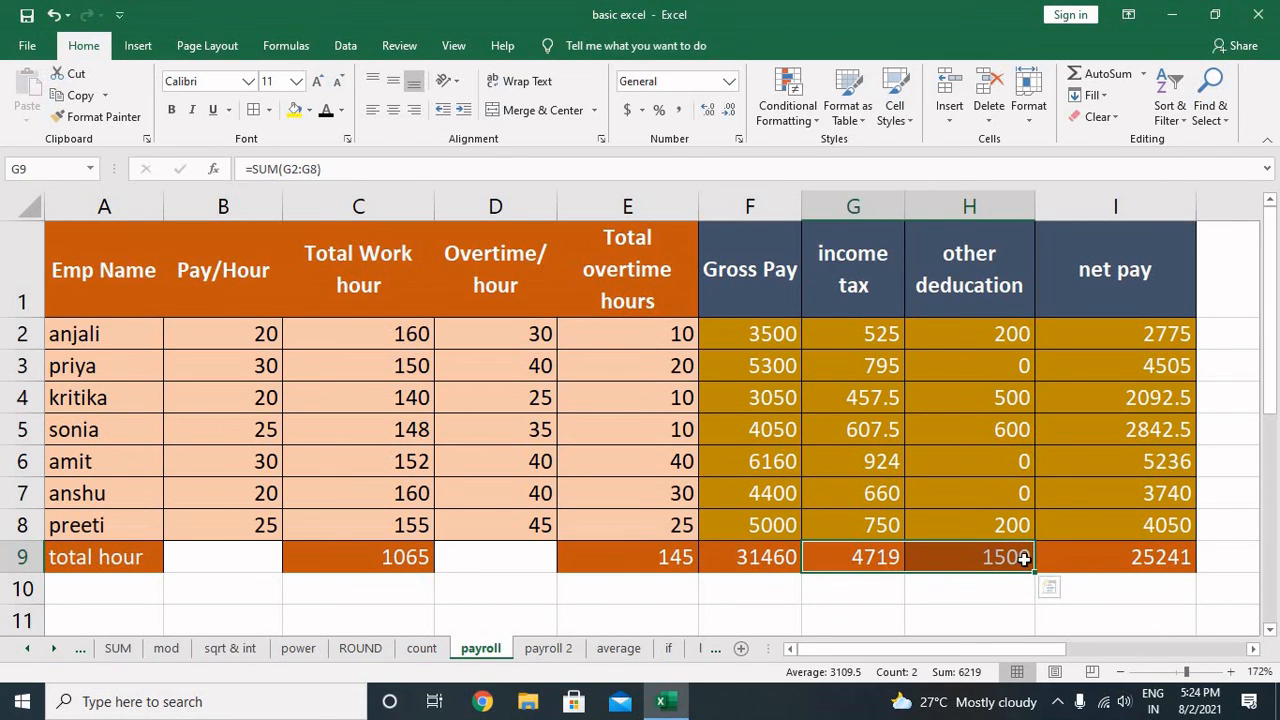
{"action": "left_click", "coordinate": [1075, 560]}
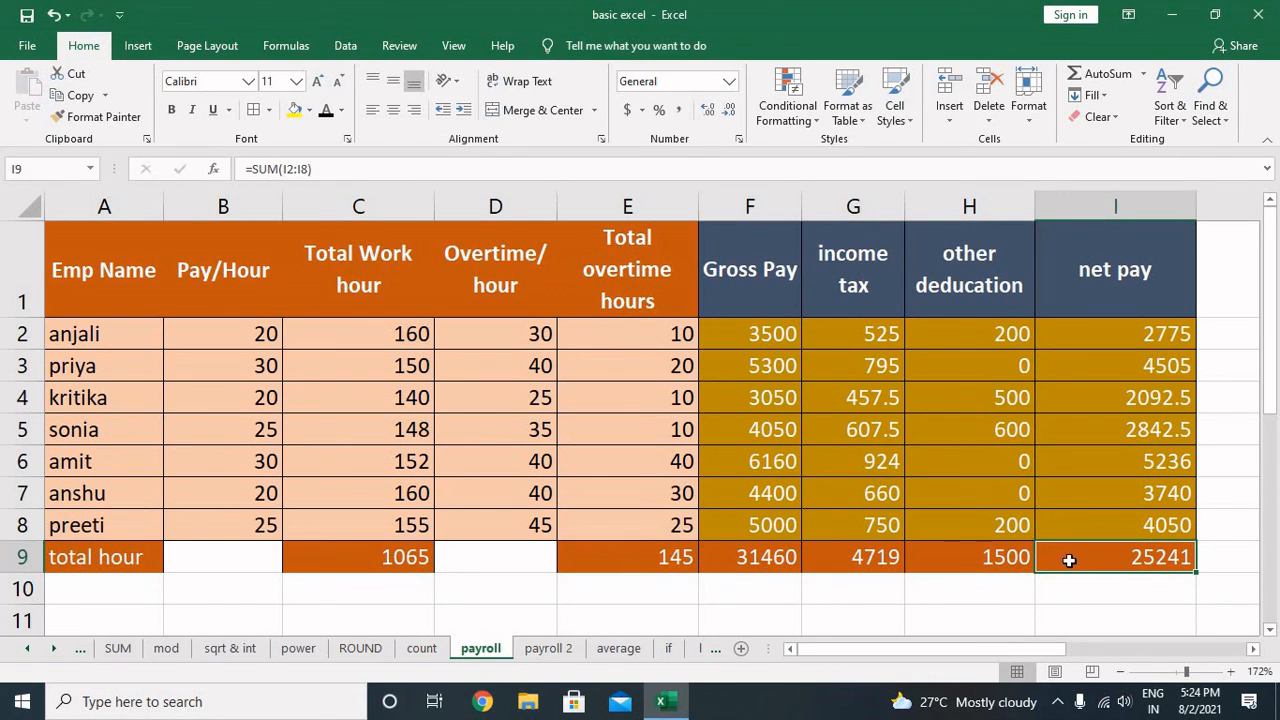